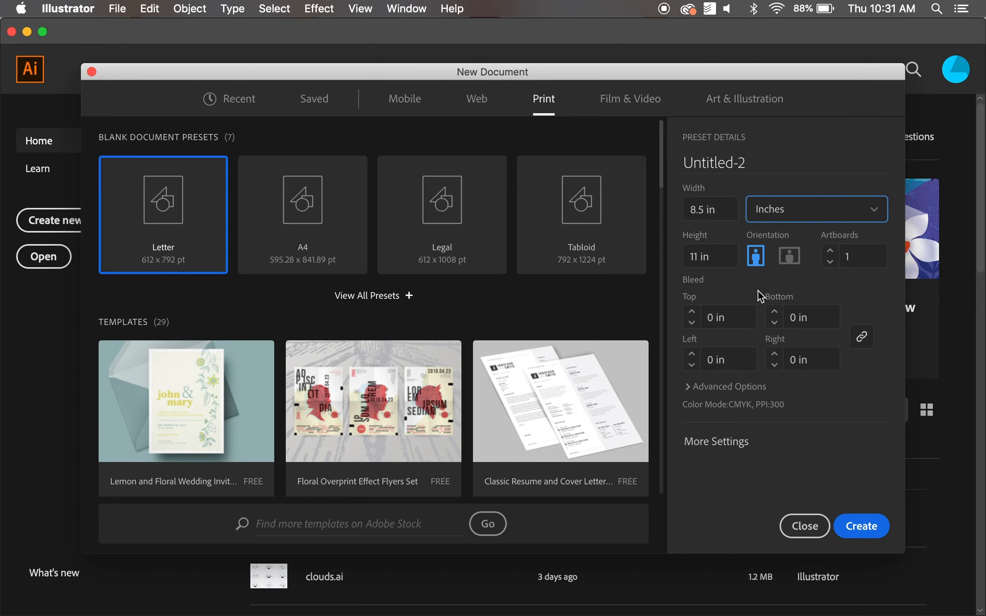
Step: Set the new document's size to 11 inches wide by 17 inches high
click(703, 211)
text(11)
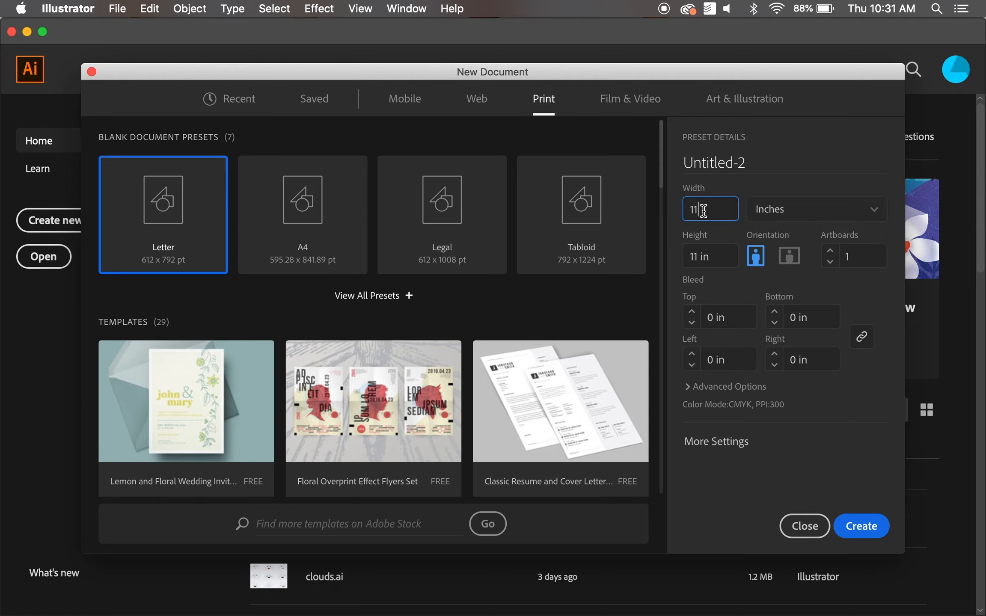
click(702, 257)
text(17)
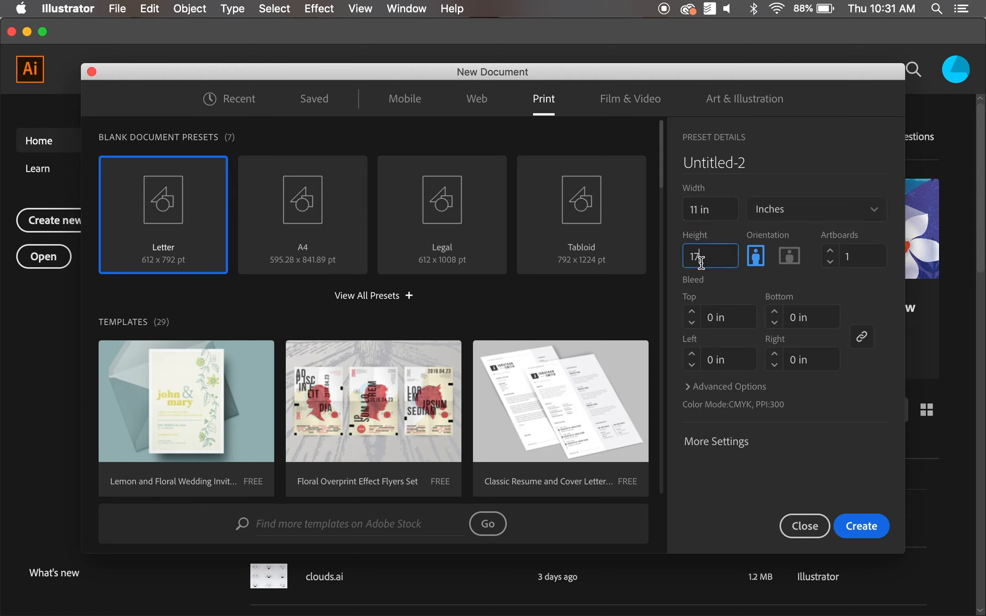
click(737, 286)
Step: Set the new document's size to 8.5 inches wide by 11 inches high
click(704, 210)
text(8.5)
click(706, 256)
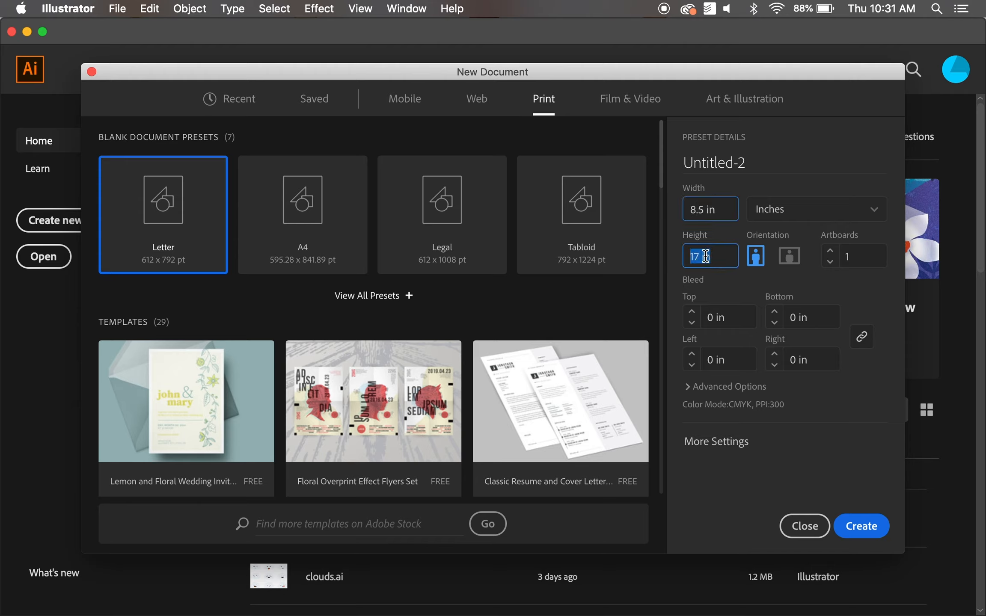
text(11)
click(722, 283)
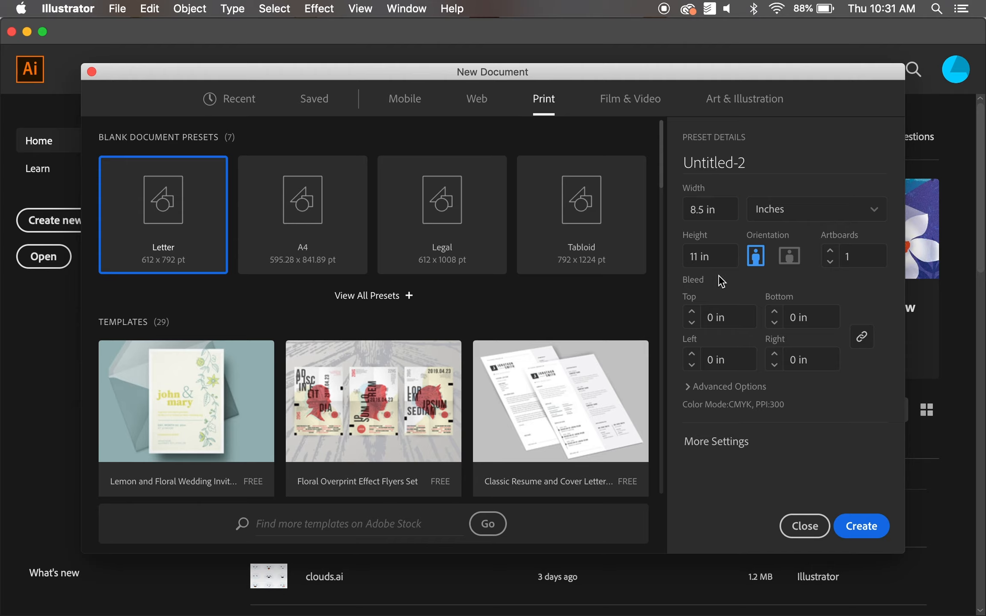
Step: Create the new document in portrait orientation with one artboard after trying out the landscape orientation
click(789, 258)
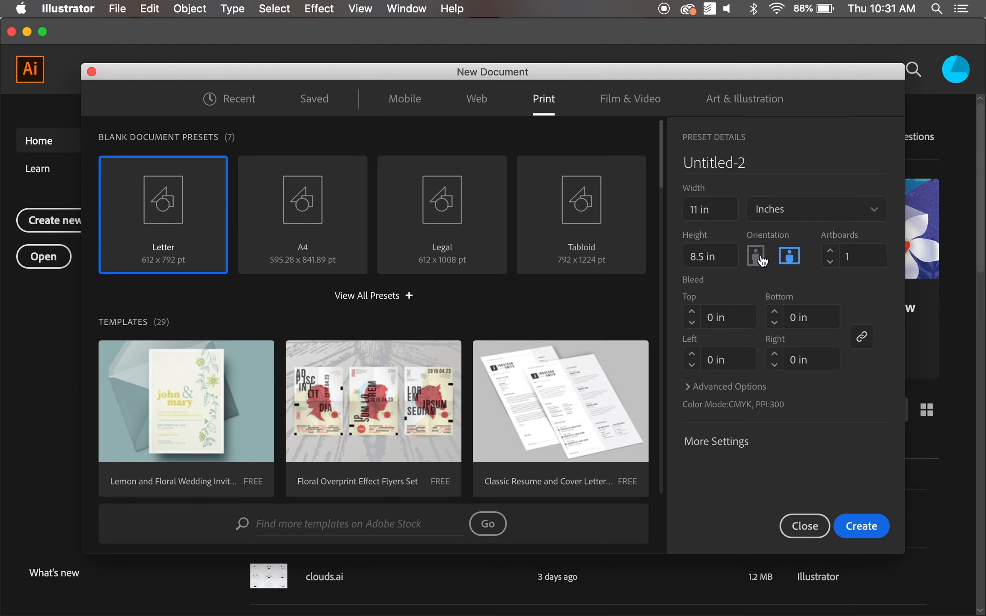
click(758, 260)
click(792, 260)
click(756, 259)
click(830, 253)
click(830, 253)
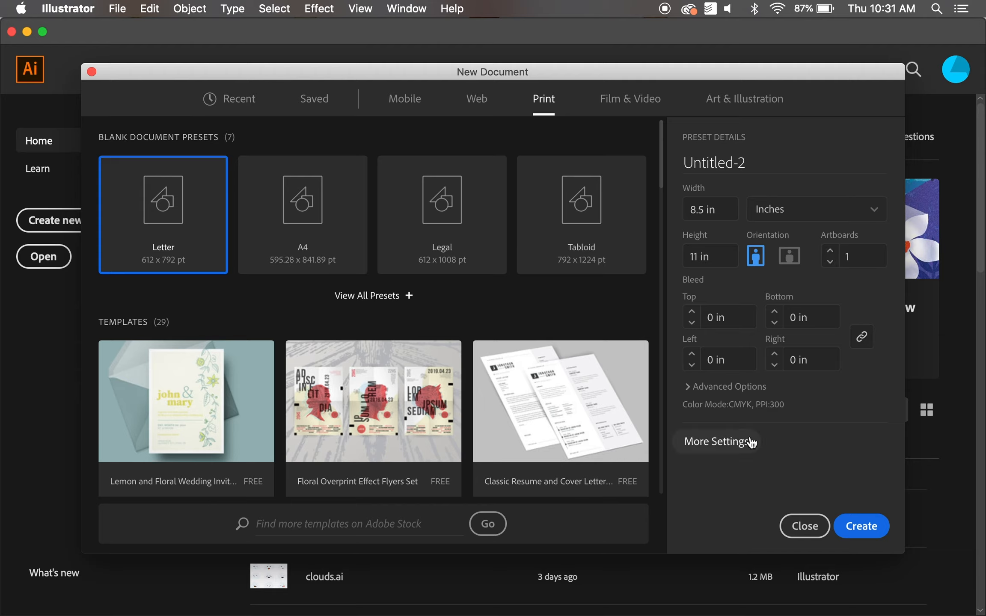
click(862, 526)
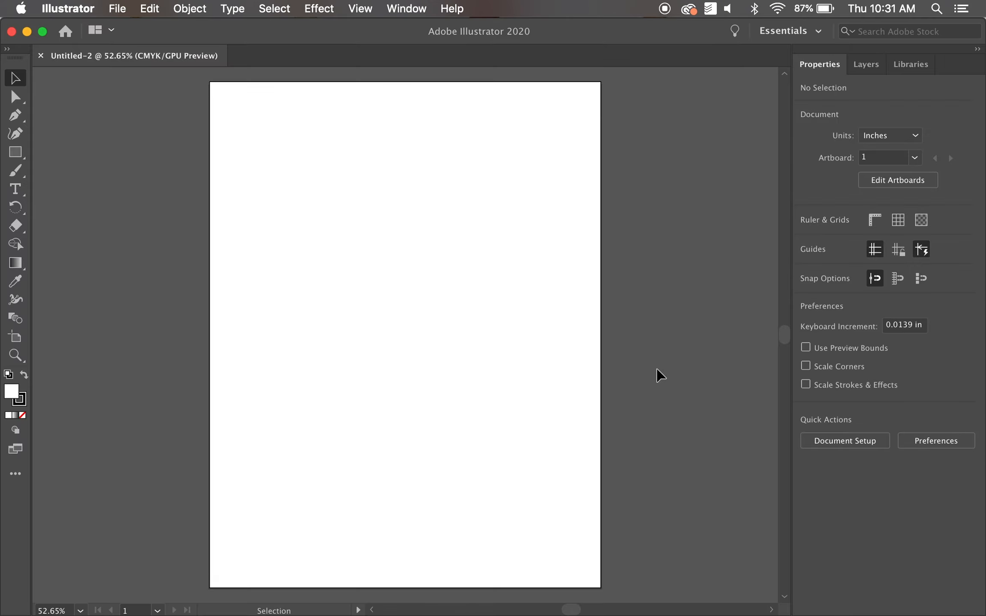
Step: Draw a rectangle about 5.19 by 4.35 inches on the upper half of the artboard
click(19, 157)
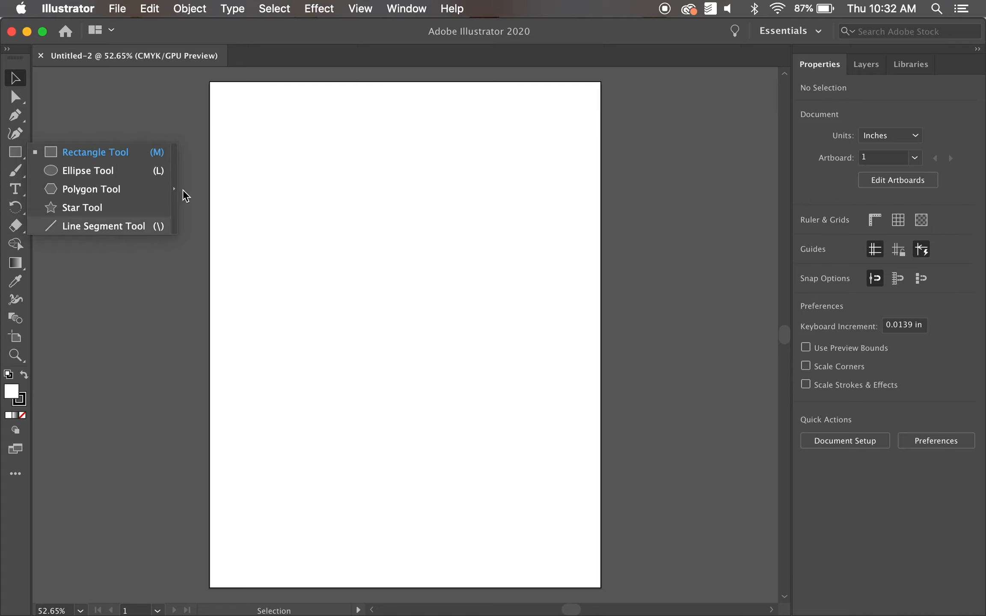
click(105, 152)
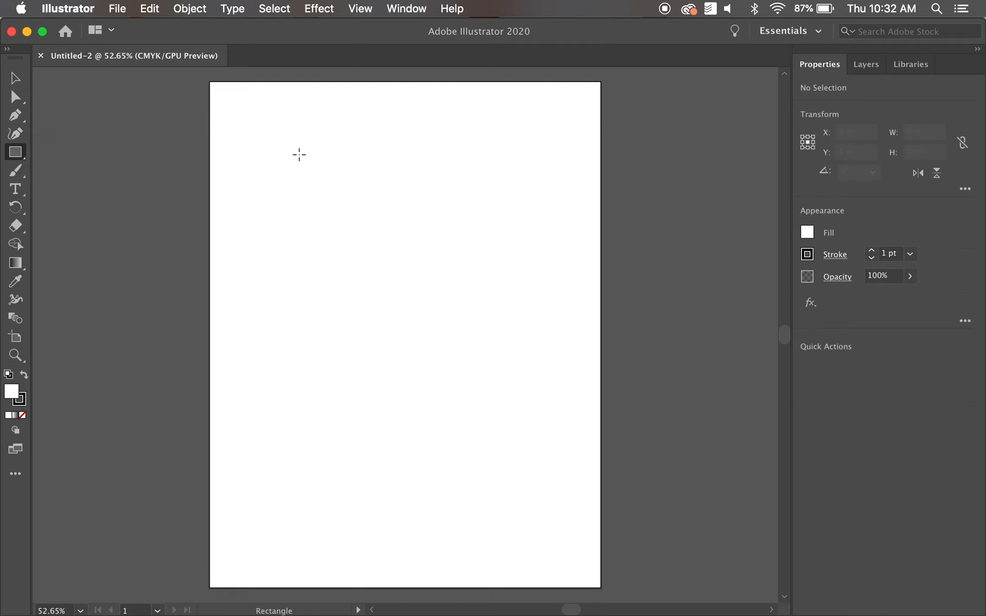
drag(297, 151, 537, 352)
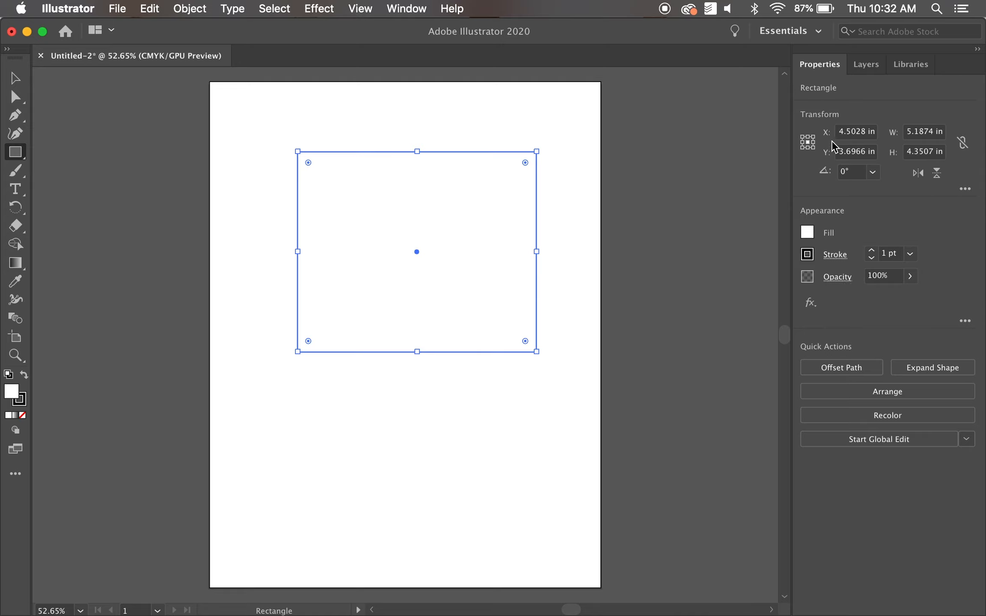
click(412, 10)
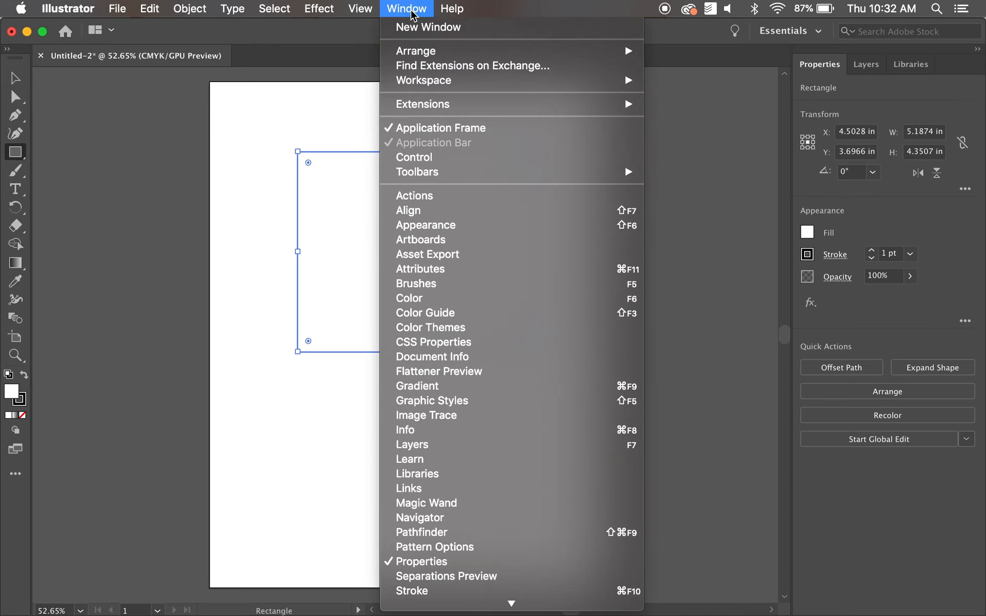
scroll(517, 372, down, 3)
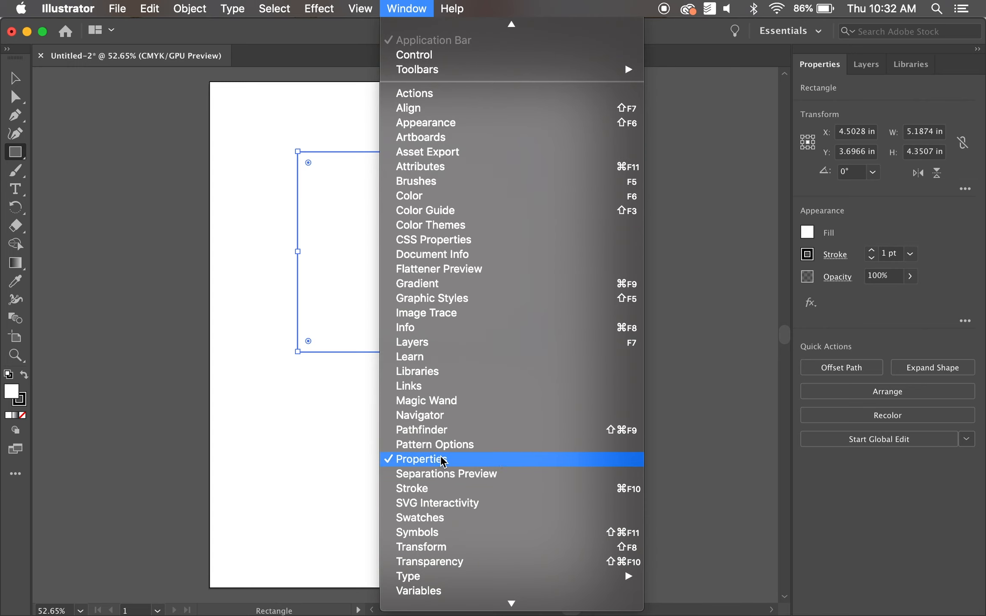
click(909, 321)
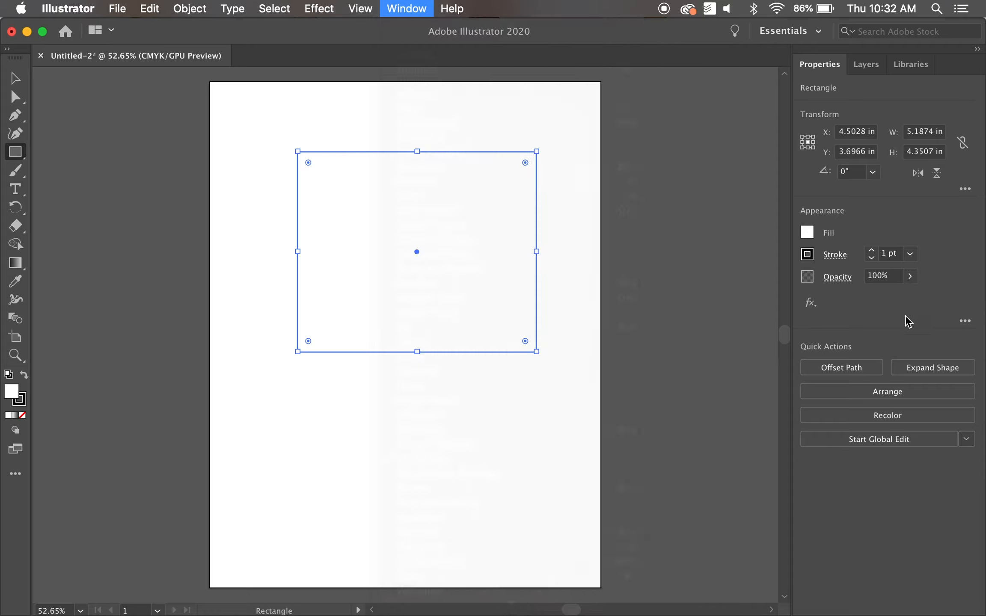
Step: Fill the rectangle with a light blue mixed from about 53% cyan and 22% magenta
click(809, 234)
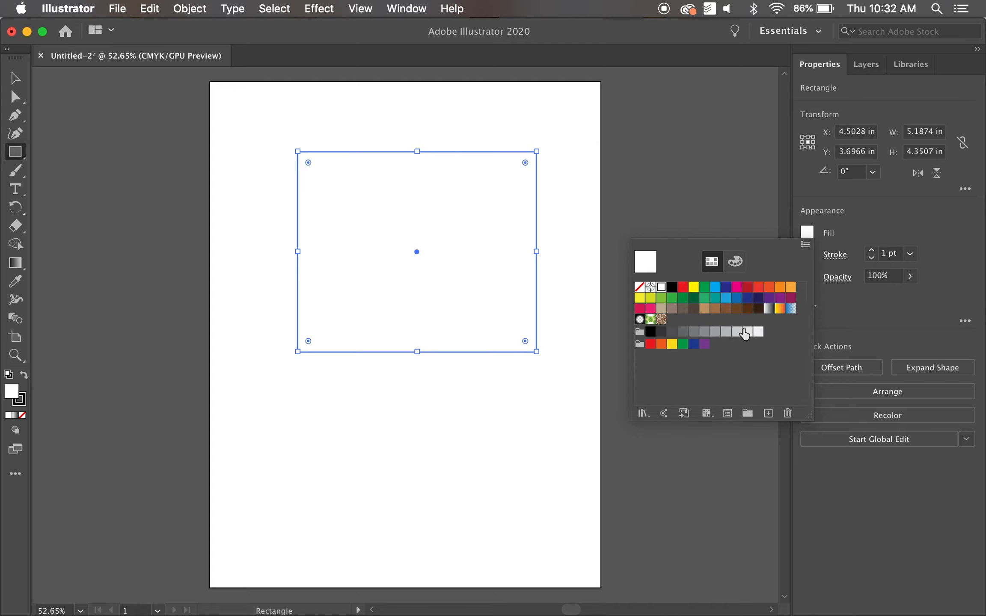
click(736, 262)
mouse_move(728, 387)
mouse_down()
mouse_move(660, 398)
mouse_move(717, 406)
mouse_move(781, 394)
mouse_move(626, 378)
mouse_move(656, 396)
mouse_move(723, 384)
mouse_up()
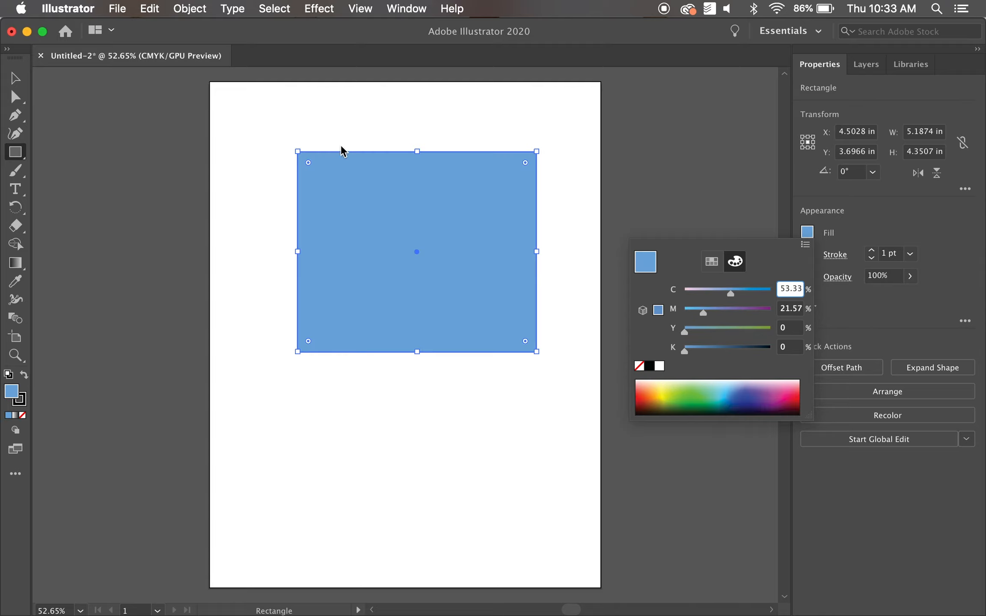
click(864, 224)
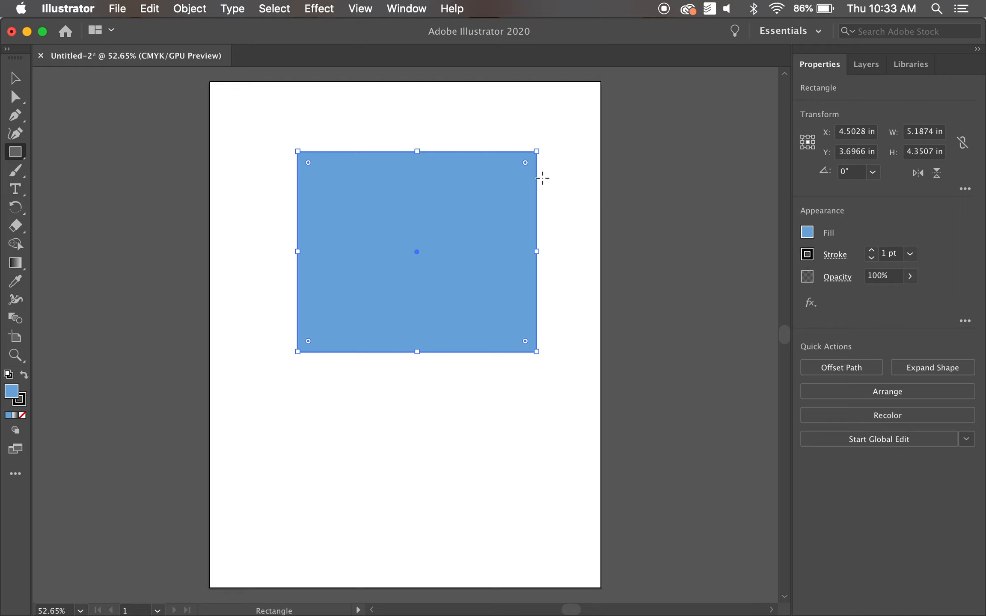
Step: Give the rectangle a medium gray stroke with a weight of 5 pt
click(807, 255)
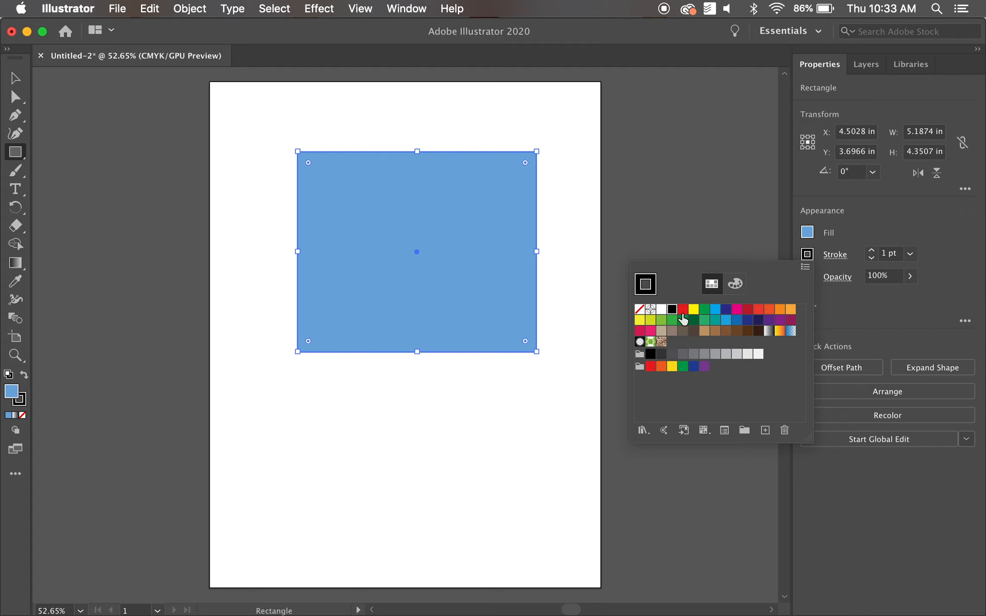
click(704, 356)
click(872, 250)
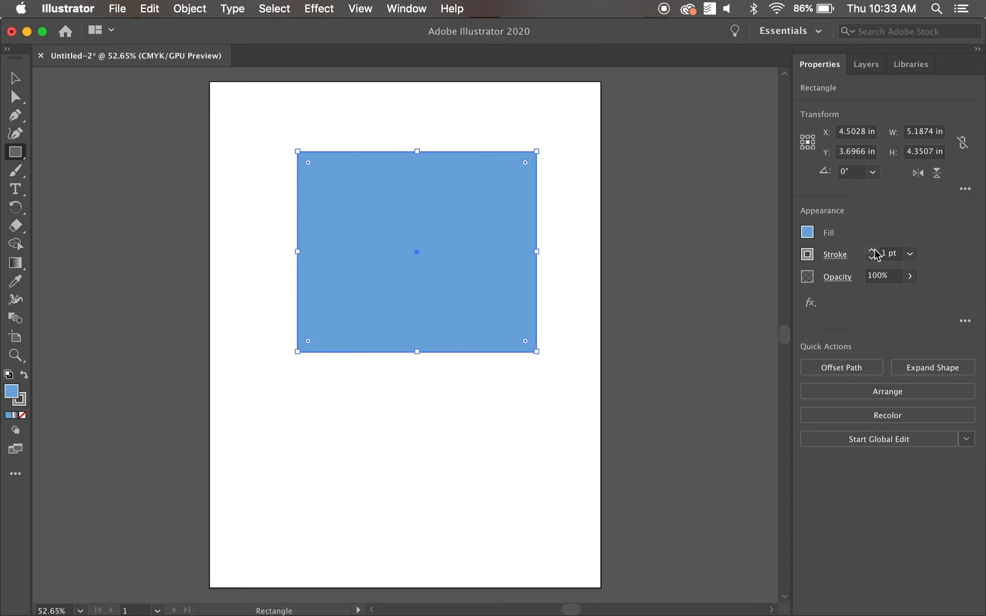
click(872, 250)
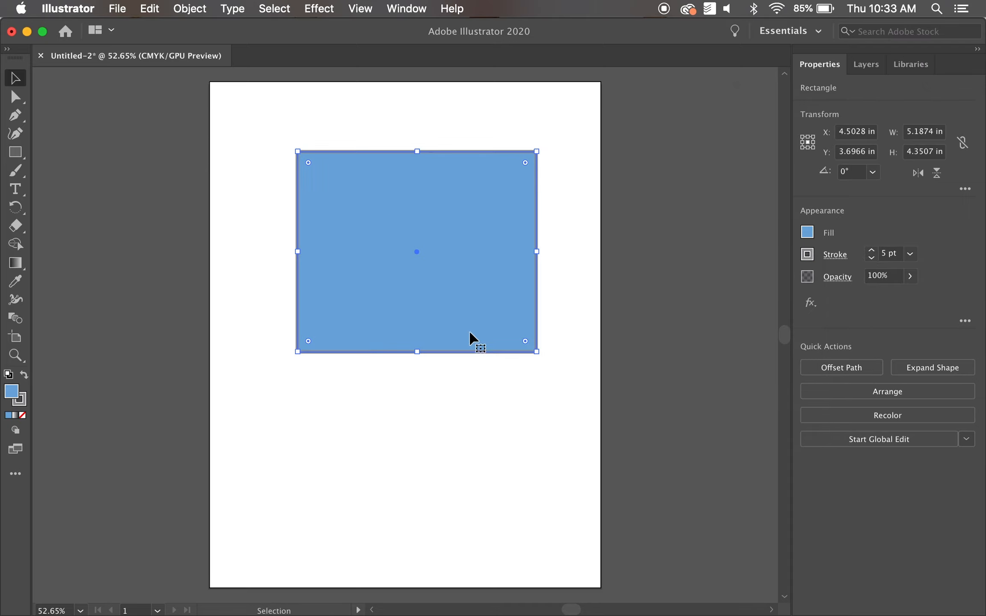
Step: Change the rectangle's fill color to the burnt orange #D67043
double_click(17, 393)
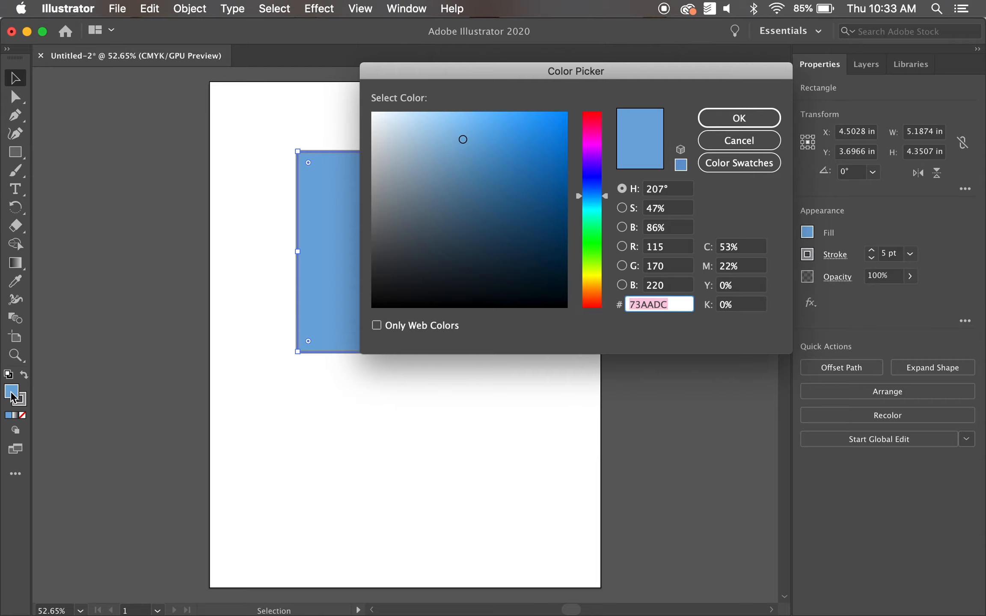
mouse_move(450, 200)
mouse_down()
mouse_move(475, 197)
mouse_move(403, 225)
mouse_move(381, 213)
mouse_up()
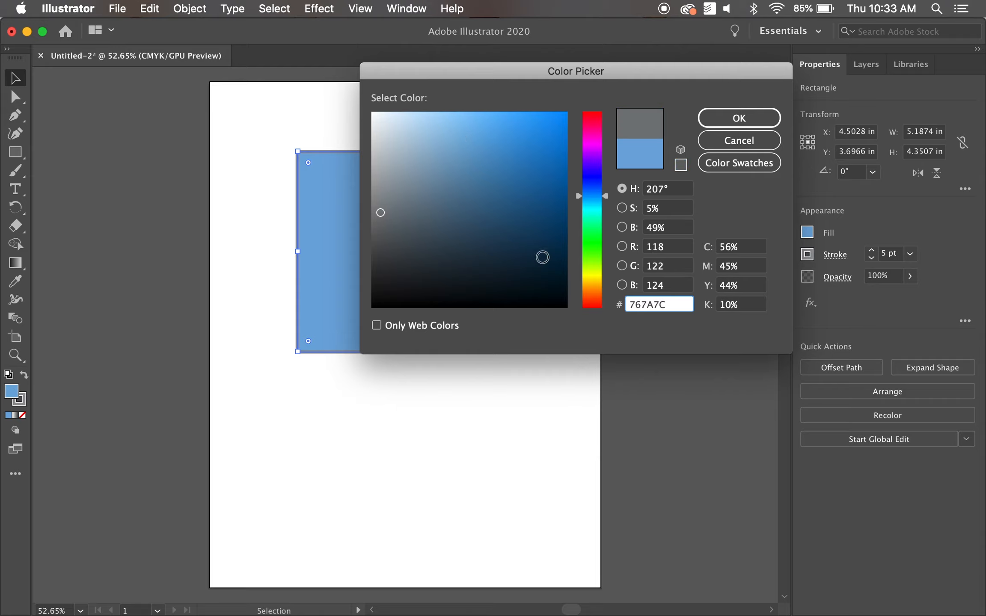
drag(591, 251, 591, 299)
mouse_move(525, 195)
mouse_down()
mouse_move(502, 159)
mouse_move(507, 143)
mouse_up()
click(743, 124)
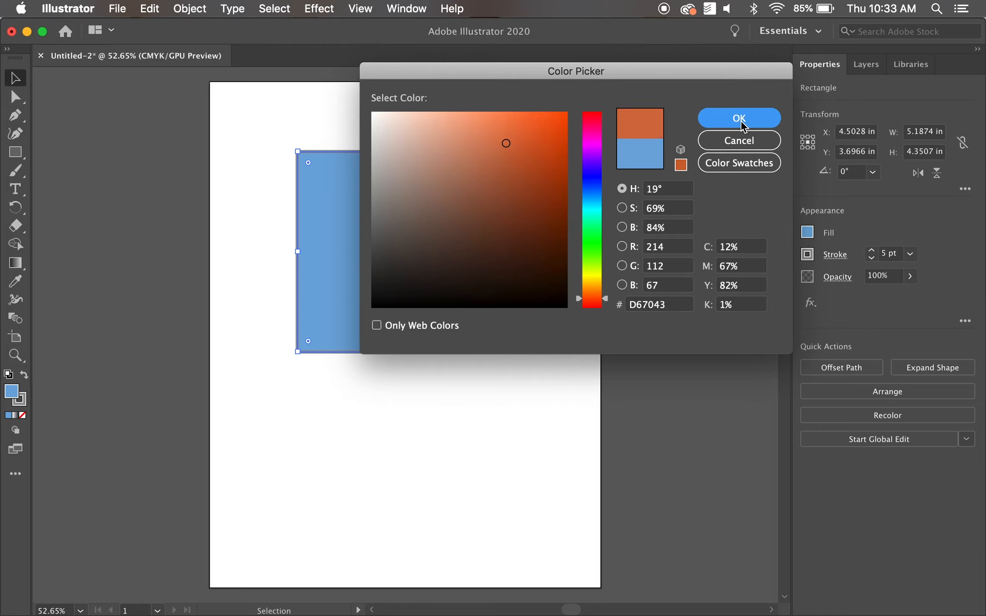
Step: Change the rectangle's stroke to a darker gray of about C 56%, M 48%, Y 47%, K 14%
click(24, 401)
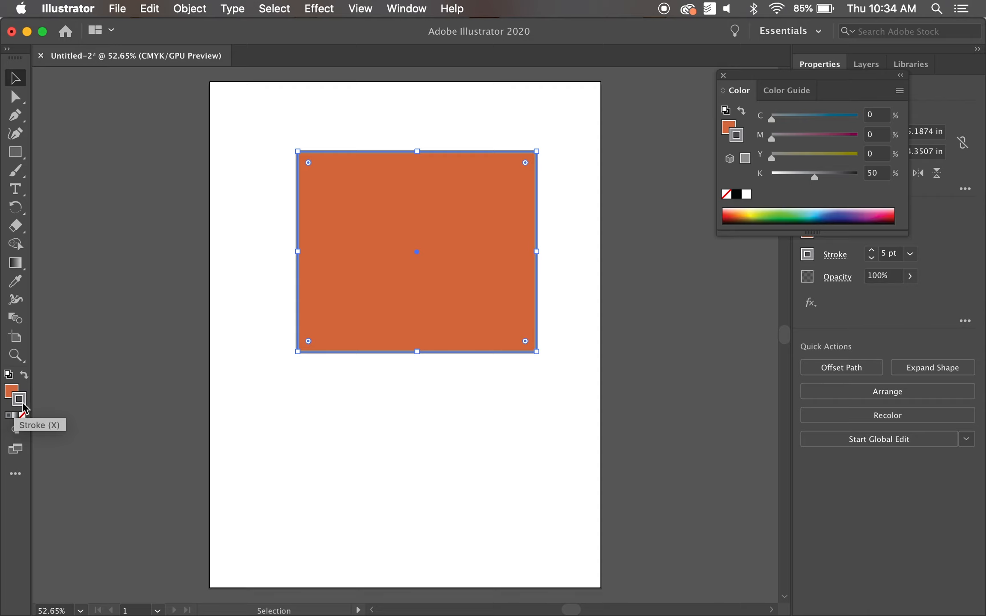
double_click(21, 401)
drag(398, 72, 552, 314)
drag(765, 433, 749, 523)
key(Return)
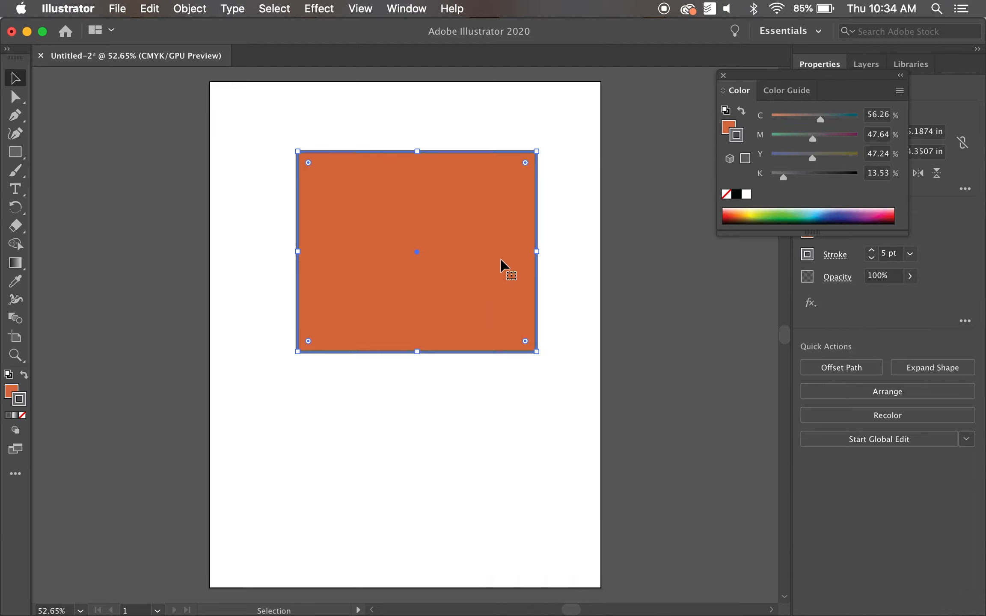
Step: Enlarge the rectangle to about 7.48 by 8.25 inches and center it on the artboard
drag(419, 152, 418, 108)
drag(298, 230, 250, 230)
drag(391, 352, 389, 431)
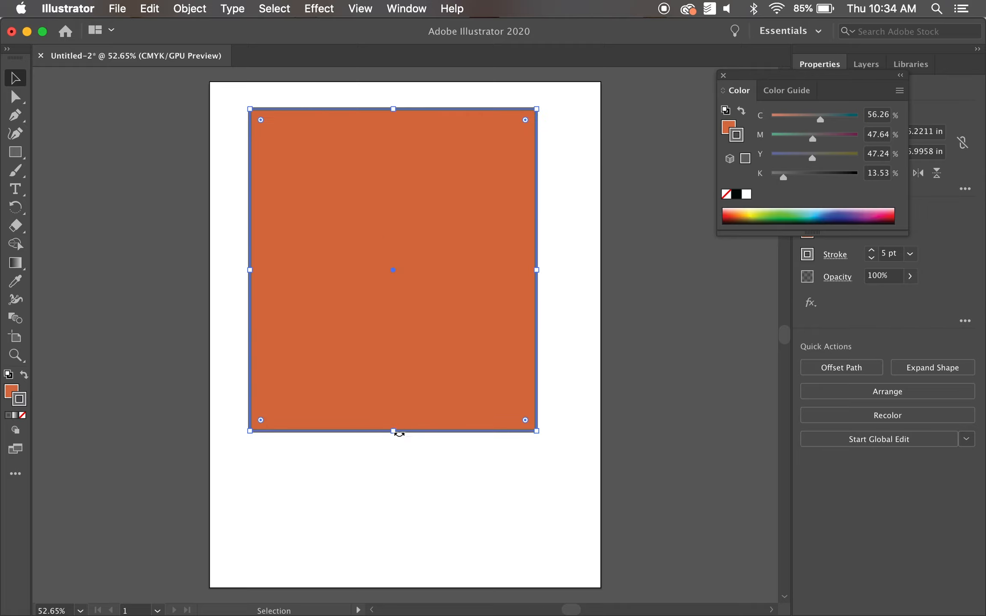
drag(538, 432, 595, 489)
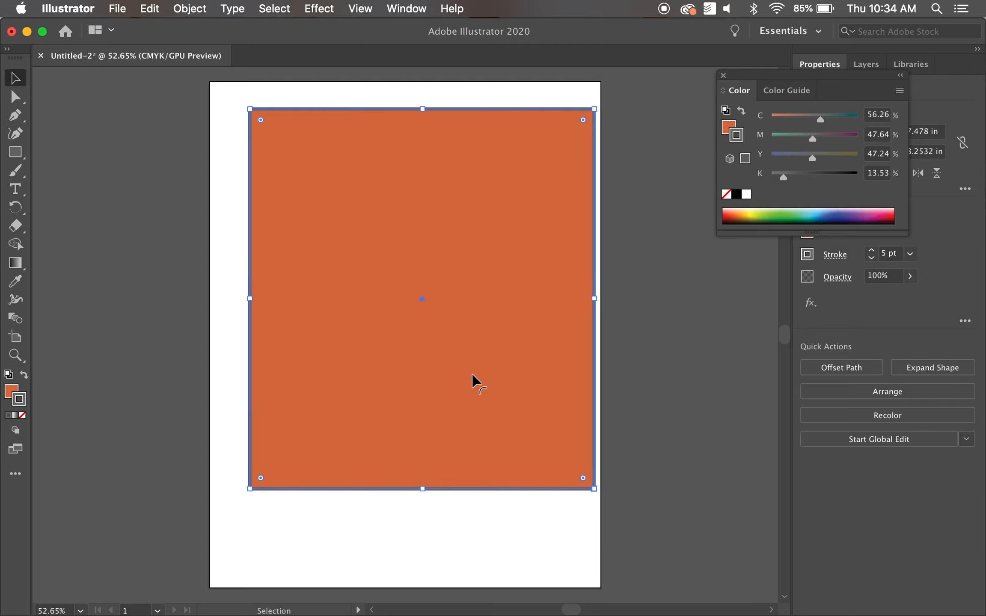
scroll(518, 380, down, 2)
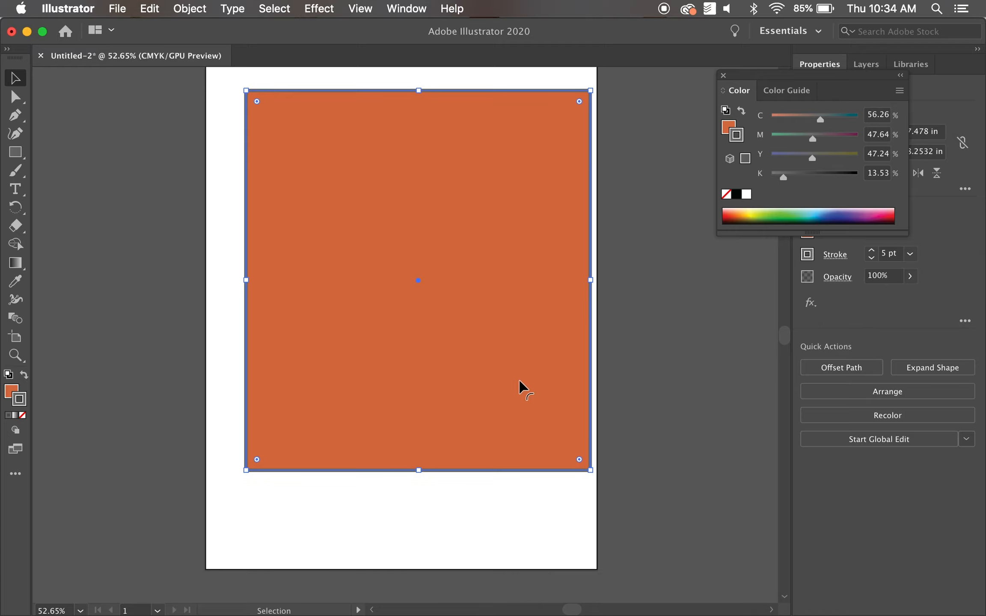
drag(447, 335, 430, 370)
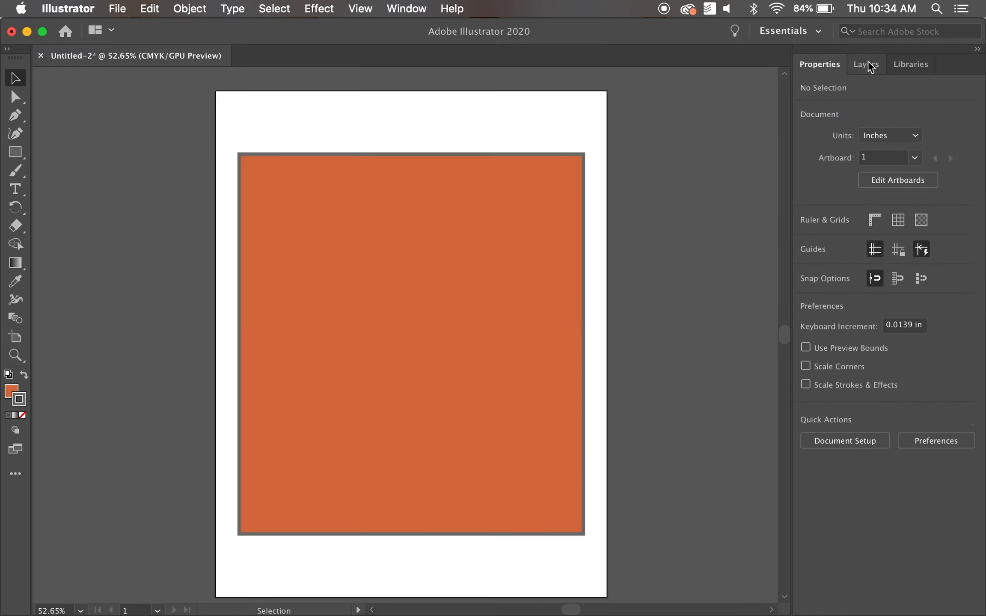
Step: Expand Layer 1 to reach the rectangle's entry, then hide the rectangle and show it again
click(867, 63)
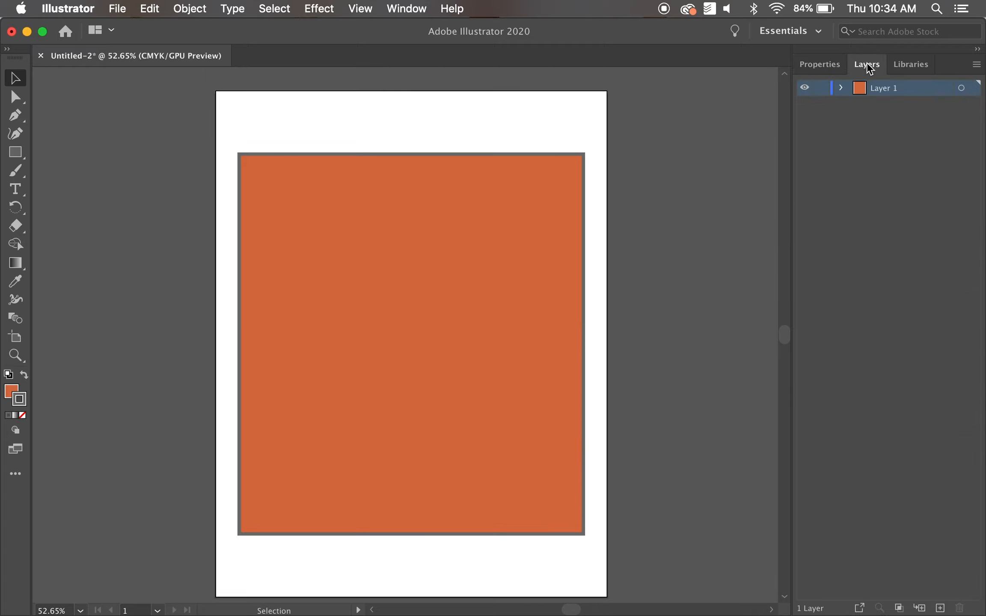
click(841, 88)
click(841, 88)
click(842, 88)
click(907, 108)
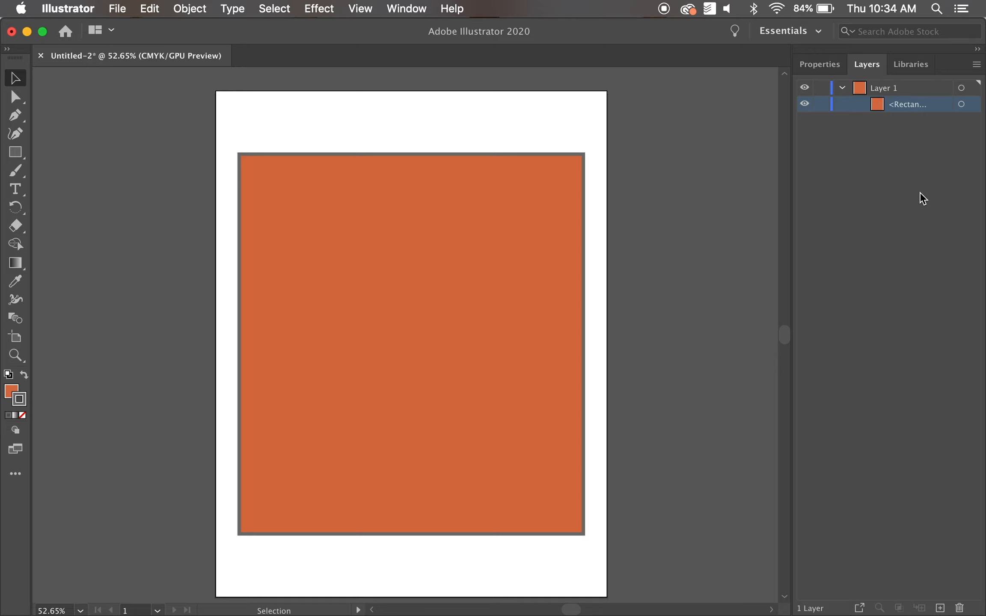
click(803, 107)
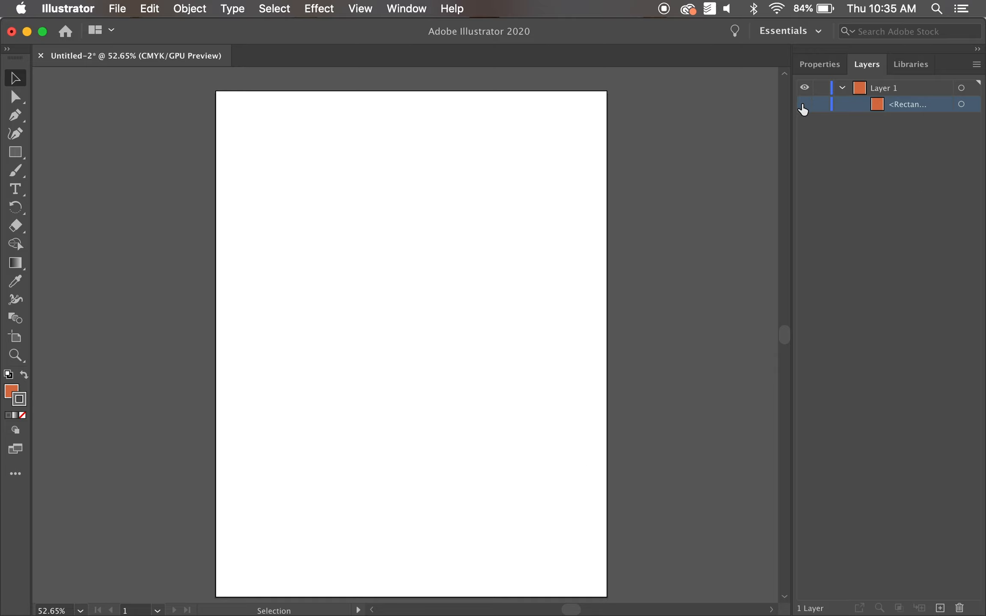
click(803, 107)
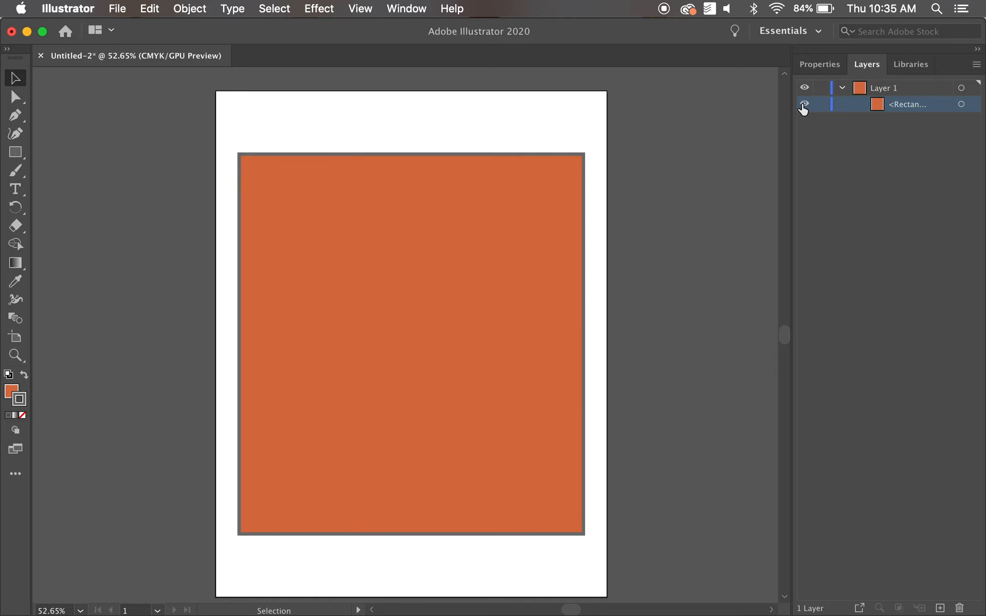
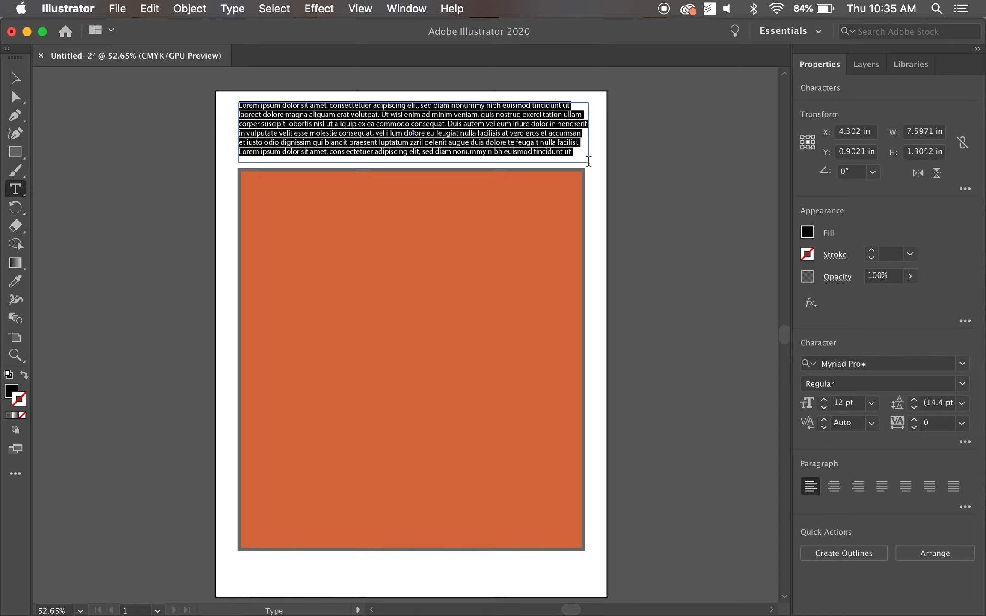
Step: Replace the placeholder text above the rectangle with "you can type anything you want" and select the new text
text(you can type anything you want)
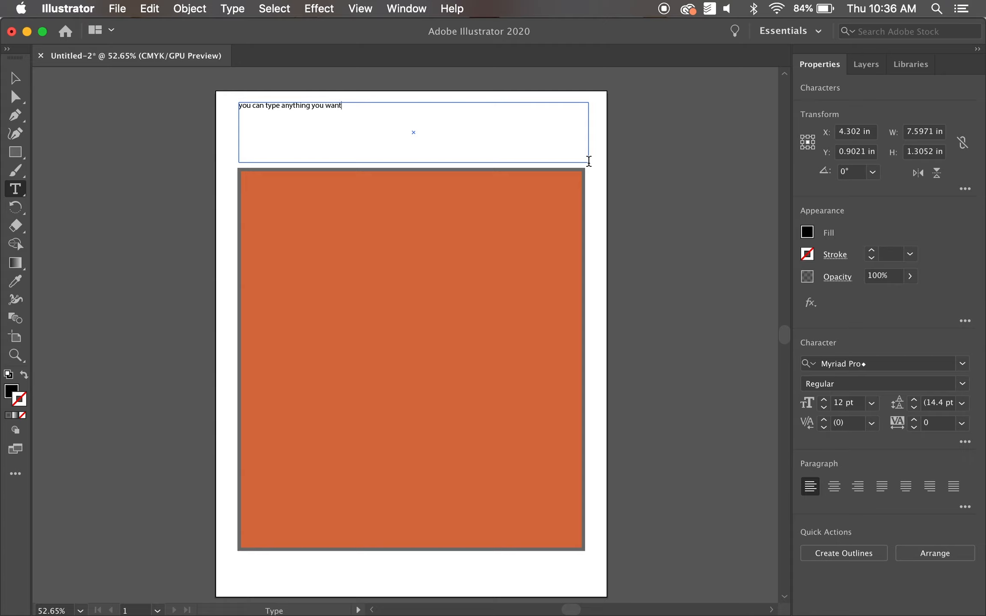
drag(363, 114, 225, 103)
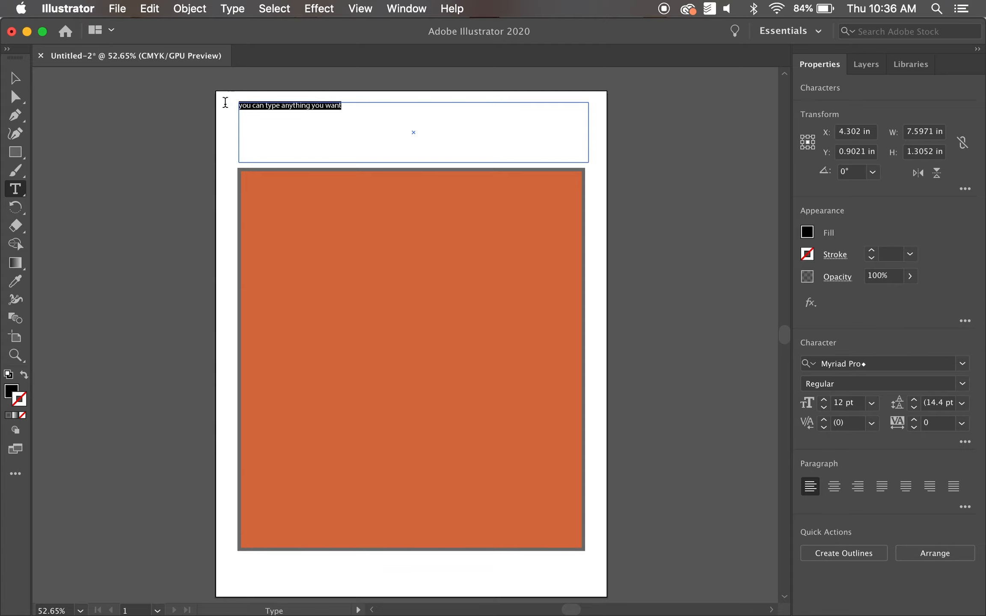
Step: Change the selected text's font to Arial Bold
click(962, 366)
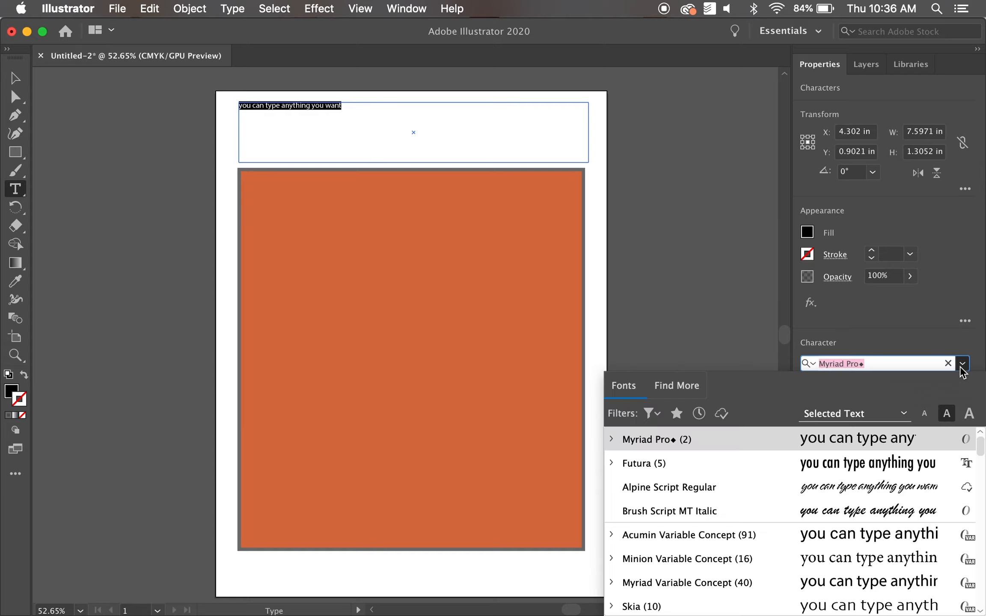
scroll(690, 493, down, 3)
click(852, 384)
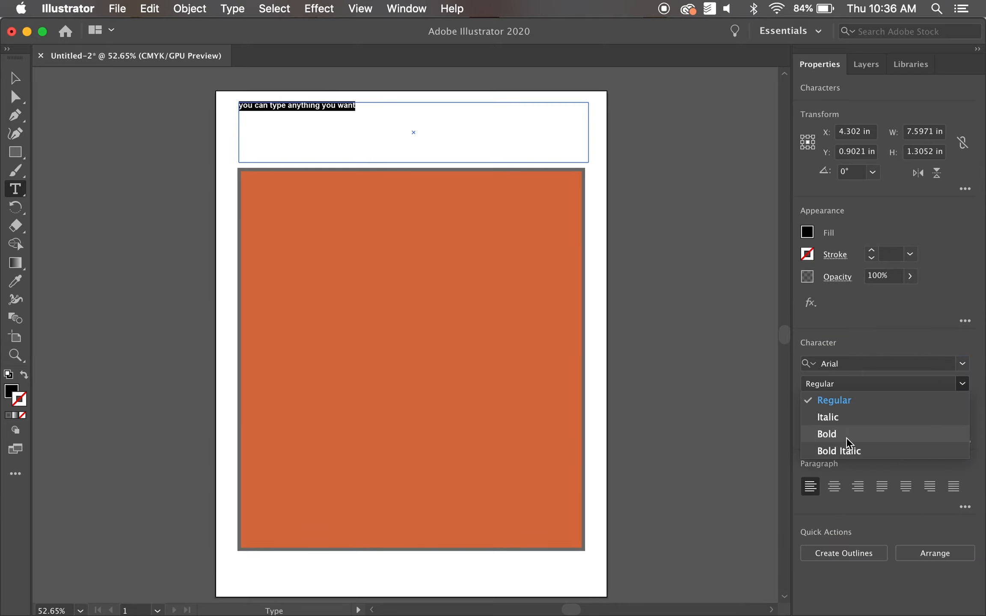
click(848, 436)
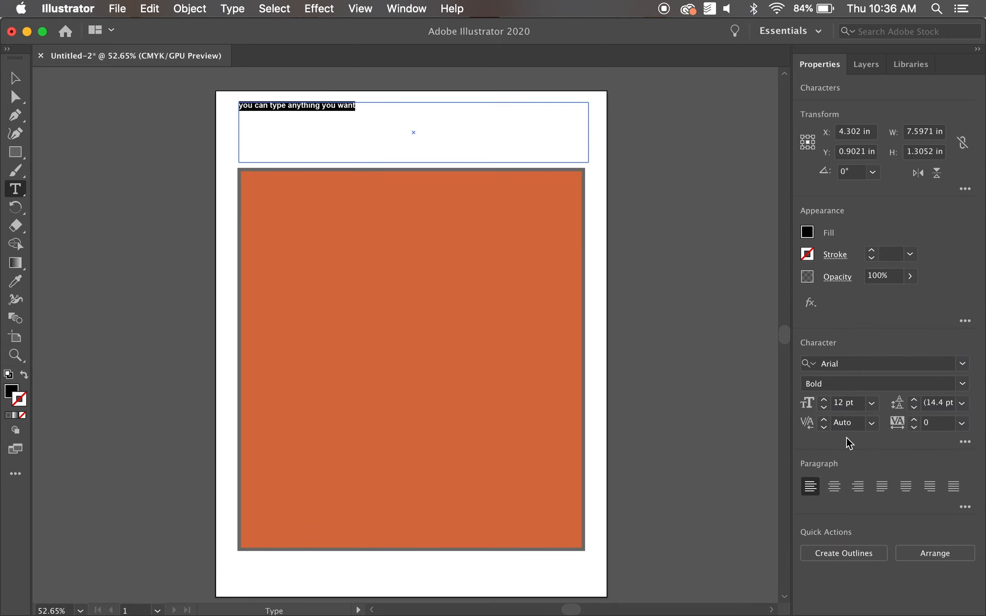
Step: Try the selected text at 60 pt and settle on a font size of 24 pt
click(871, 405)
click(897, 369)
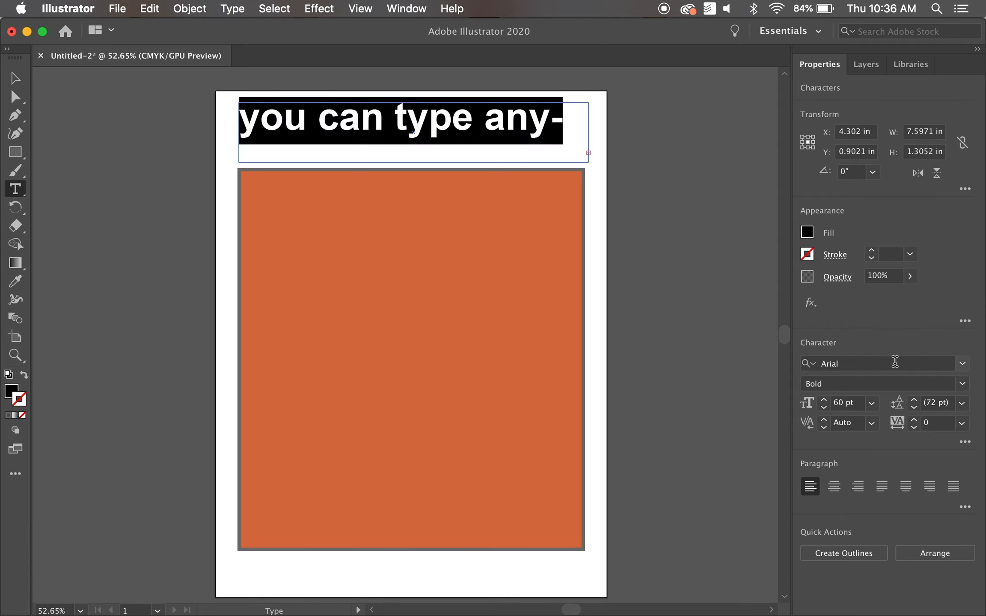
click(871, 403)
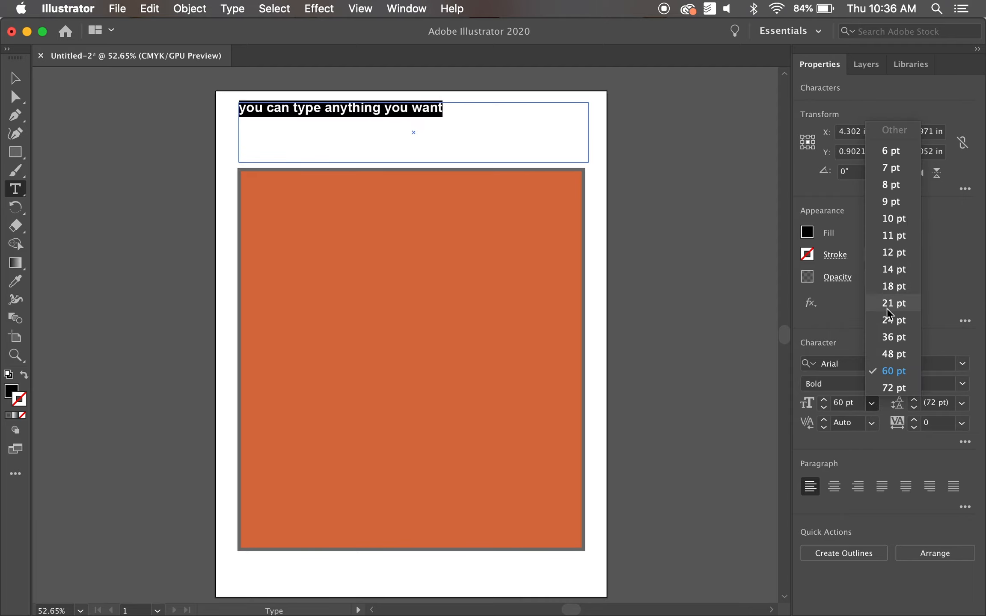
click(897, 322)
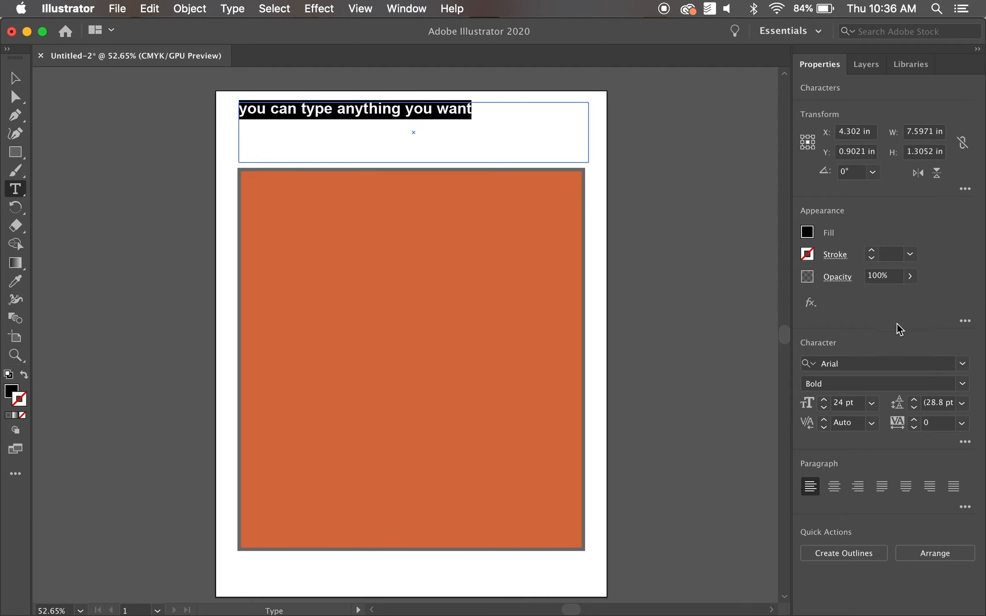
Step: Try the center, right and justified paragraph alignments on the selected text, ending with left alignment
click(835, 486)
click(859, 488)
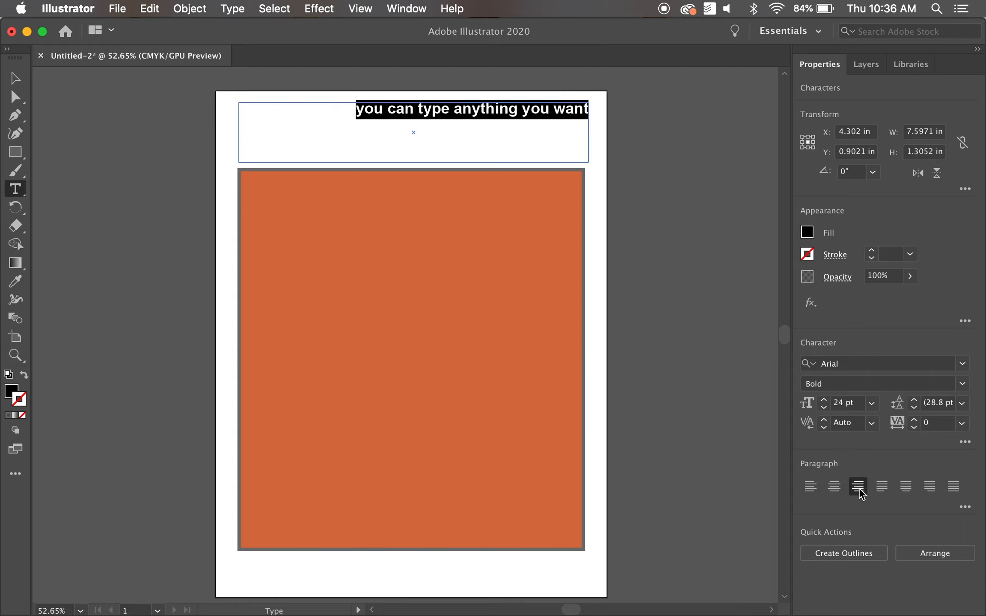
click(811, 487)
click(883, 486)
click(906, 486)
click(930, 486)
click(953, 486)
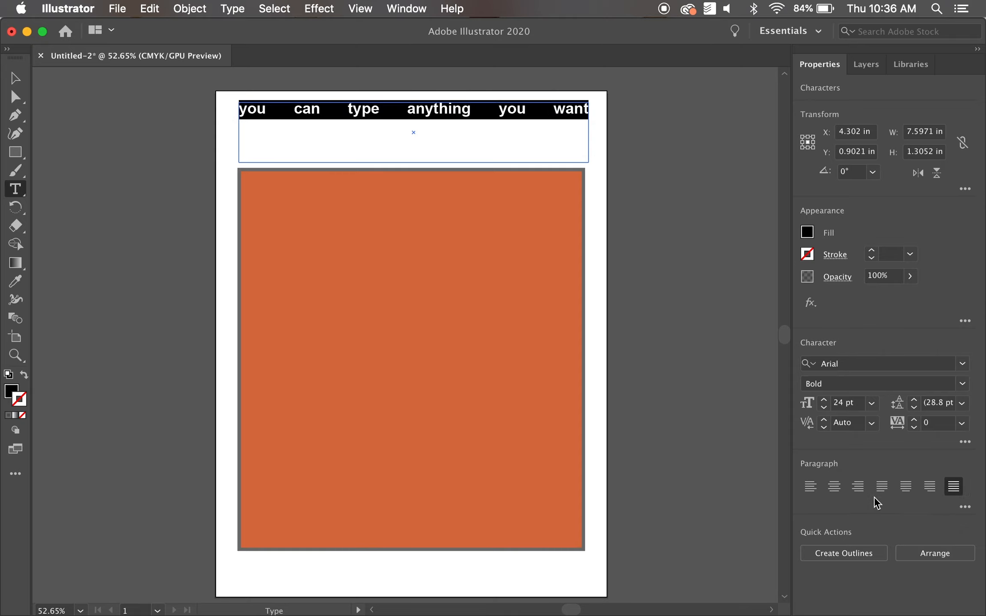
click(811, 487)
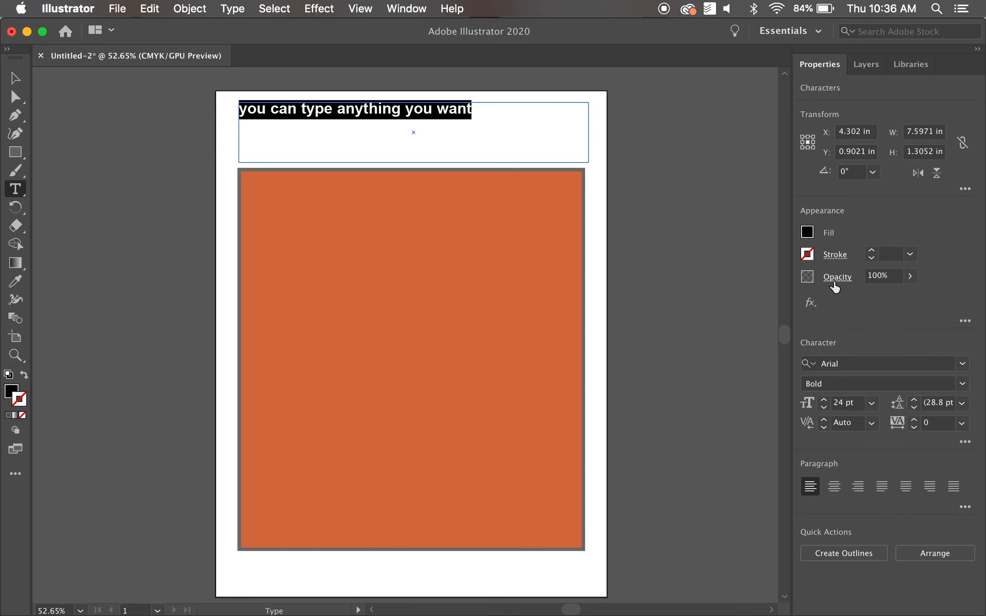
Step: Recolor the selected text to pink FFA1BC and deselect it
click(807, 233)
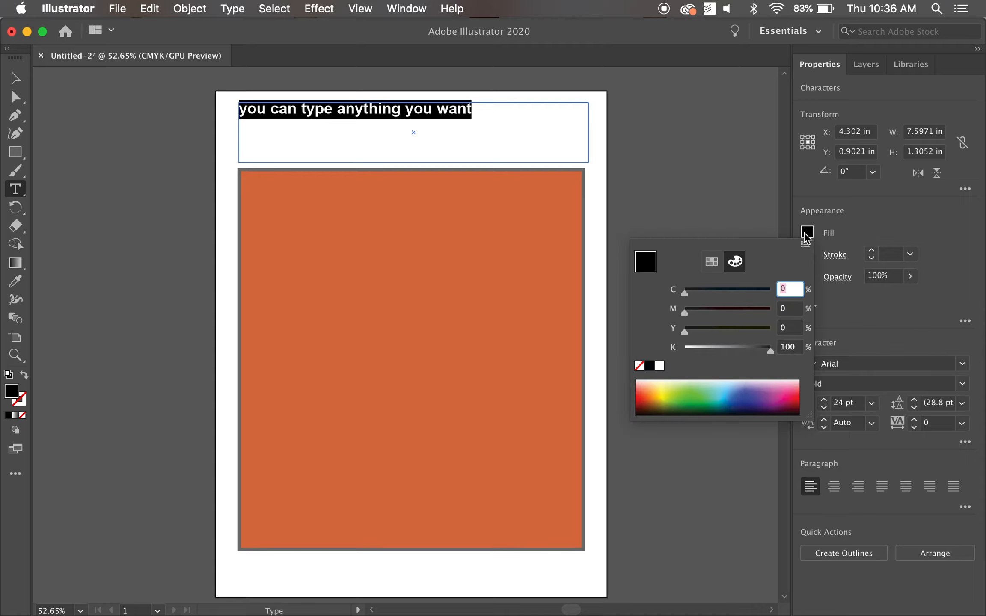
click(805, 233)
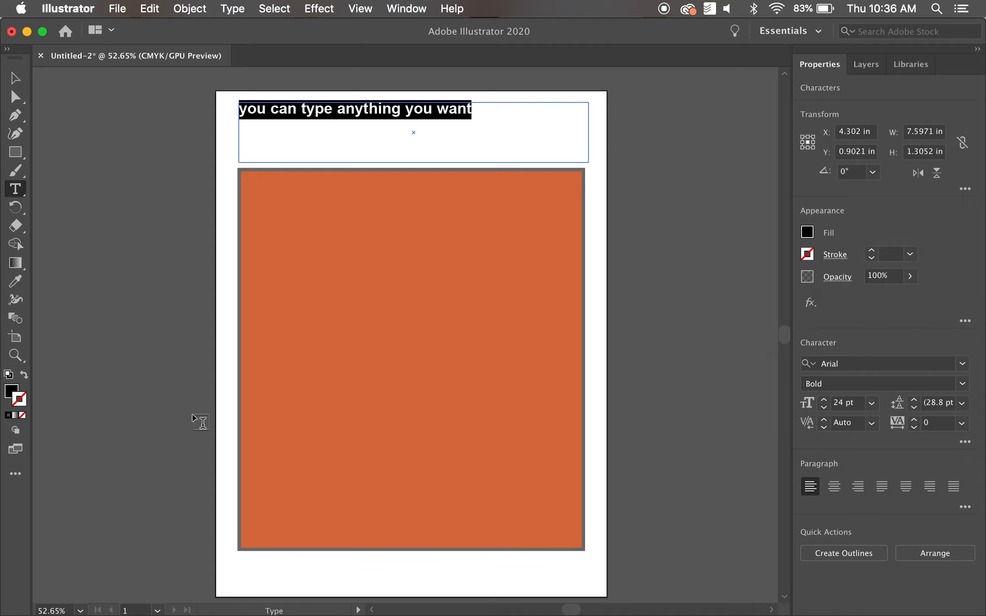
double_click(10, 392)
mouse_move(586, 440)
mouse_down()
mouse_move(592, 358)
mouse_move(604, 342)
mouse_up()
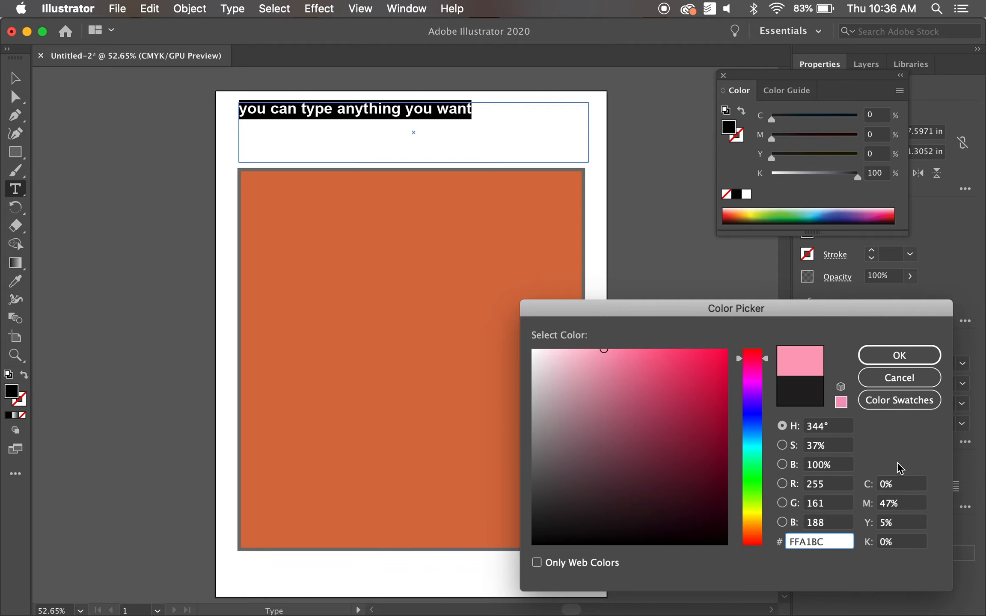
click(930, 357)
key(Escape)
click(87, 97)
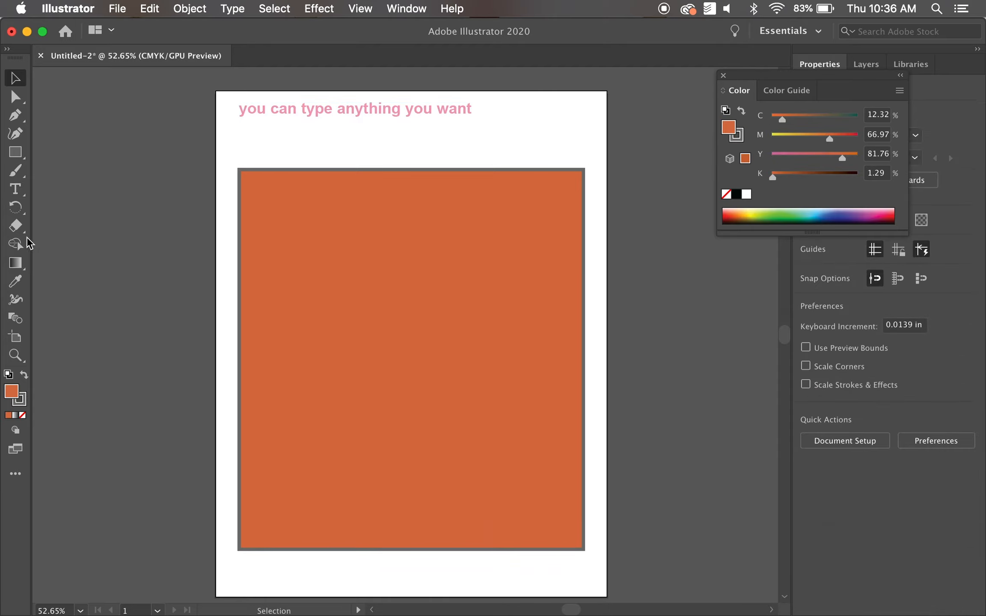
Step: Use Type on a Path from the rectangle's lower-right corner to add "you can type around the shape using the type on a path tool"
click(16, 191)
click(16, 191)
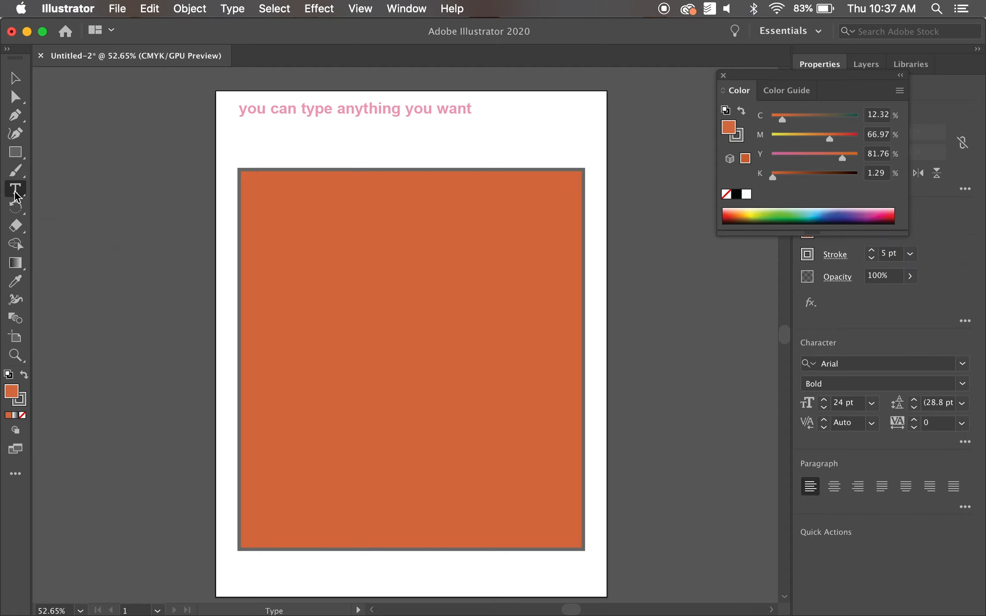
click(15, 193)
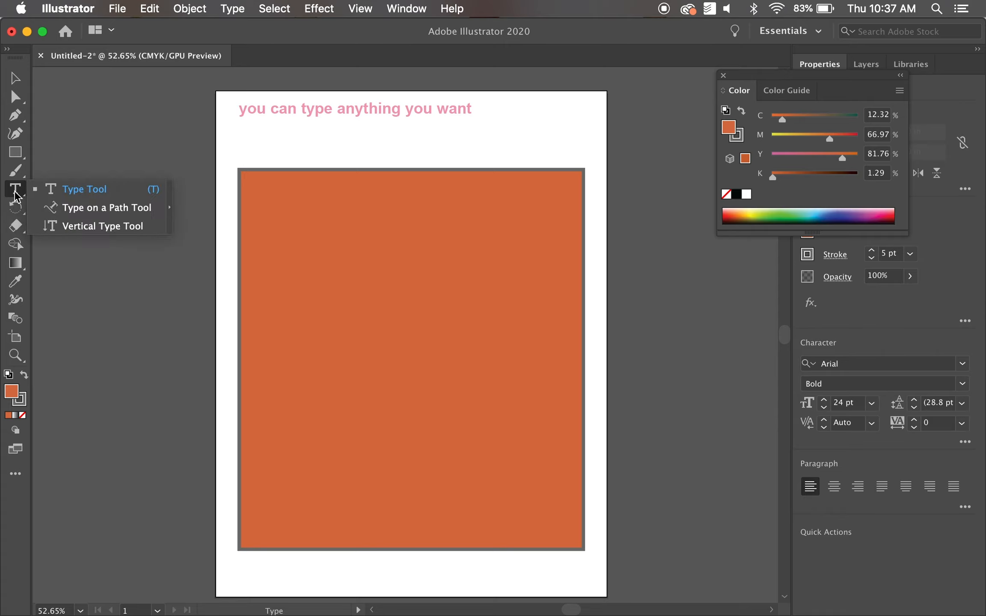
click(94, 210)
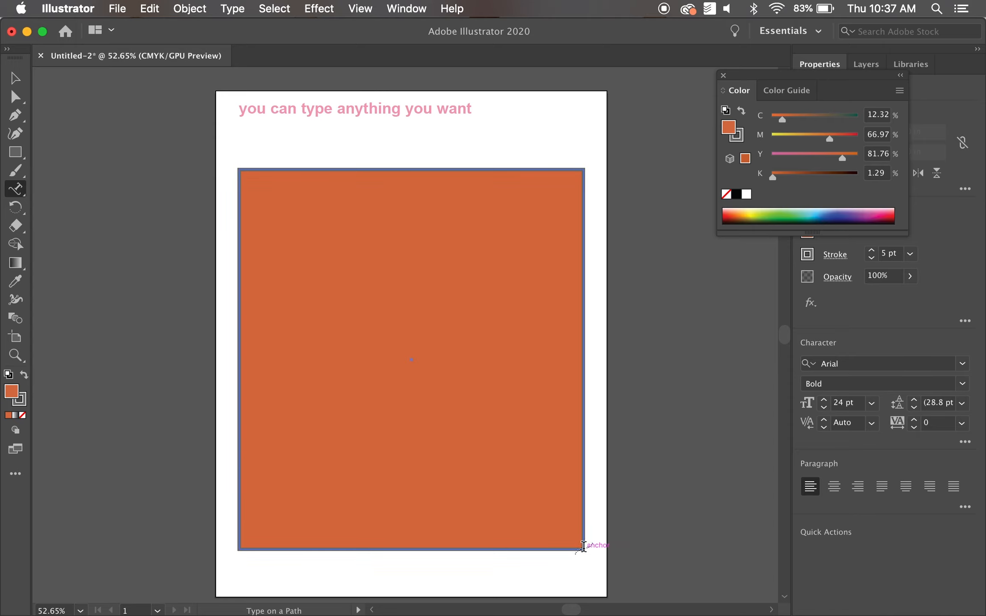
click(582, 547)
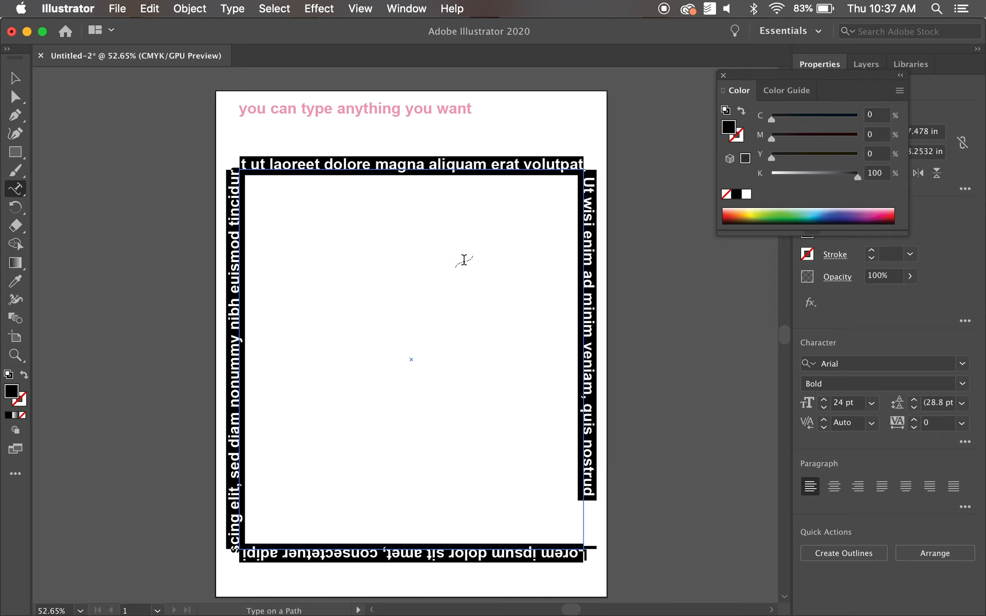
text(you can type around the shape using the type on )
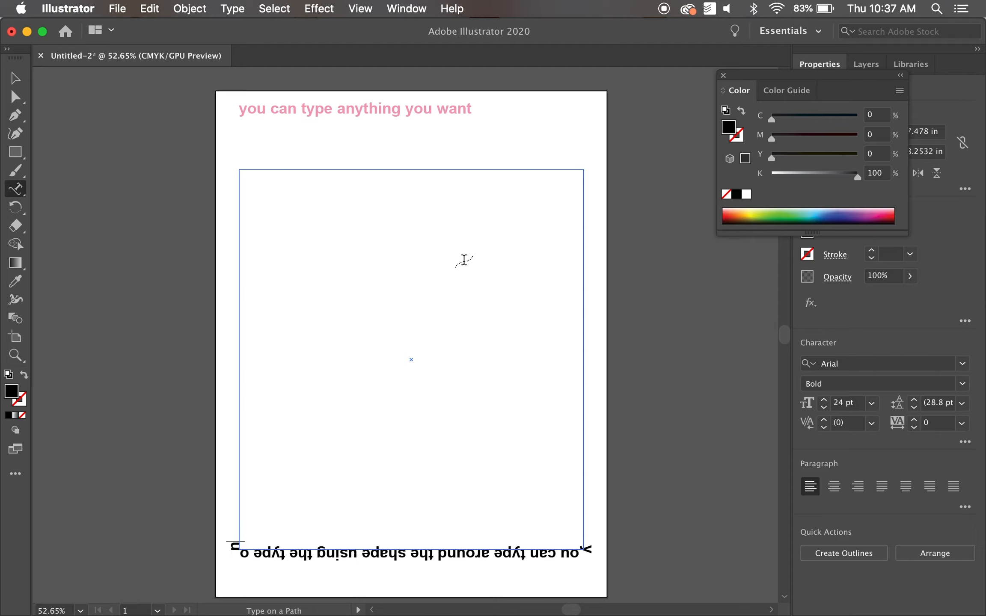
text(a path tool)
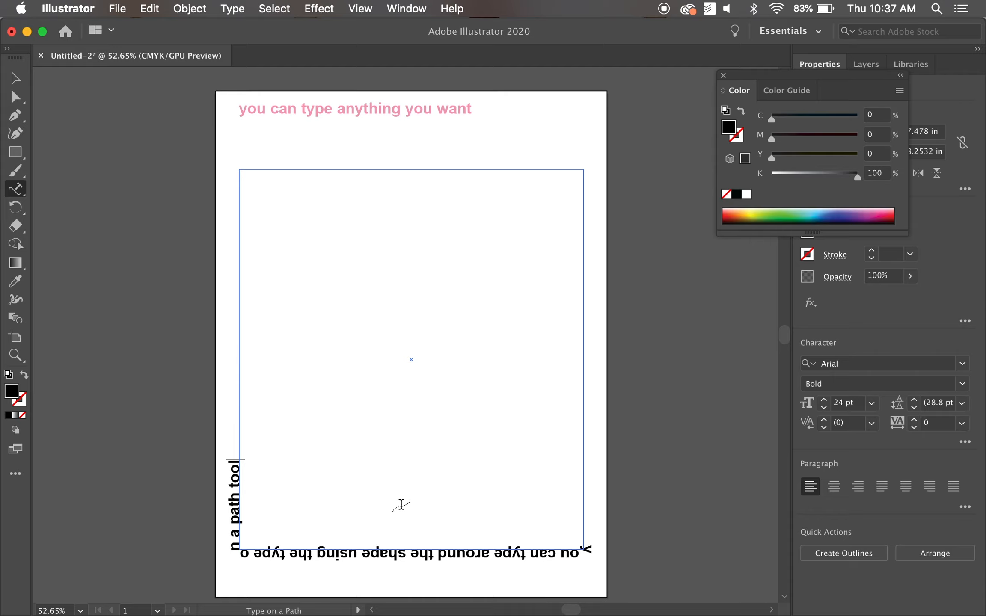
Step: Recolor the whole path text to a blue of about C 93%, M 87%, Y 0%, K 0%
drag(590, 547, 195, 451)
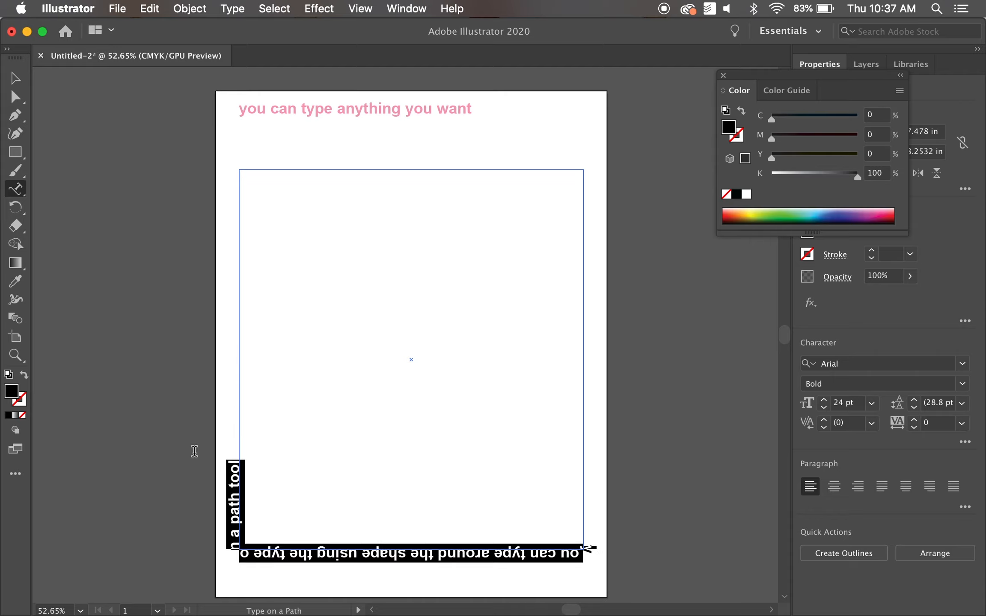
click(724, 76)
click(810, 236)
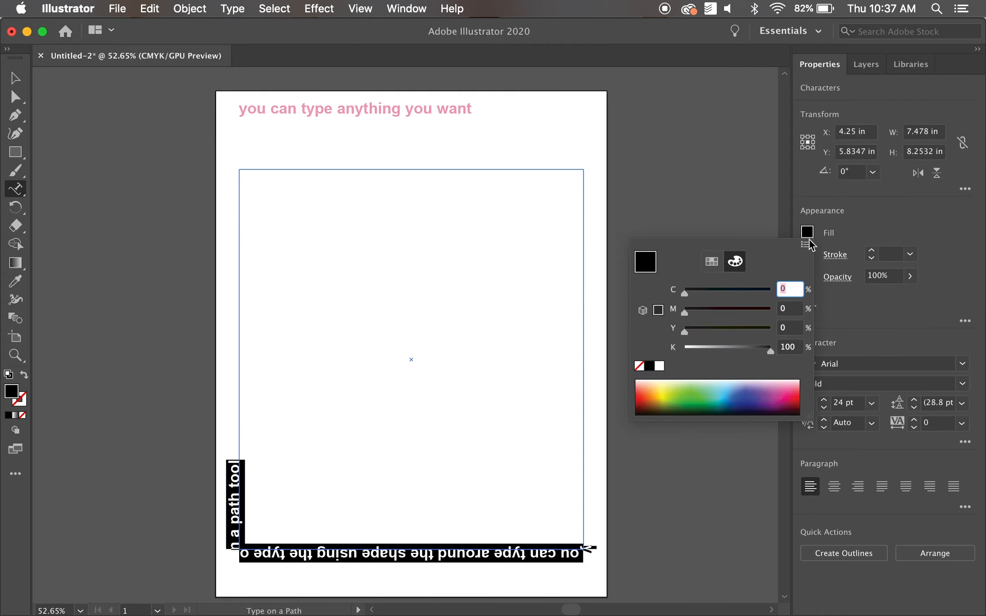
drag(721, 387, 746, 399)
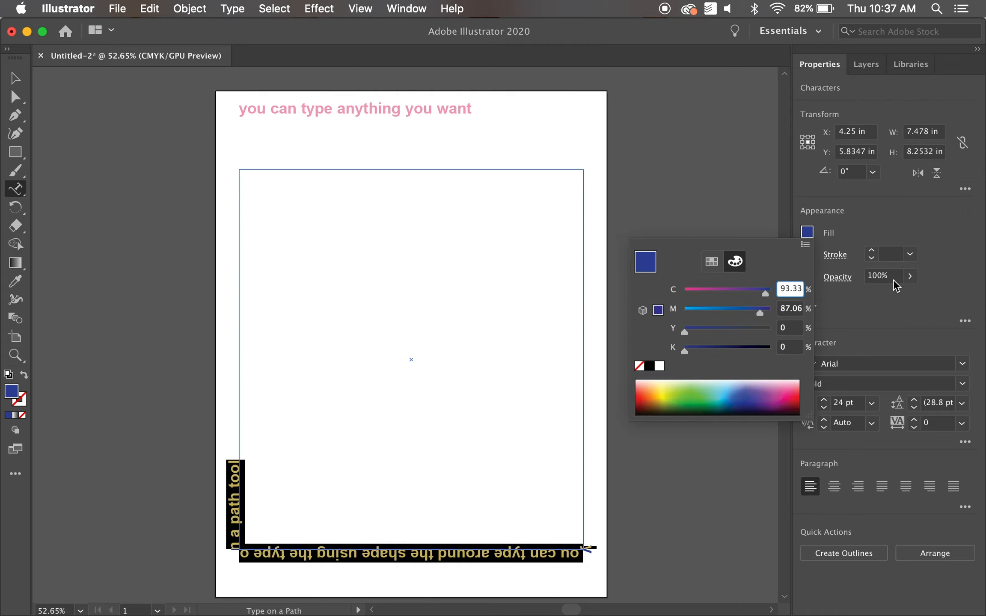
click(909, 355)
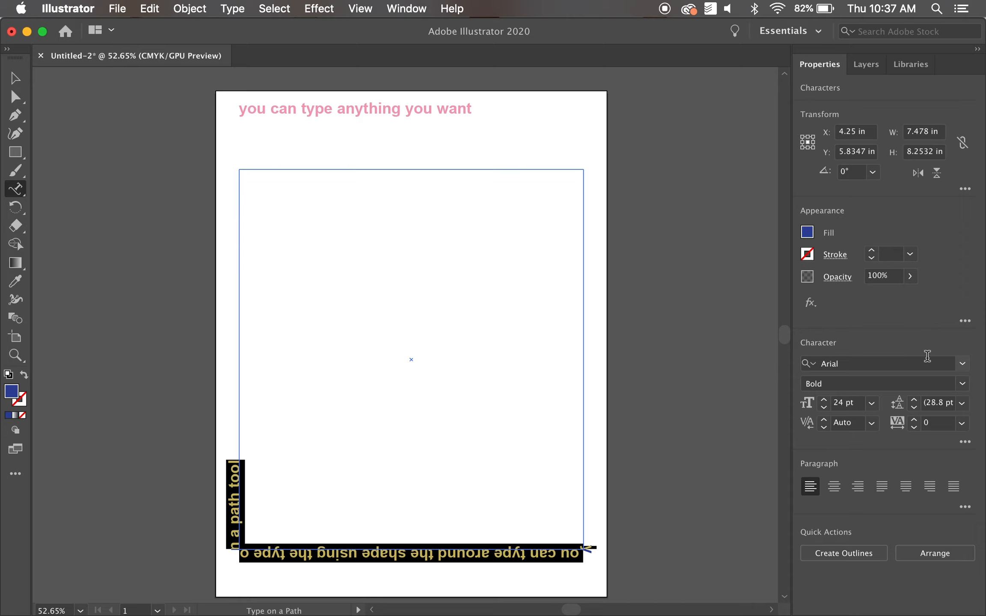
Step: Increase the path text's font size to 29 pt, finish text editing and deselect it
click(823, 400)
click(824, 399)
click(824, 399)
click(824, 400)
click(824, 399)
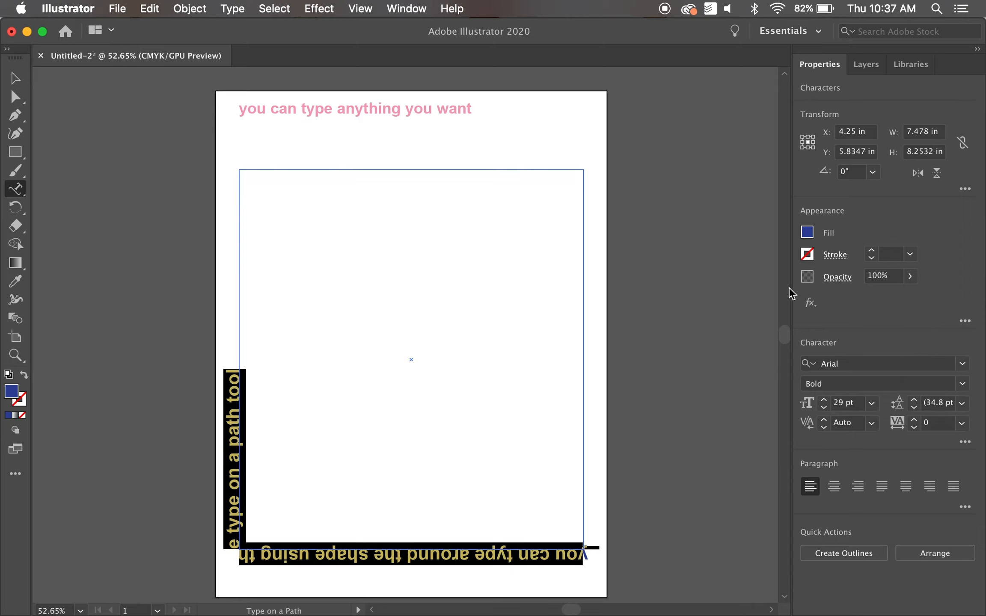
key(Escape)
click(584, 235)
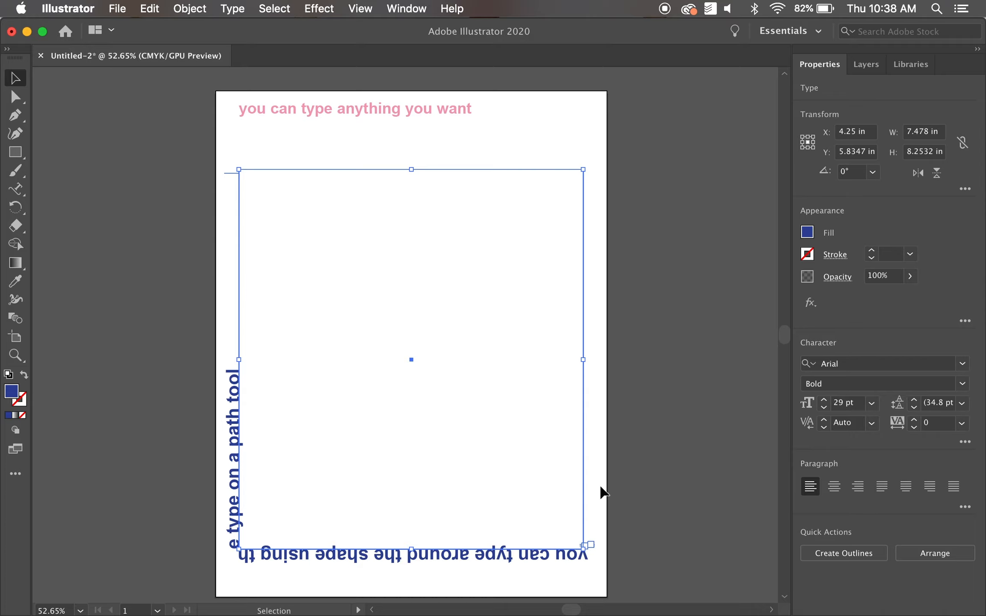
click(641, 464)
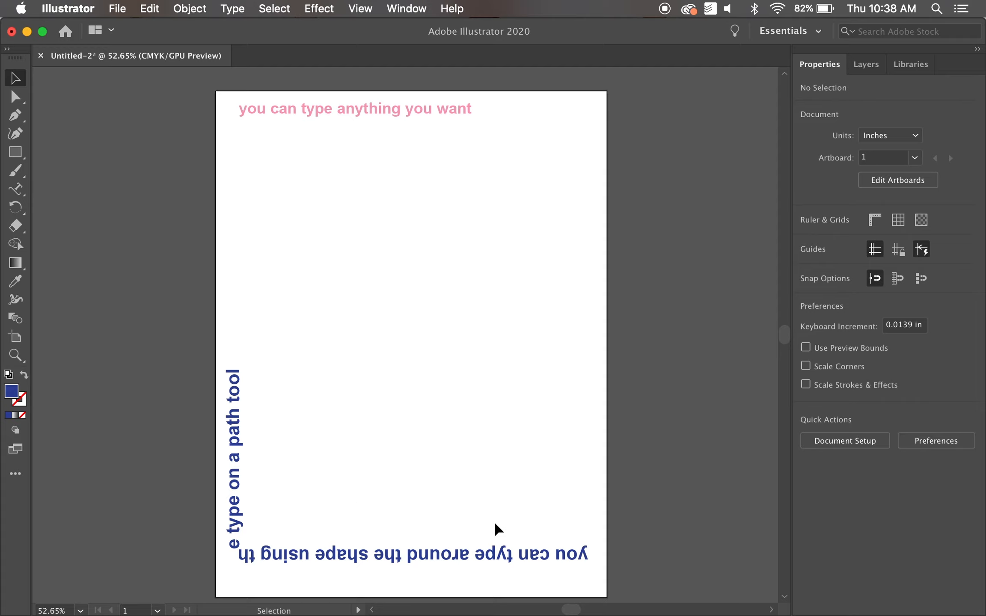
Step: Rotate the path text by about 180 degrees so it starts upright along the upper edge of its path
click(394, 169)
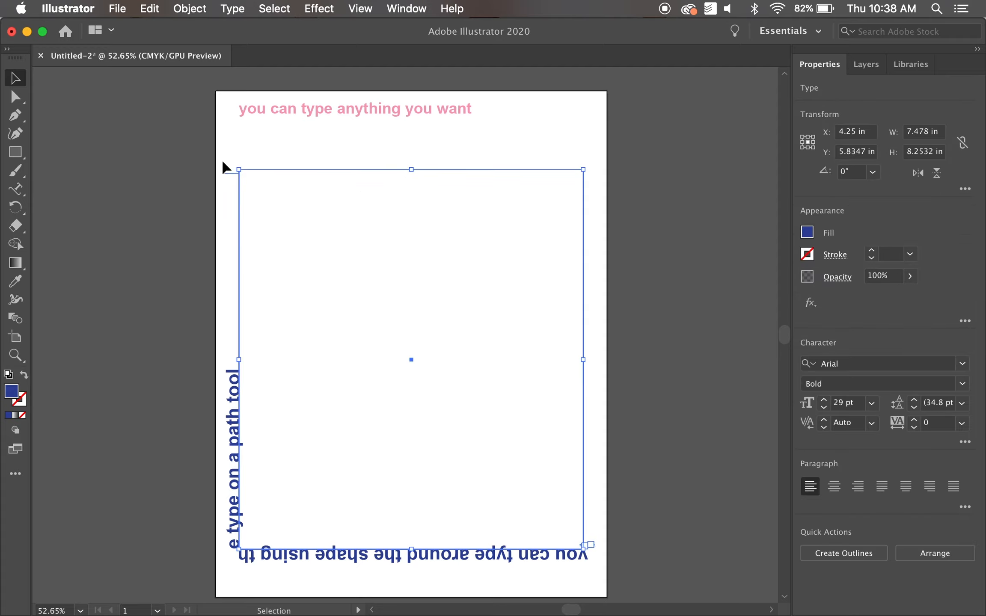
drag(232, 161, 568, 530)
click(684, 550)
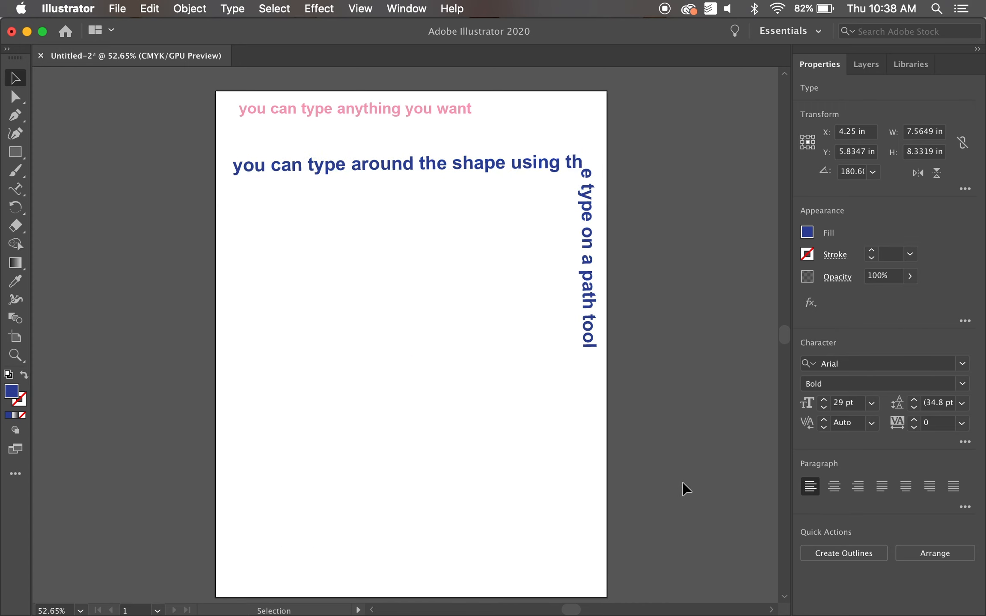
Step: Move the path text on the artboard and scale it down to a narrower shape
drag(440, 169, 441, 232)
drag(584, 235, 559, 189)
drag(484, 194, 458, 172)
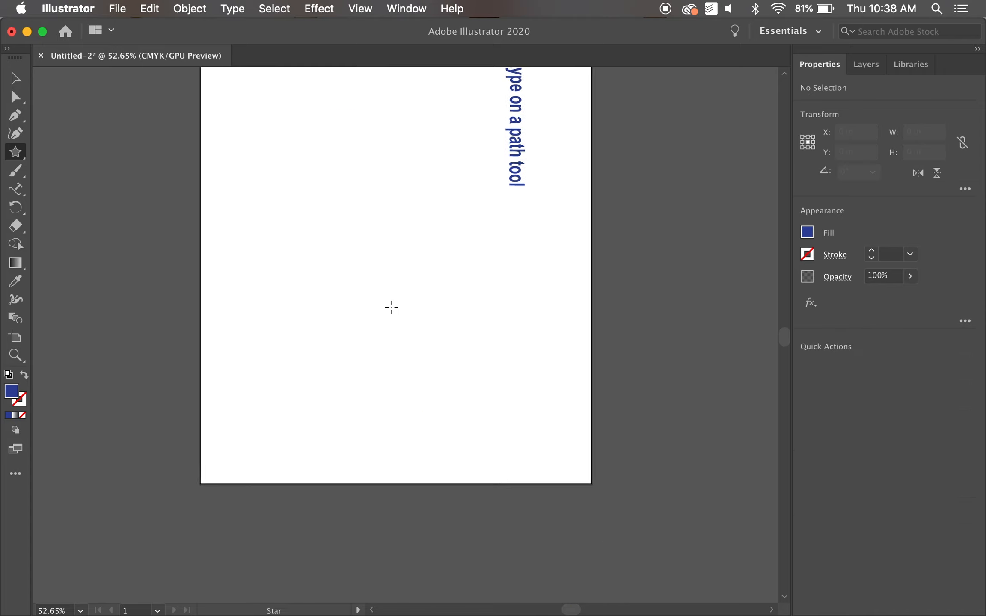
Step: Draw three blue stars of different sizes on the artboard's lower half, the largest about 3.5 by 3.39 inches, and deselect
scroll(391, 307, down, 1)
scroll(478, 341, up, 3)
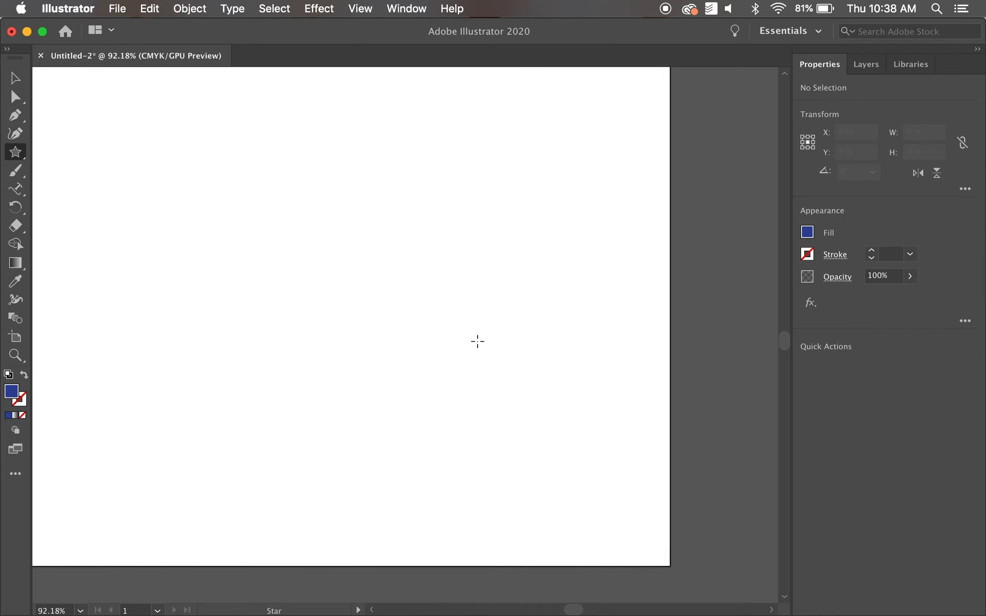
scroll(478, 341, down, 3)
scroll(478, 341, left, 3)
scroll(477, 342, left, 1)
scroll(478, 341, up, 1)
drag(161, 322, 230, 381)
drag(397, 349, 446, 362)
drag(489, 202, 494, 352)
scroll(495, 353, down, 1)
scroll(496, 352, down, 2)
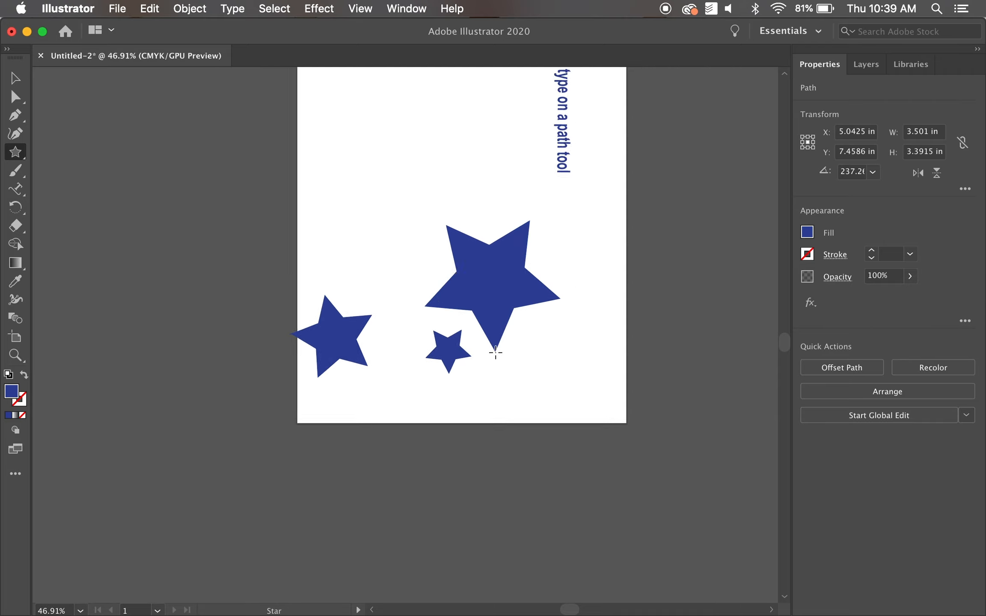
click(17, 80)
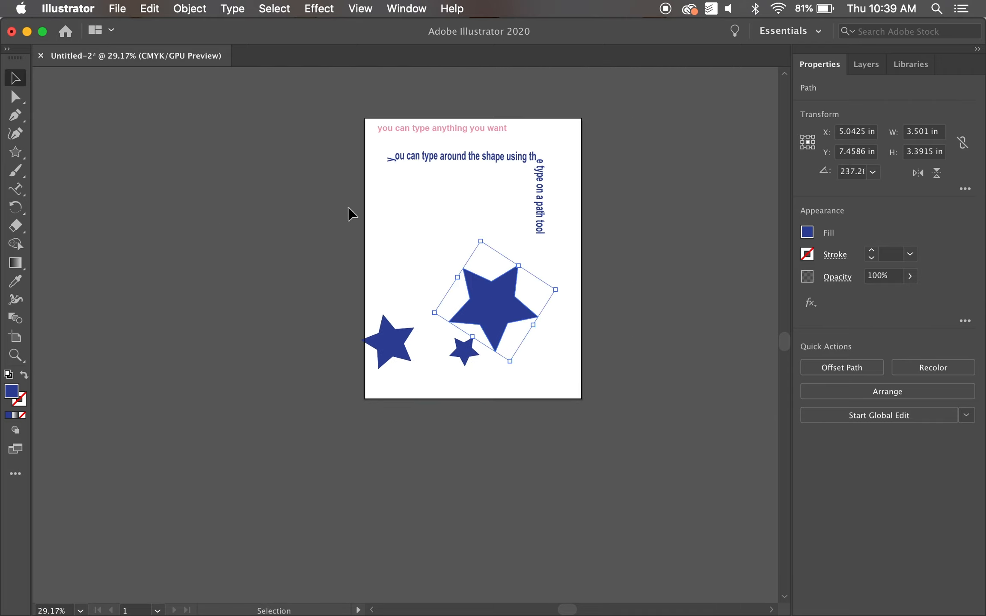
click(596, 380)
Step: Flatten the path text vertically and move it up just beneath the pink heading
scroll(596, 381, up, 4)
scroll(596, 380, up, 4)
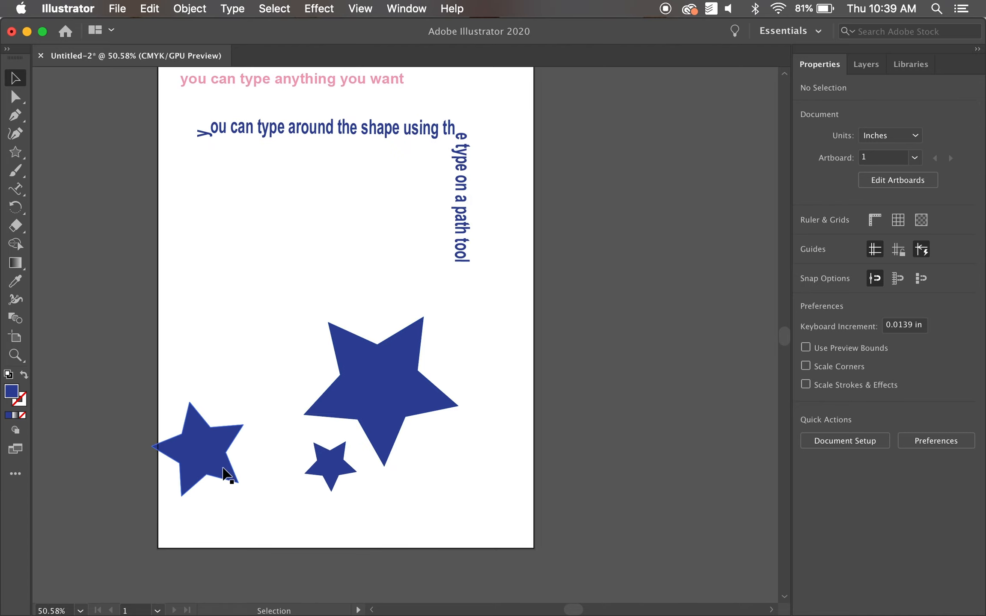
drag(158, 439, 222, 446)
click(489, 369)
click(461, 194)
drag(330, 555, 330, 316)
drag(386, 136, 355, 99)
click(403, 439)
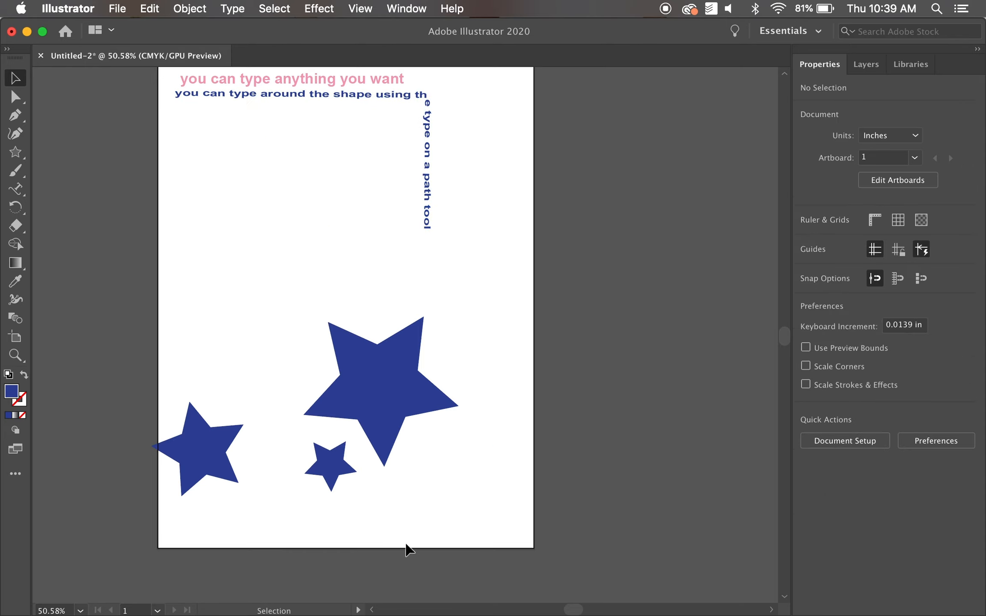
Step: Select all three blue stars together, group them, and deselect
drag(244, 428, 201, 415)
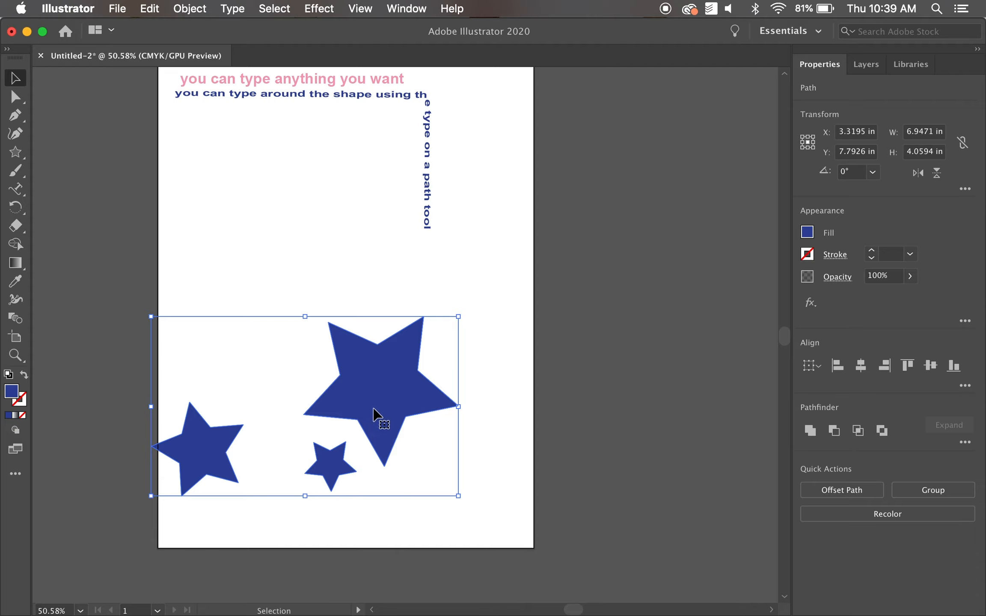
right_click(346, 374)
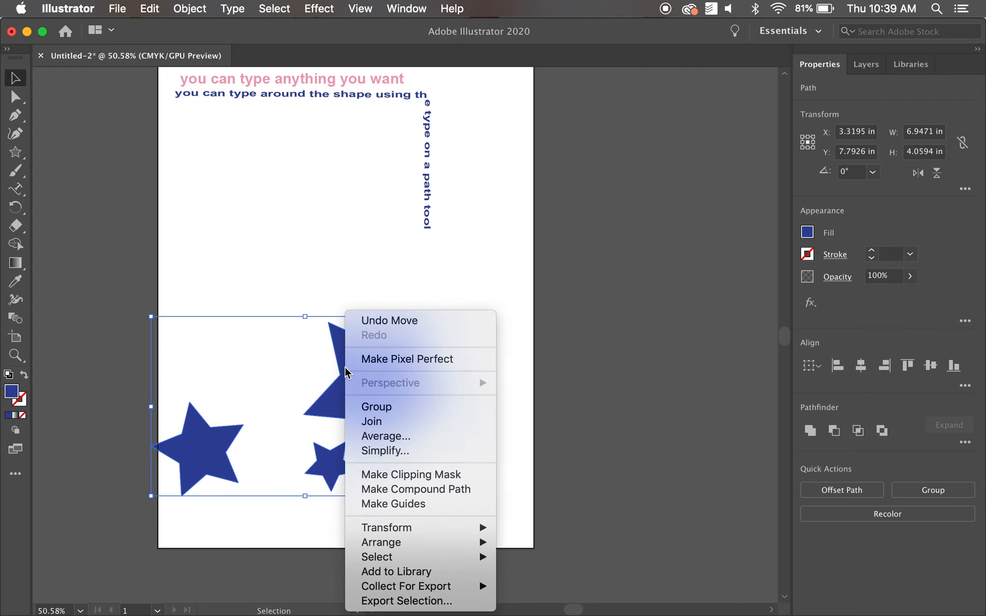
click(407, 407)
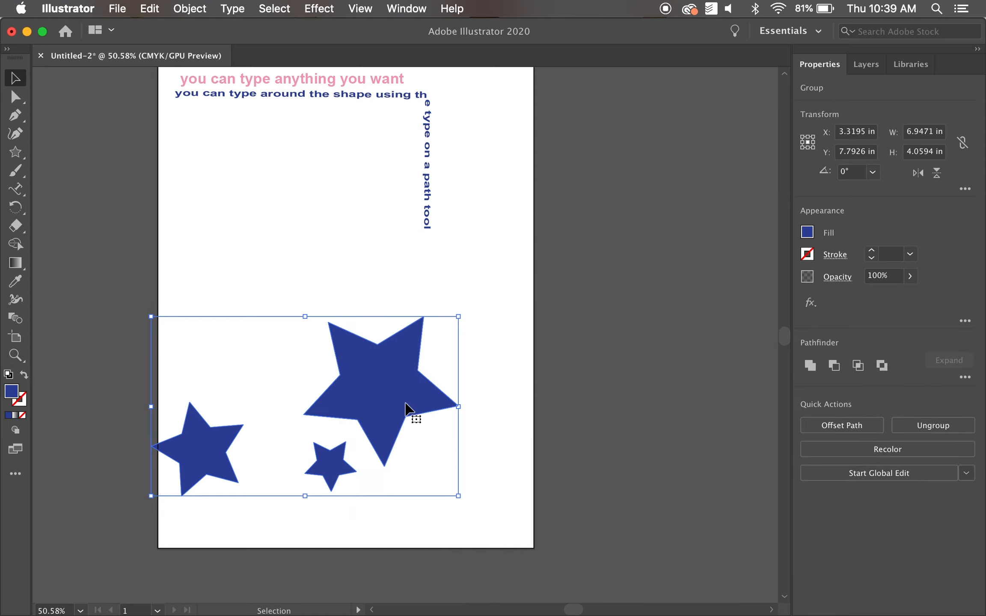
click(498, 437)
Step: Move the star group, rotate it clockwise and scale it to about 3.17 by 4.35 inches in the artboard's lower-left corner, and deselect
drag(346, 385, 422, 357)
click(451, 467)
drag(455, 315, 422, 383)
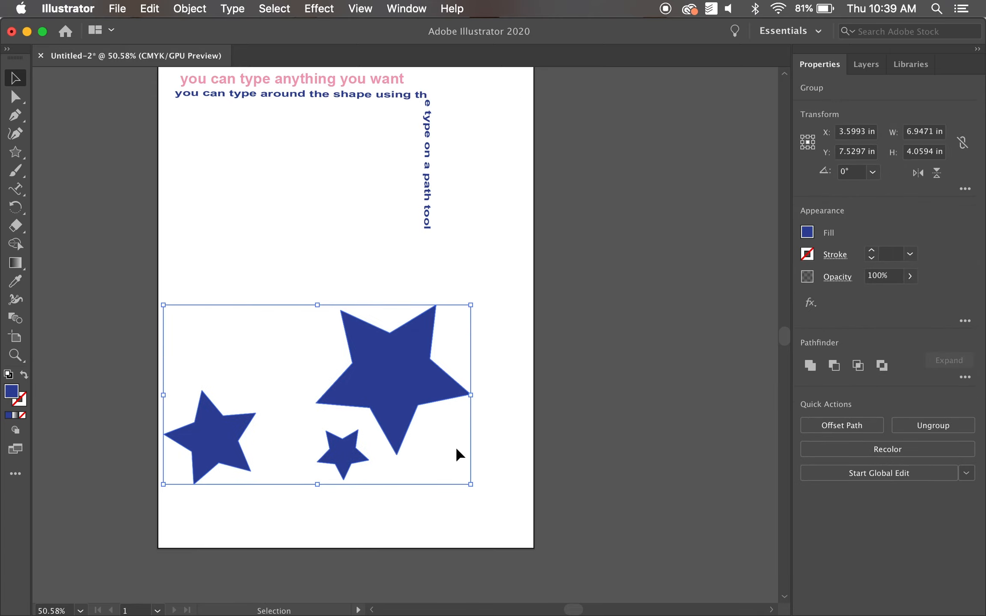
drag(468, 486, 363, 428)
click(468, 421)
drag(367, 386, 552, 488)
drag(556, 402, 528, 570)
drag(467, 507, 245, 489)
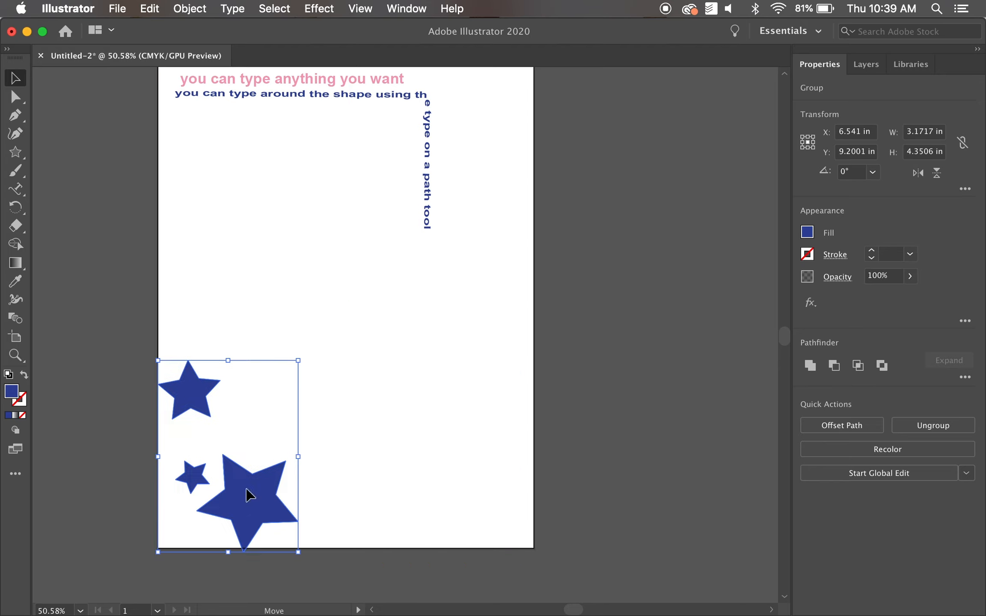
click(387, 382)
scroll(387, 383, up, 2)
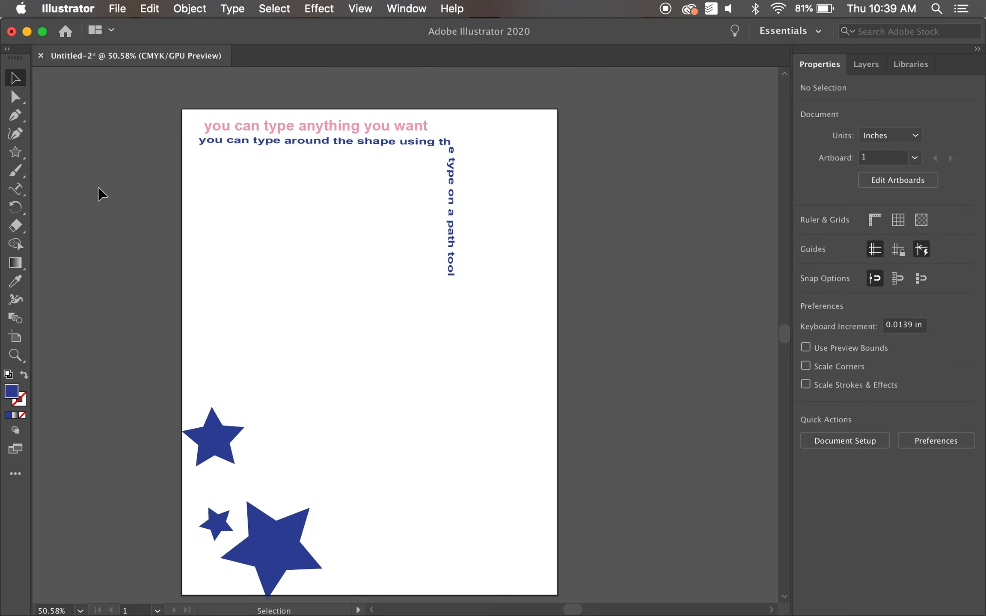
Step: Switch to the Rectangle tool and open the Nature symbol library, enlarged beside the artboard so its symbols are easy to browse
click(15, 152)
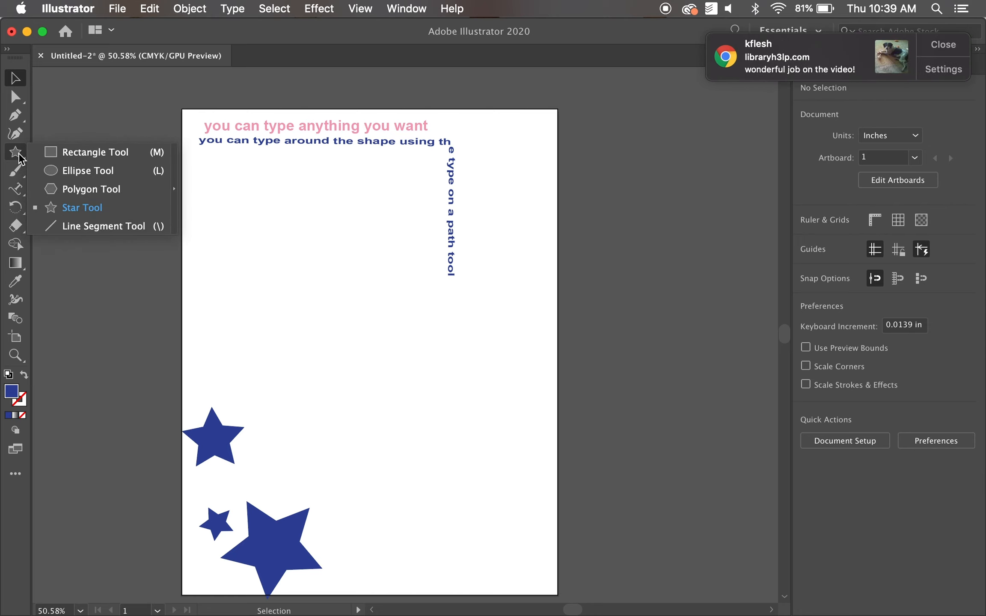
click(62, 159)
click(406, 8)
scroll(511, 411, down, 4)
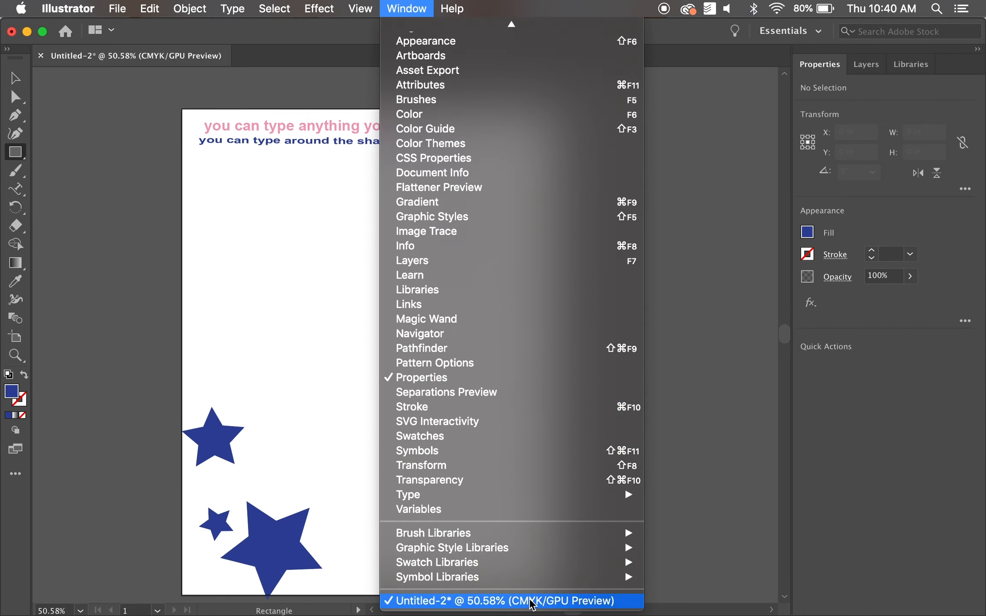
mouse_move(524, 579)
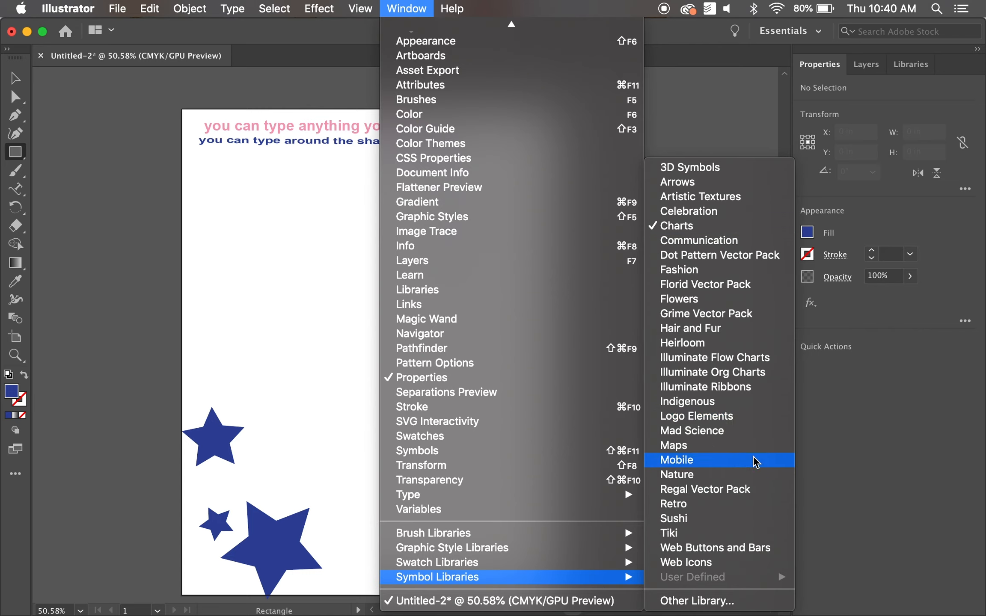
click(695, 475)
drag(515, 288, 656, 176)
drag(634, 282, 658, 469)
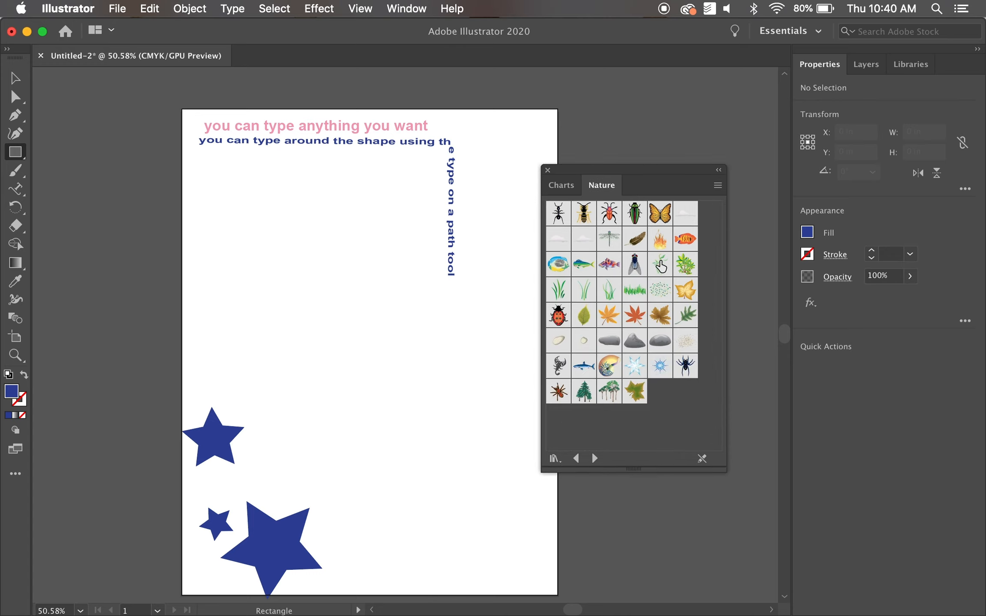
Step: Place the orange butterfly symbol at about 3.9 by 3.32 inches beneath the path text, and deselect it
key(v)
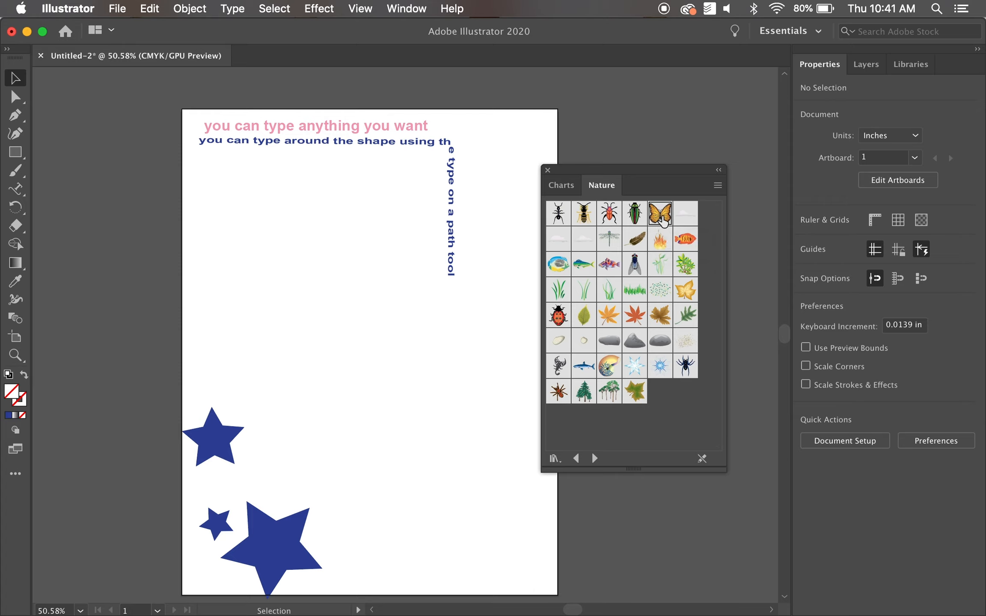
drag(531, 270, 356, 302)
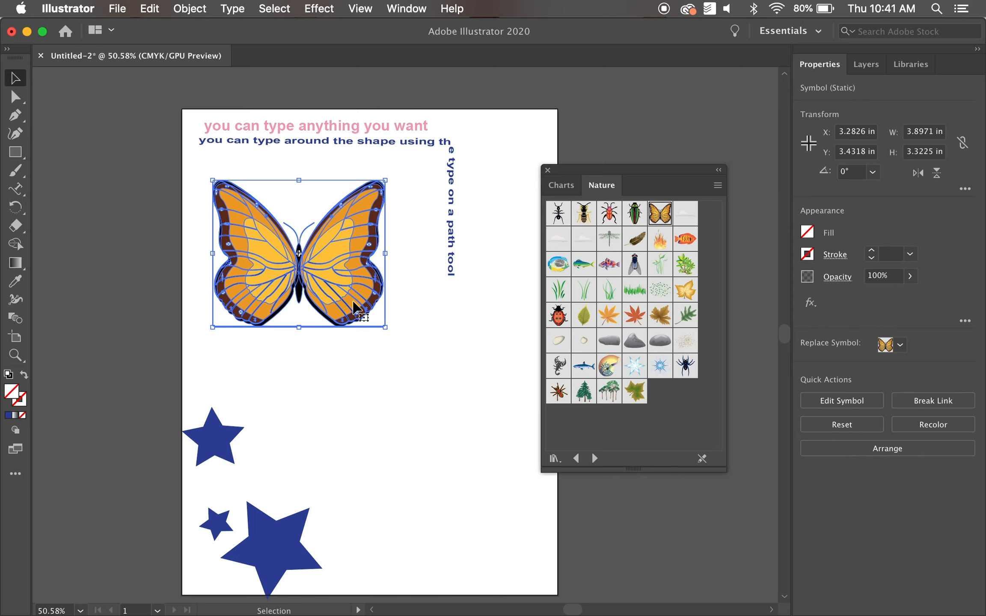
click(441, 299)
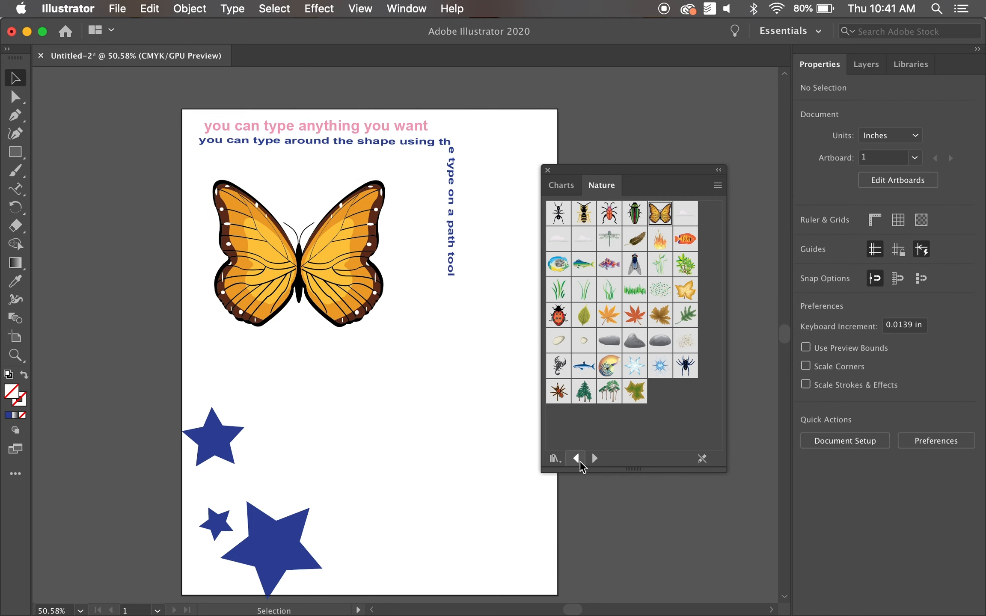
Step: Browse through the neighbouring symbol libraries to Retro and place its yin-yang flower on the artboard below the vertical text
click(577, 459)
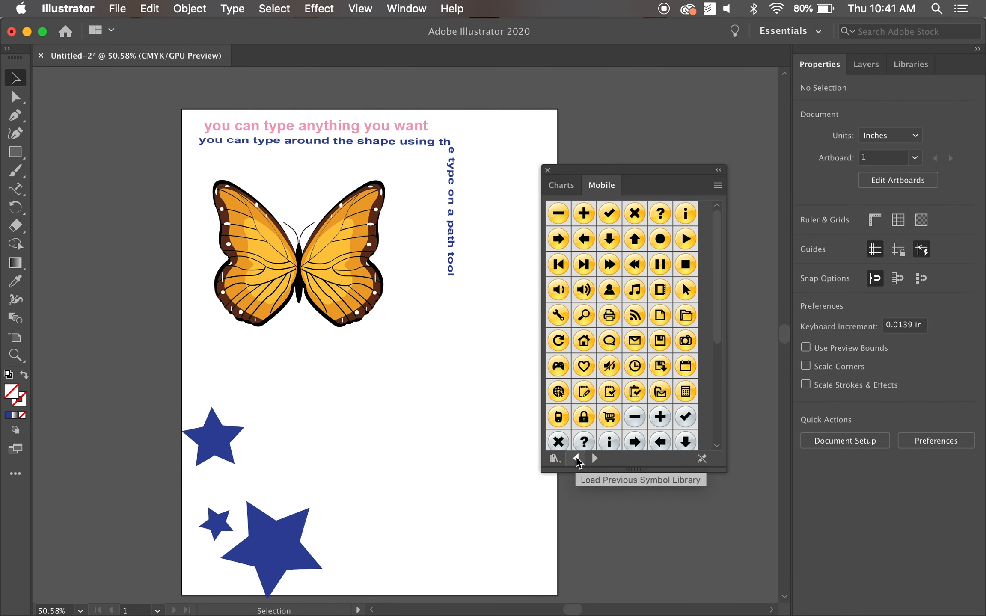
click(577, 459)
click(597, 459)
click(597, 458)
click(597, 458)
click(597, 458)
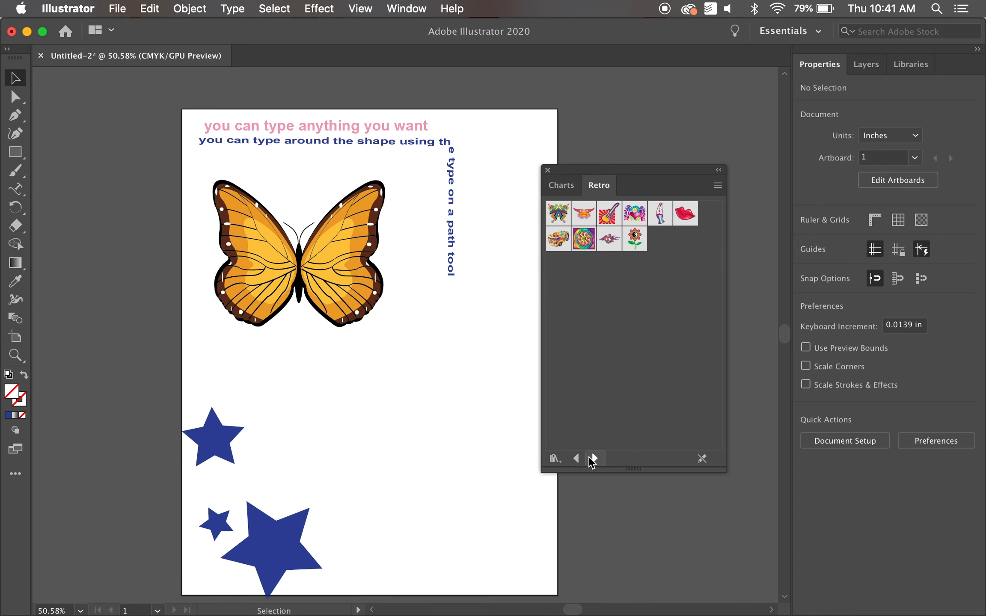
drag(637, 241, 463, 340)
Step: Try a freehand enlargement of the flower, undo it, and scale the flower up proportionally to about 3.66 by 5.77 inches
drag(463, 442, 540, 535)
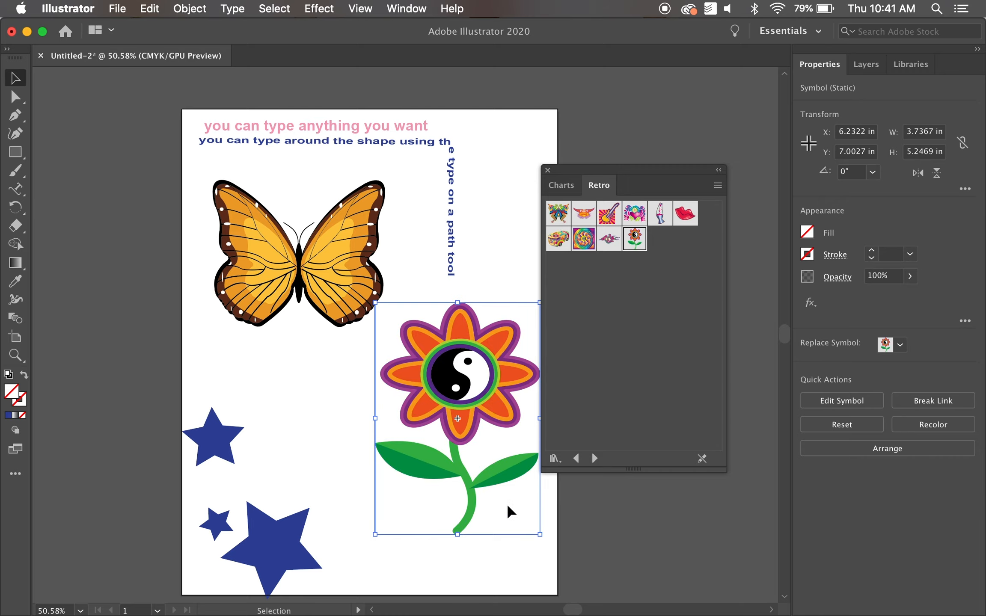
key(super+z)
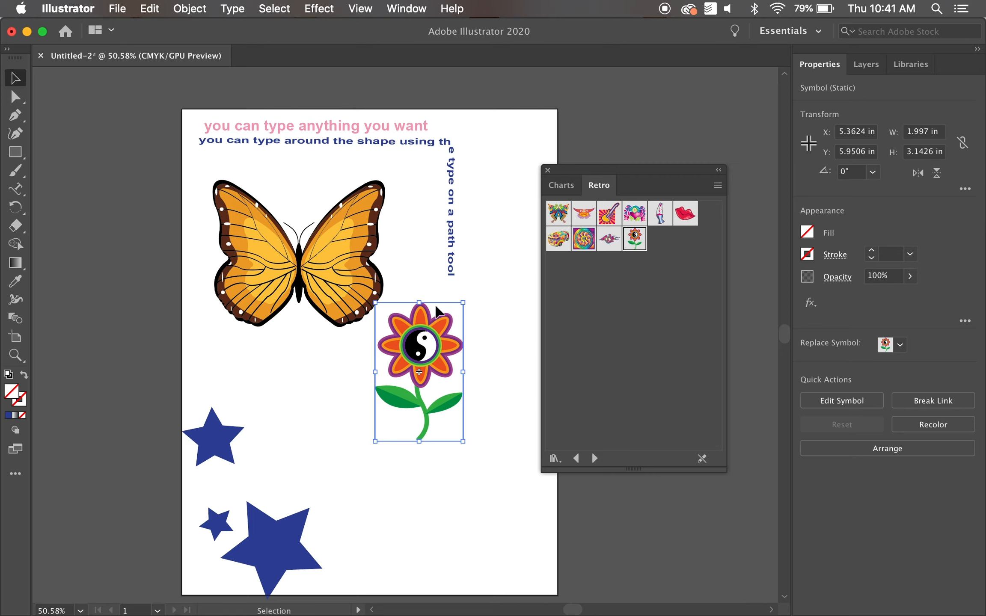
drag(463, 441, 537, 558)
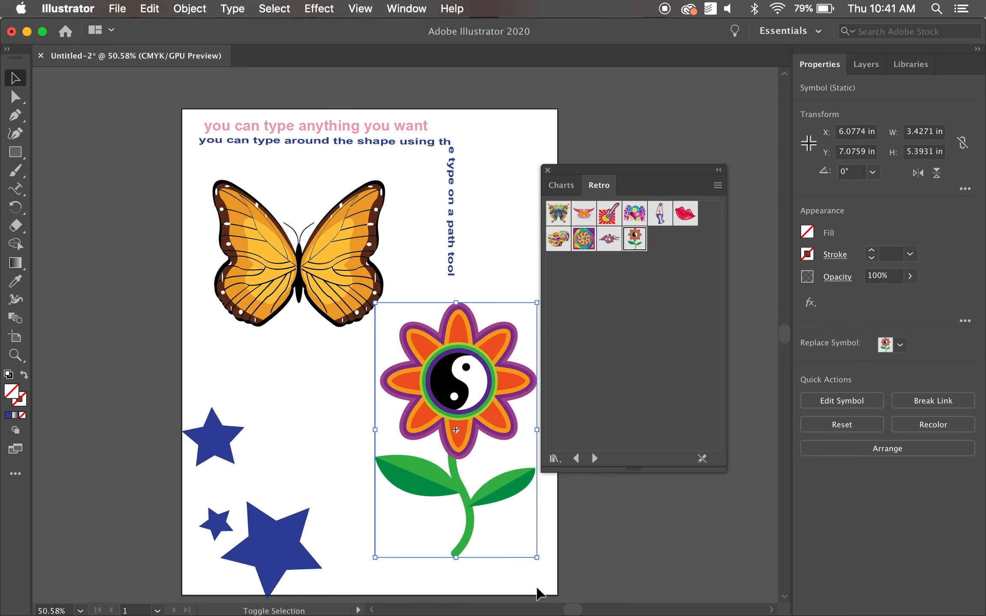
Step: Try stretching the flower out of proportion, first in height and again in width, and undo both stretches
drag(456, 303, 470, 114)
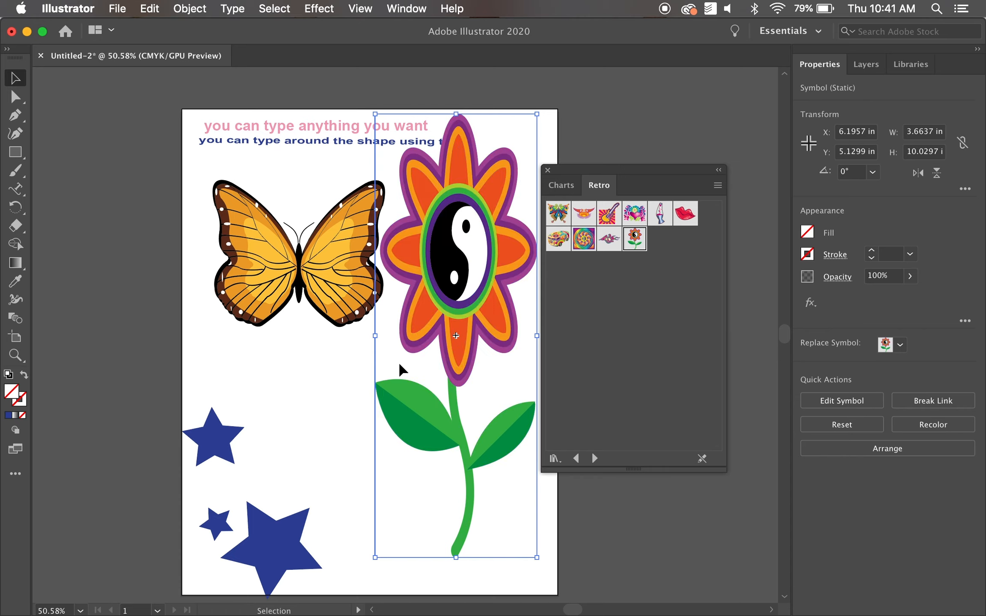
drag(380, 340, 121, 340)
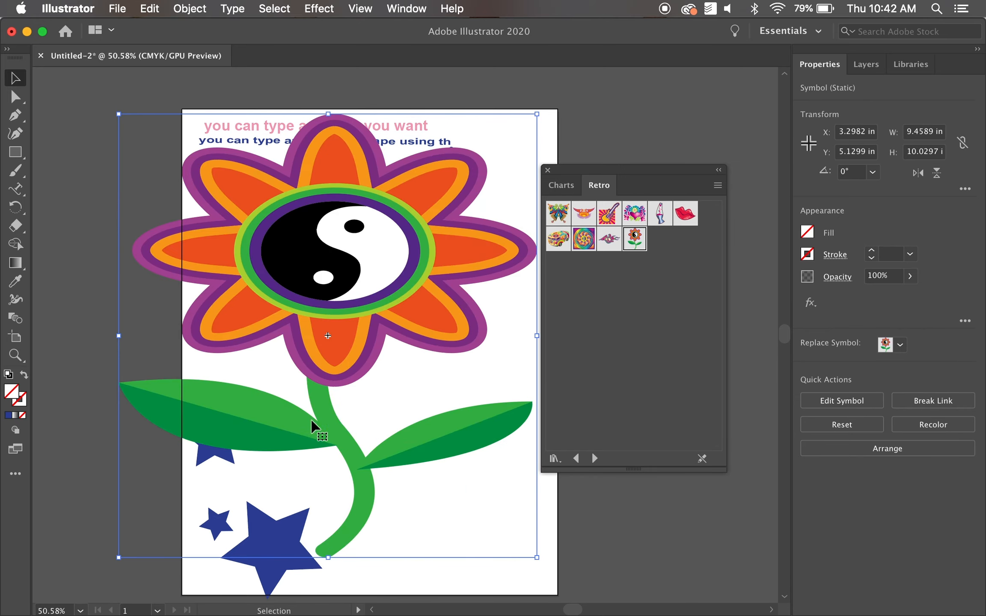
key(super+z)
key(super+z)
Step: Scale the flower down proportionally towards the artboard's lower-right corner and deselect it
drag(375, 302, 414, 363)
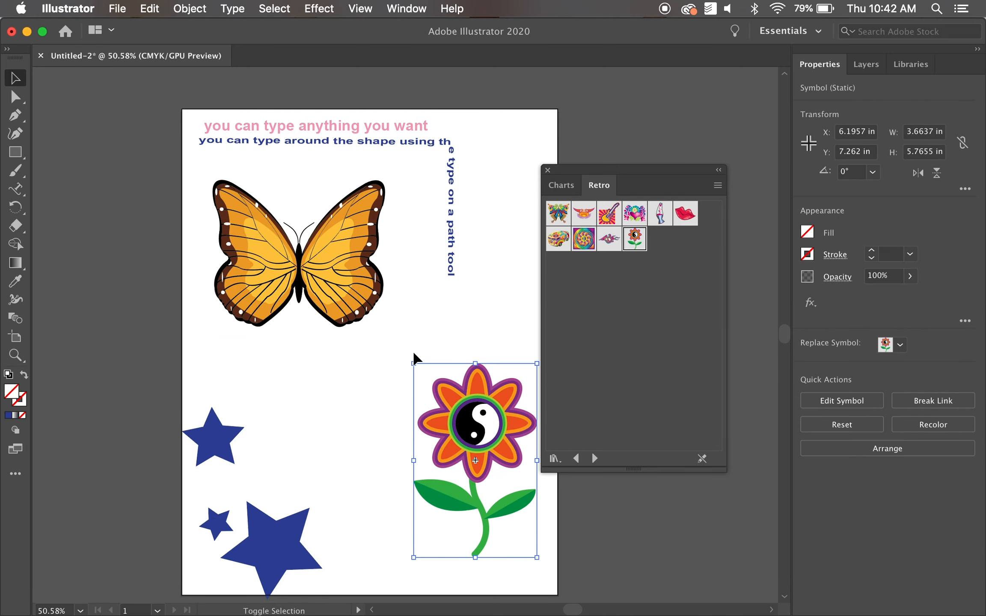
click(488, 319)
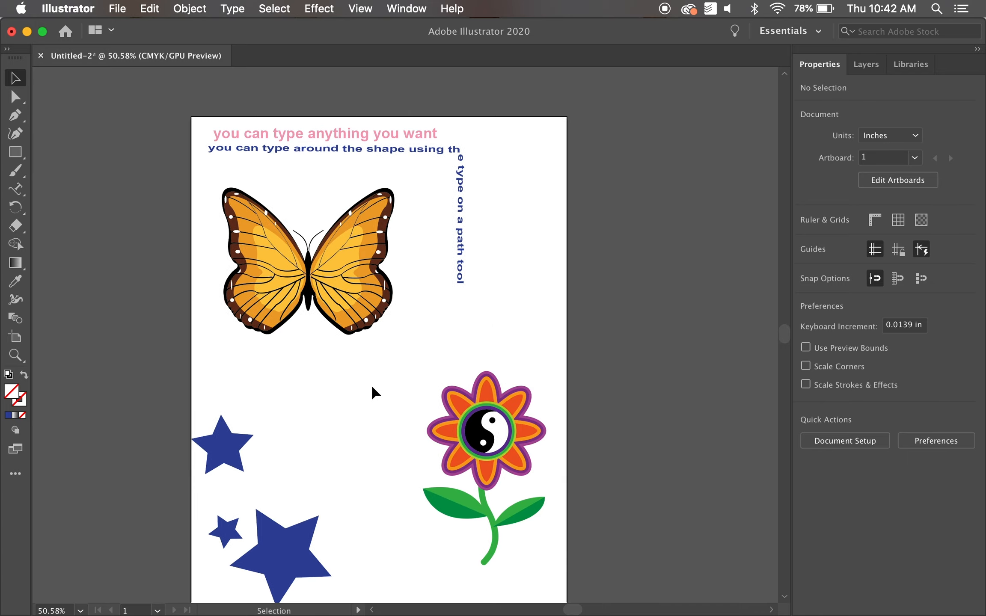
Step: Draw a closed rectangular path of about 1.11 by 0.8 inches with the Pen tool in the blank area below the butterfly
click(18, 121)
scroll(355, 381, up, 5)
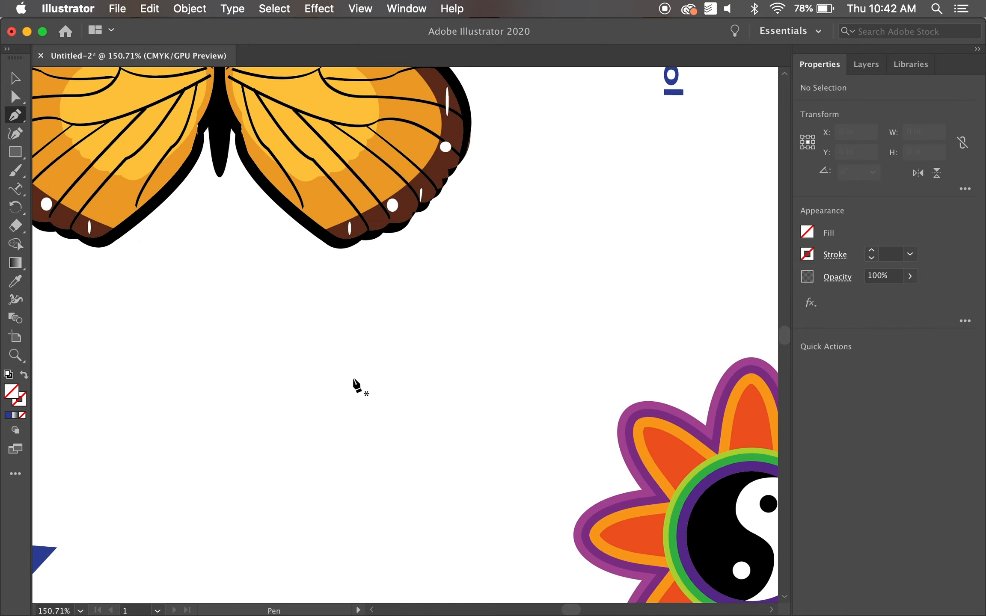
scroll(355, 381, up, 4)
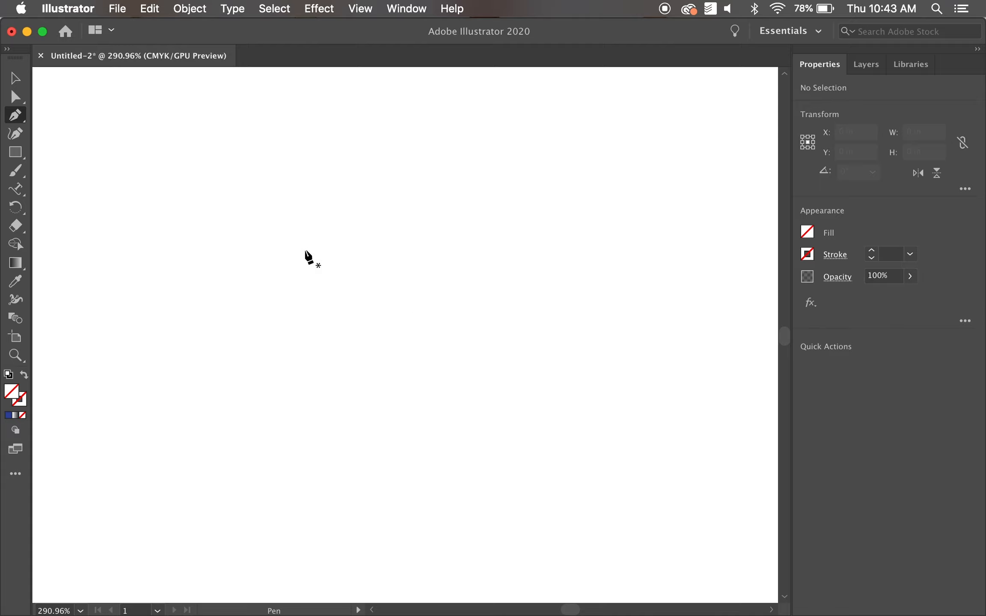
click(251, 193)
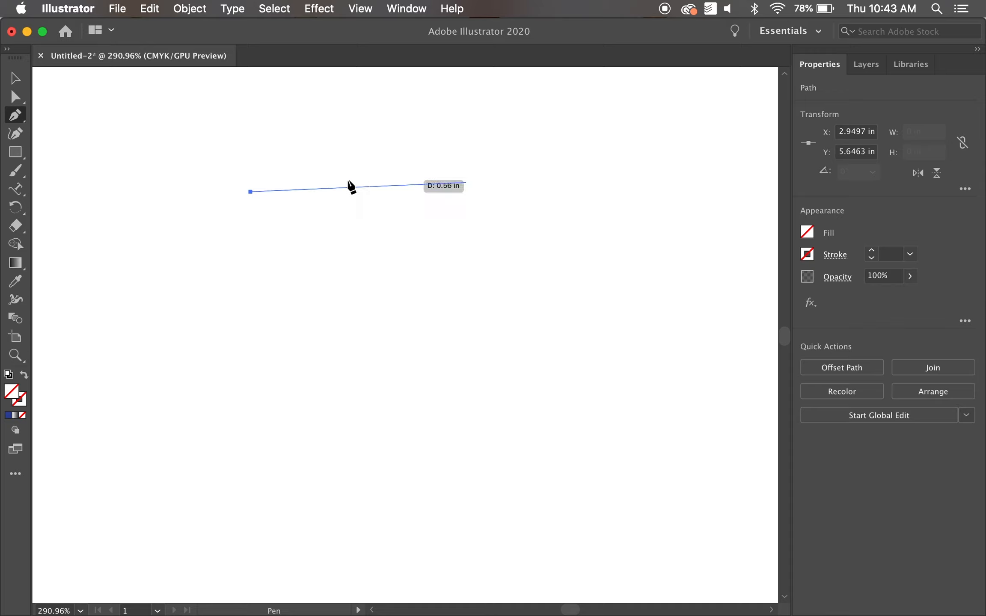
click(532, 192)
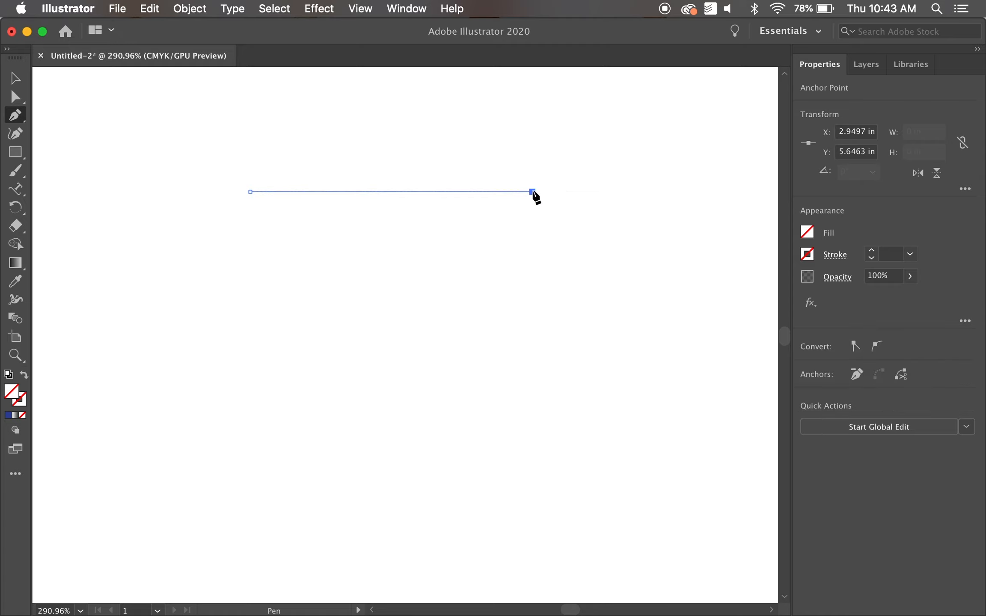
click(532, 396)
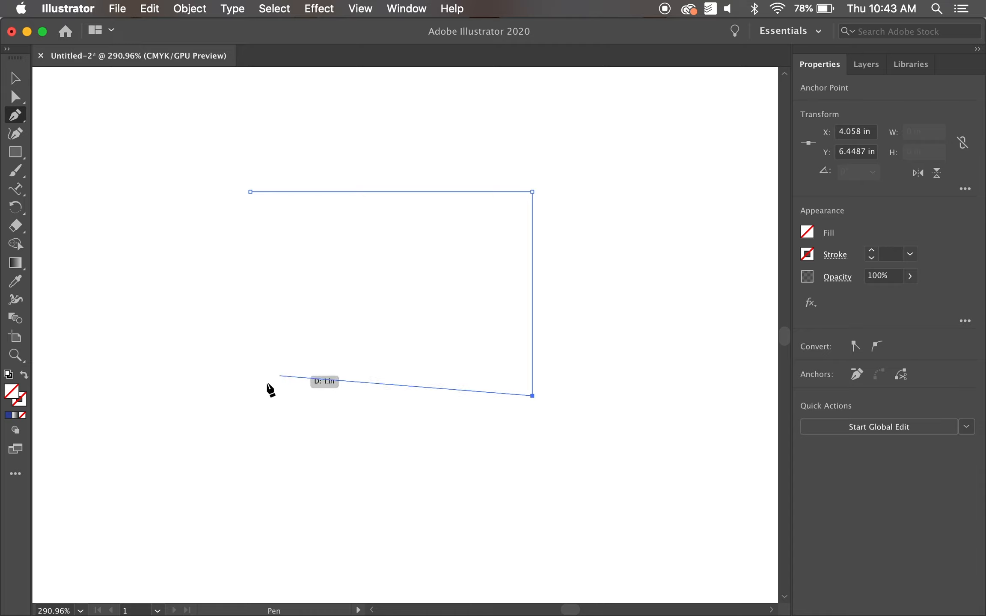
click(251, 396)
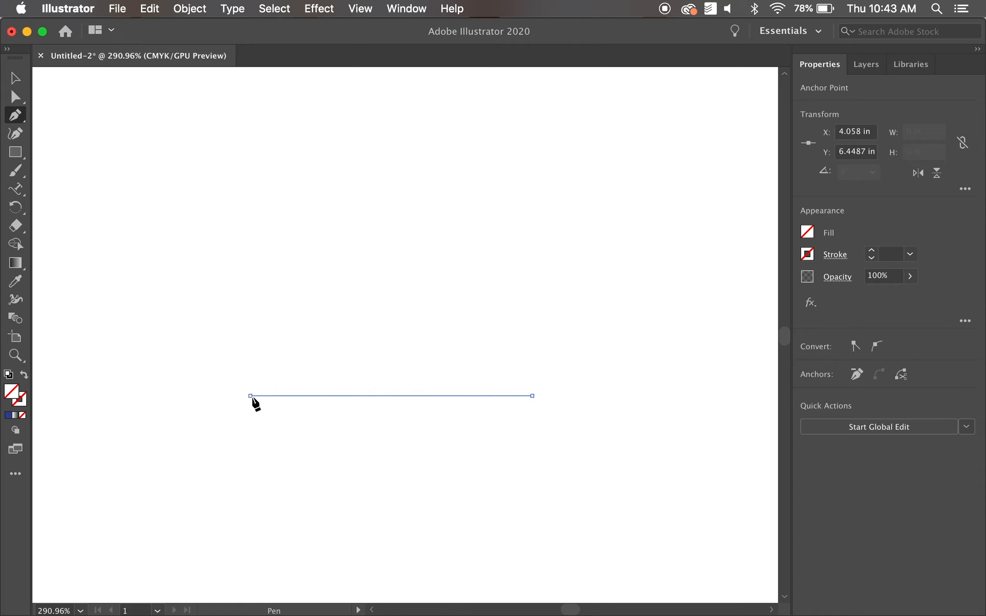
click(251, 192)
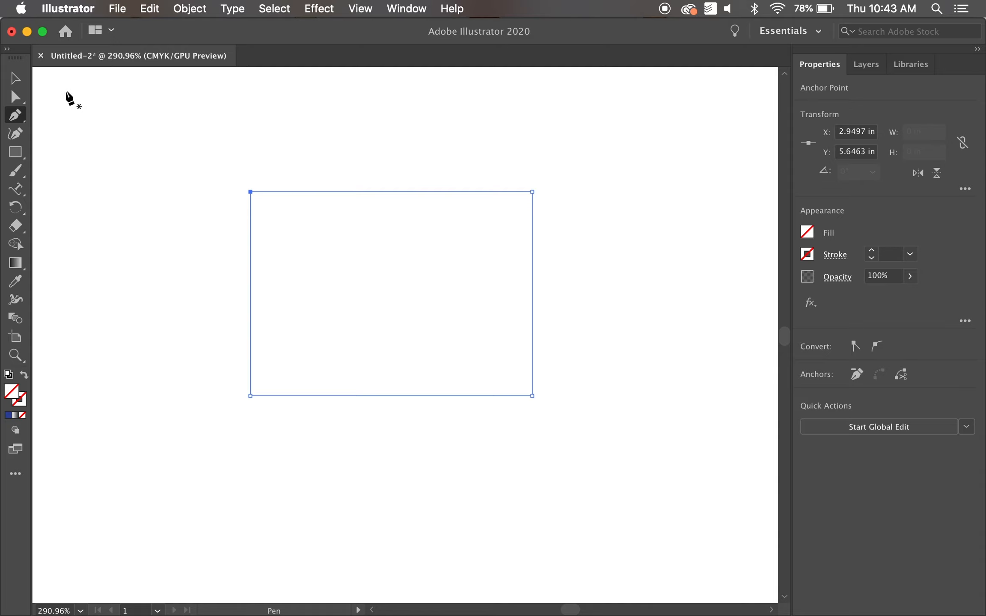
Step: Select the new rectangular path, give it a 3 pt grey stroke, and deselect it
click(16, 81)
click(435, 345)
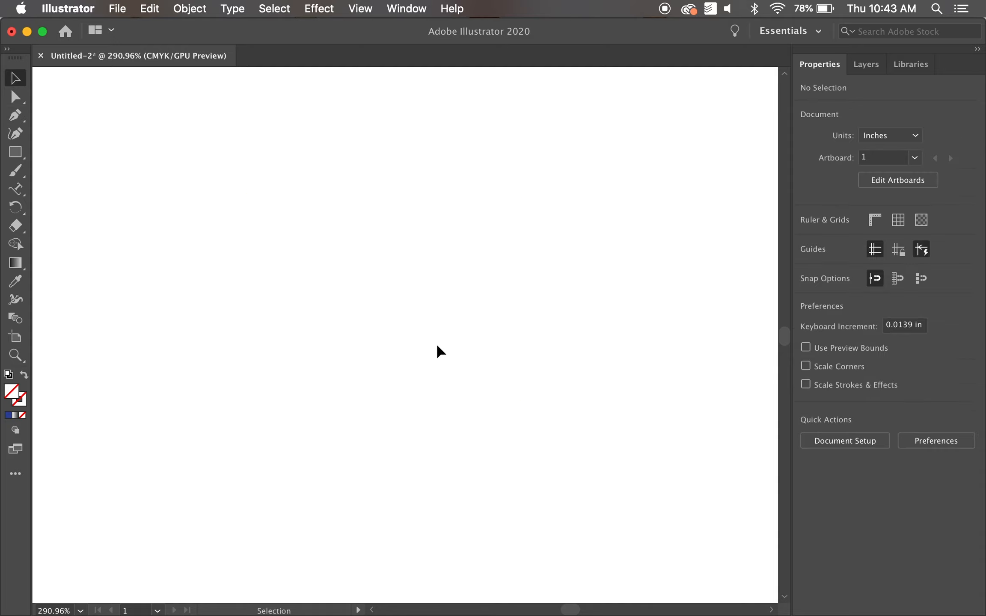
click(488, 396)
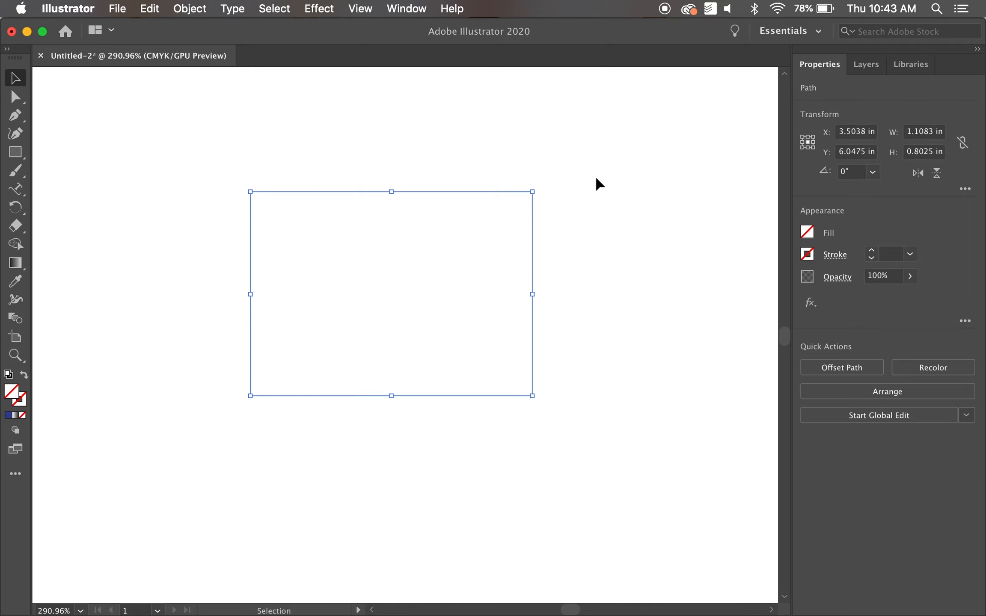
click(873, 252)
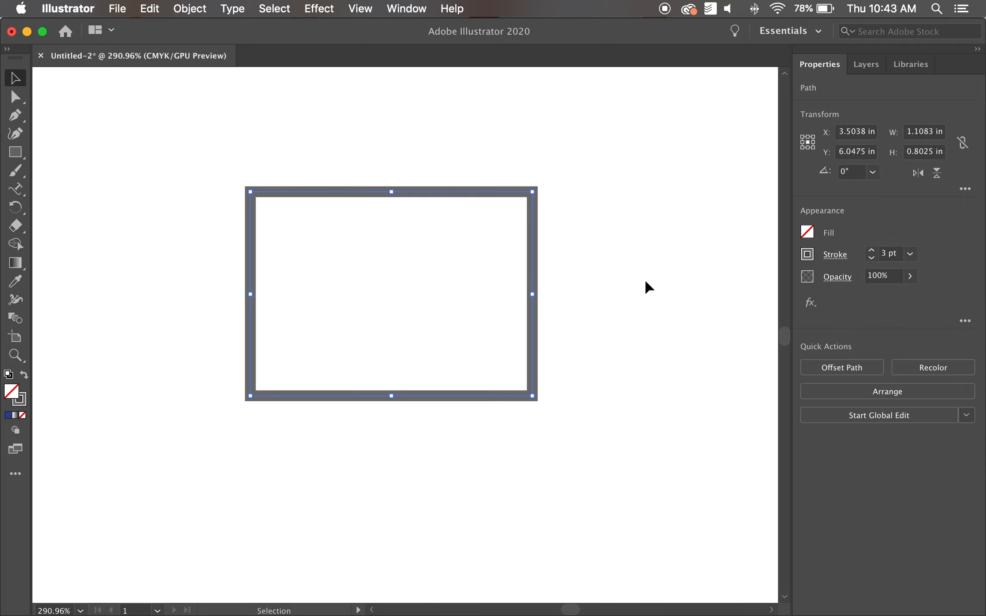
click(456, 248)
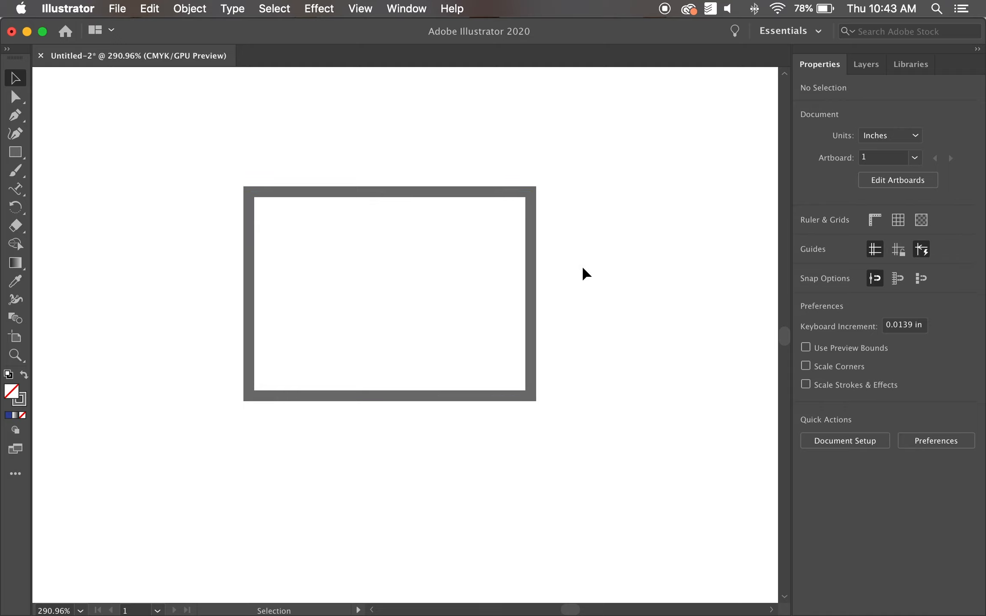
Step: Draw an upward-arching curved segment about 0.64 inches across with the Pen tool in the blank area between the rectangle and the flower
scroll(585, 274, right, 5)
scroll(586, 274, up, 2)
scroll(585, 274, up, 2)
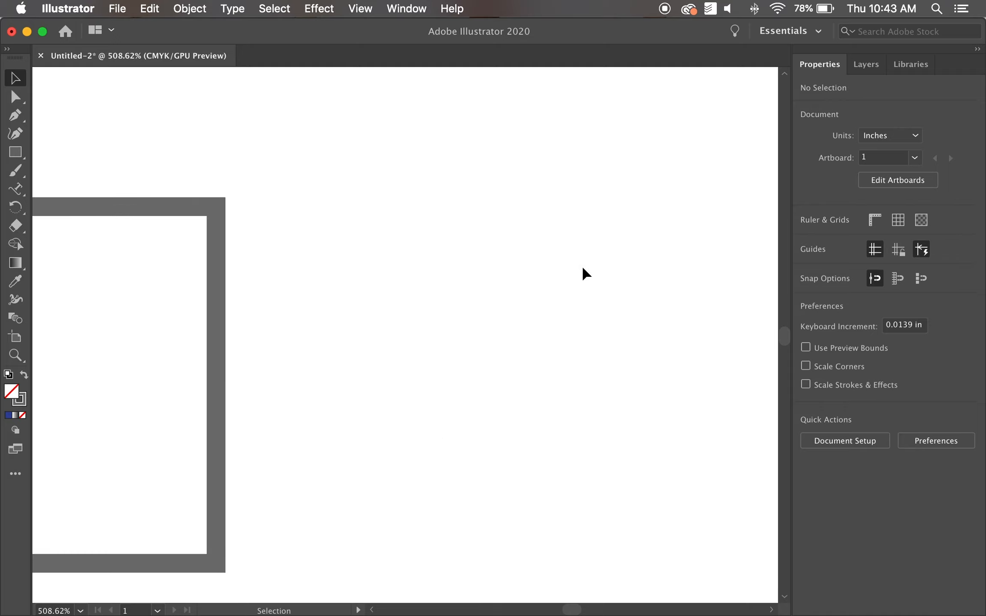
click(22, 113)
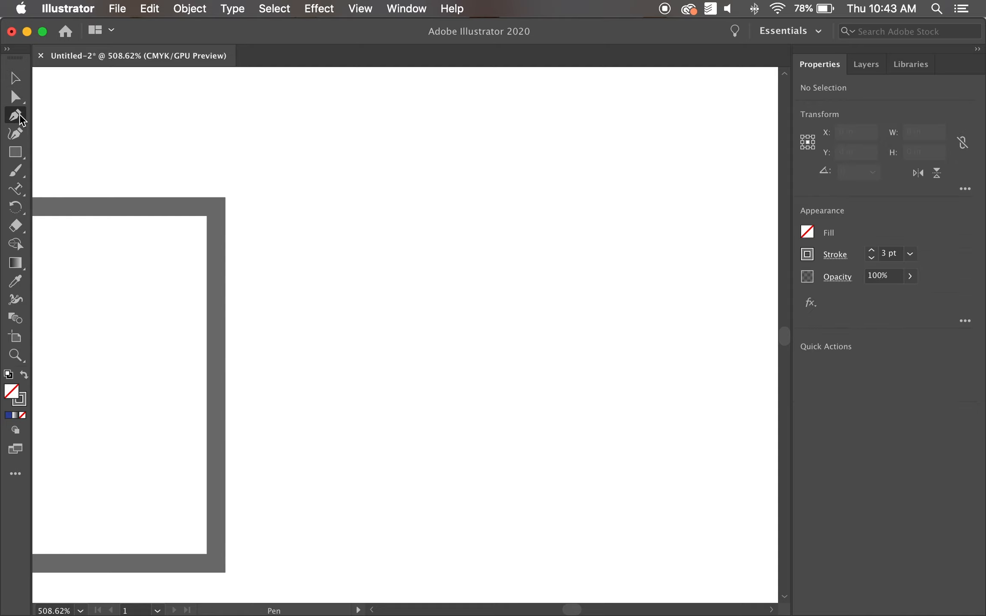
click(396, 301)
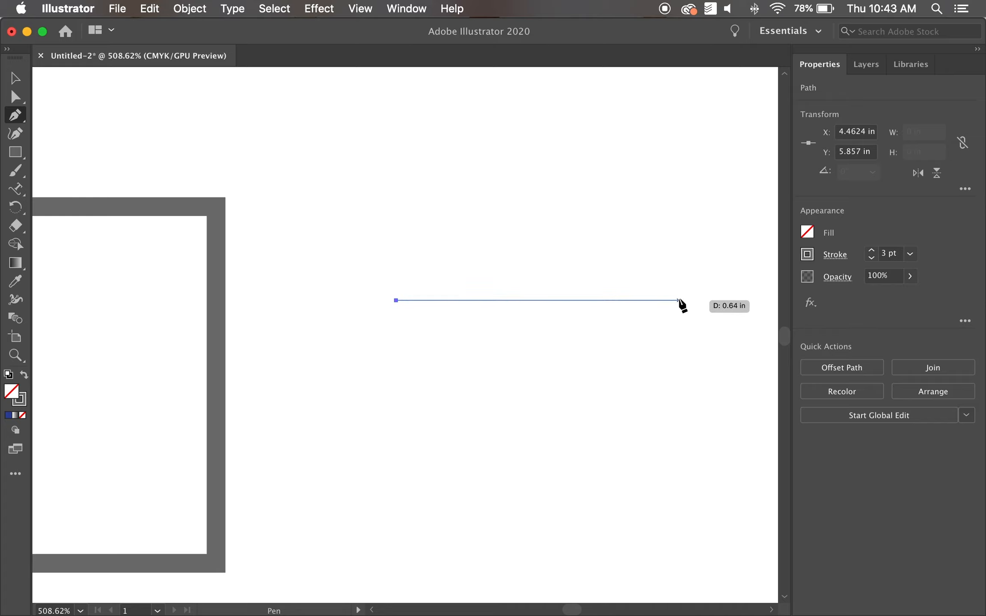
click(679, 300)
mouse_move(679, 301)
mouse_down()
mouse_move(668, 385)
mouse_move(786, 451)
mouse_move(710, 475)
mouse_move(732, 454)
mouse_move(795, 488)
mouse_move(636, 374)
mouse_move(661, 372)
mouse_move(519, 400)
mouse_move(383, 410)
mouse_move(297, 402)
mouse_move(240, 376)
mouse_move(226, 339)
mouse_move(510, 363)
mouse_move(511, 390)
mouse_move(523, 378)
mouse_move(546, 387)
mouse_up()
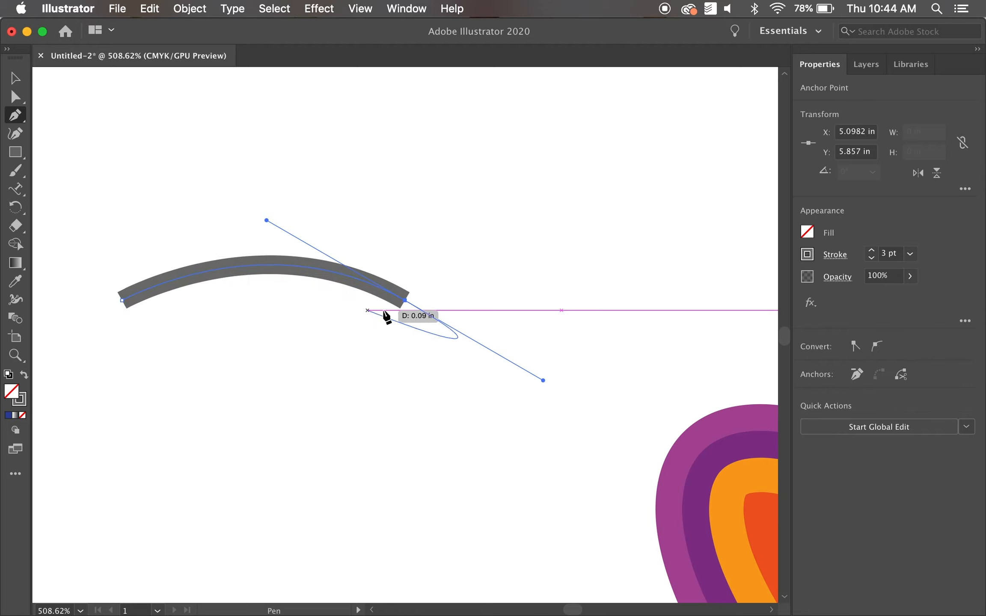
Step: Remove the outgoing direction handle from the curve's end point and set the path's stroke to 1 pt
click(405, 300)
scroll(539, 329, down, 4)
scroll(539, 330, left, 2)
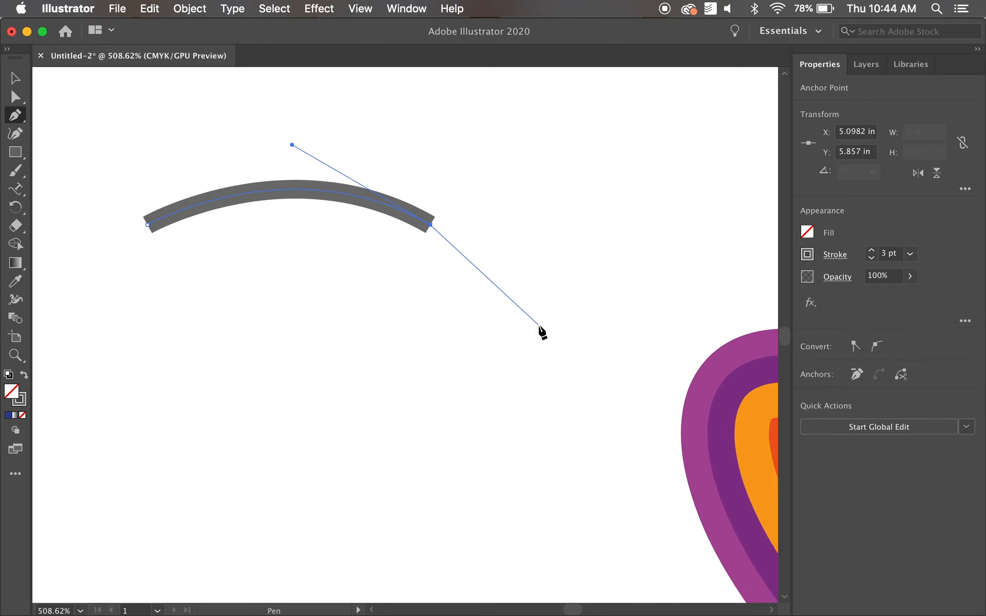
scroll(539, 326, left, 3)
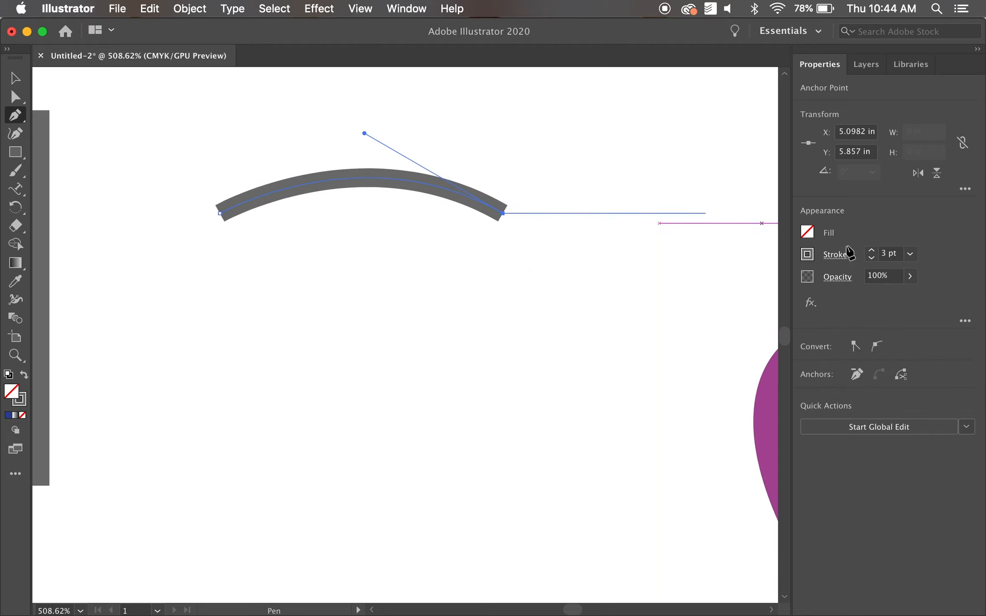
click(873, 257)
click(873, 257)
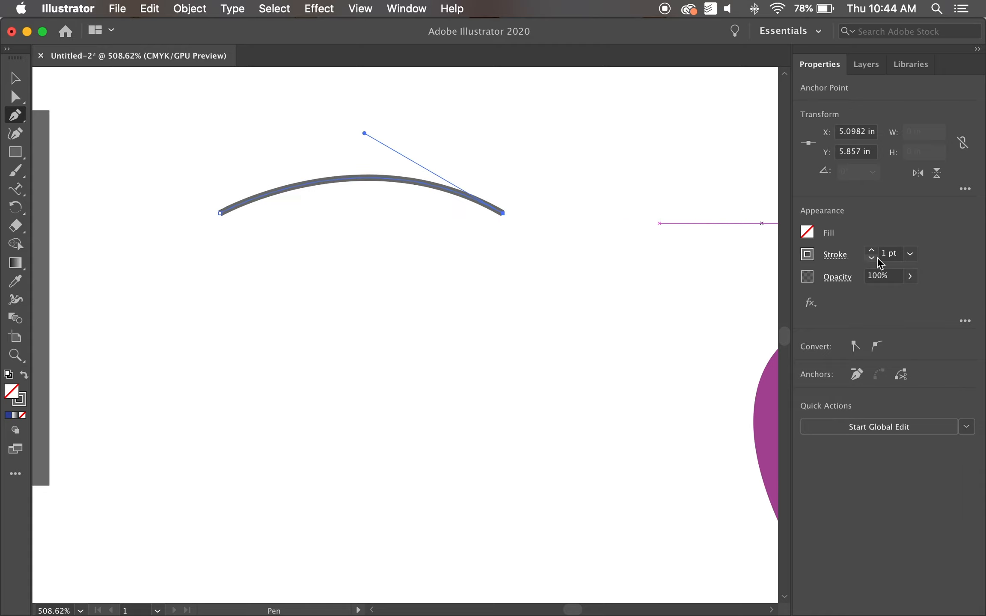
click(873, 257)
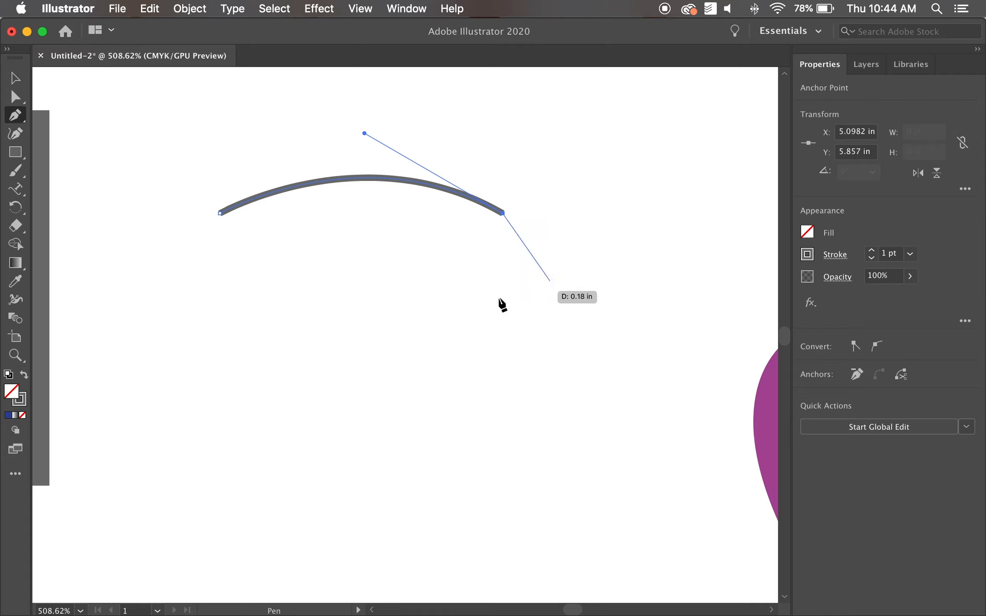
Step: Continue the path with an outward-bulging curve to a point about 0.48 inches straight below, and end it as an open path
drag(500, 220, 503, 429)
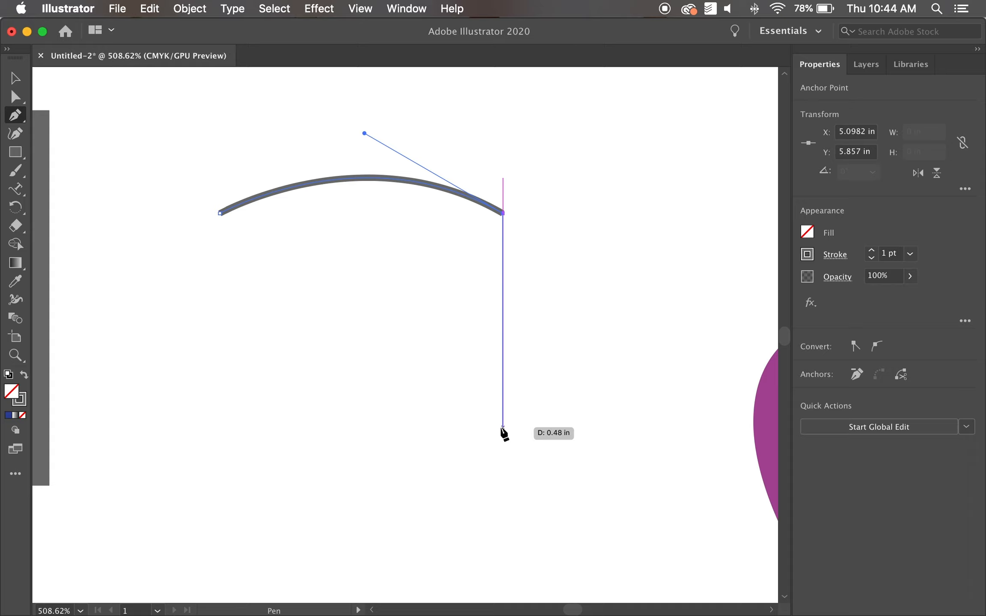
drag(503, 427, 367, 539)
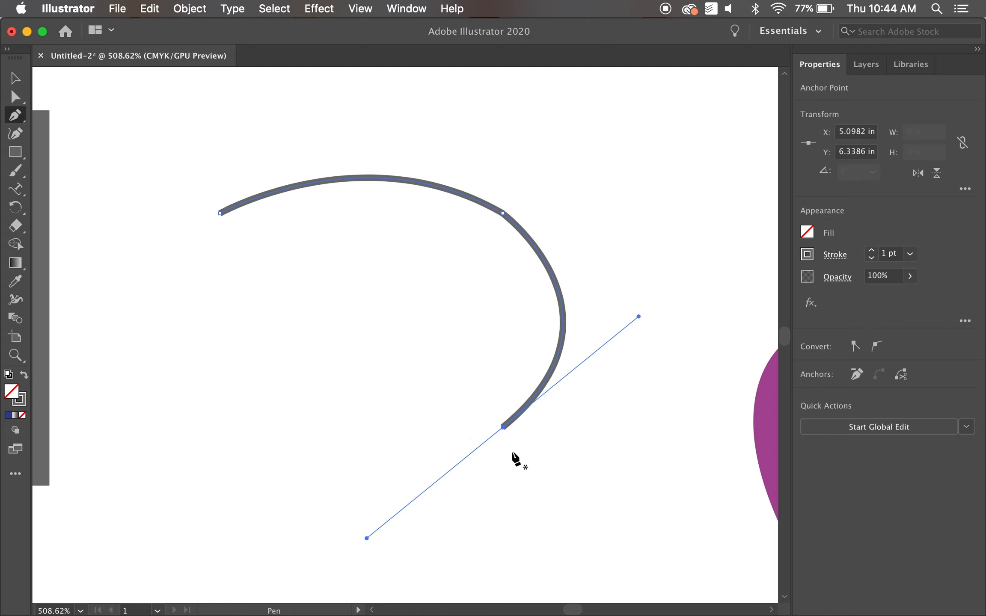
key(Escape)
scroll(515, 215, down, 4)
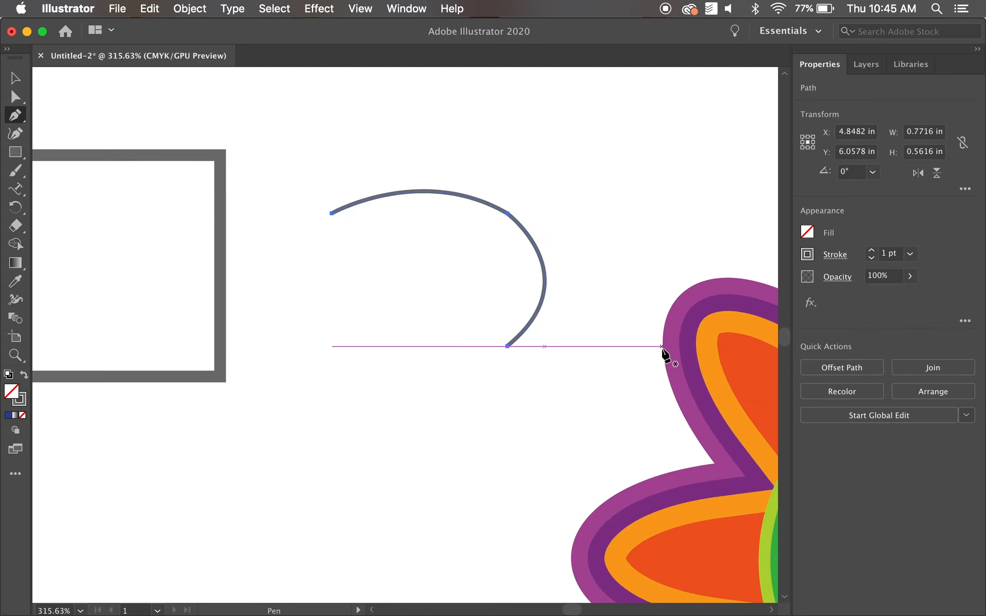
scroll(665, 353, right, 5)
scroll(665, 352, down, 1)
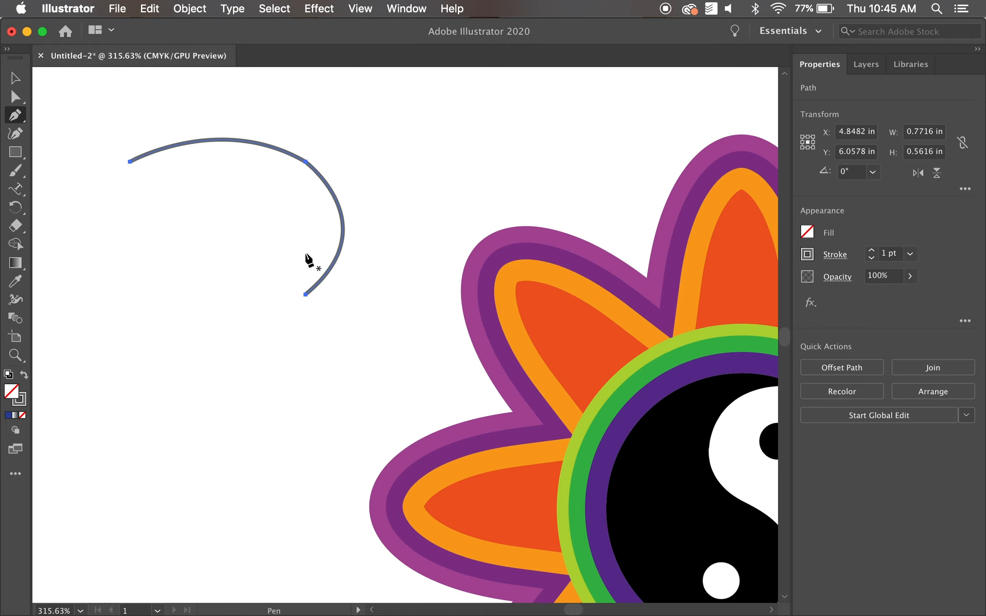
Step: Select only the upper-right anchor point of the rectangular path and move it outward to about X 4.27, Y 5.45 inches
click(16, 102)
click(566, 304)
scroll(388, 268, left, 5)
scroll(387, 268, up, 1)
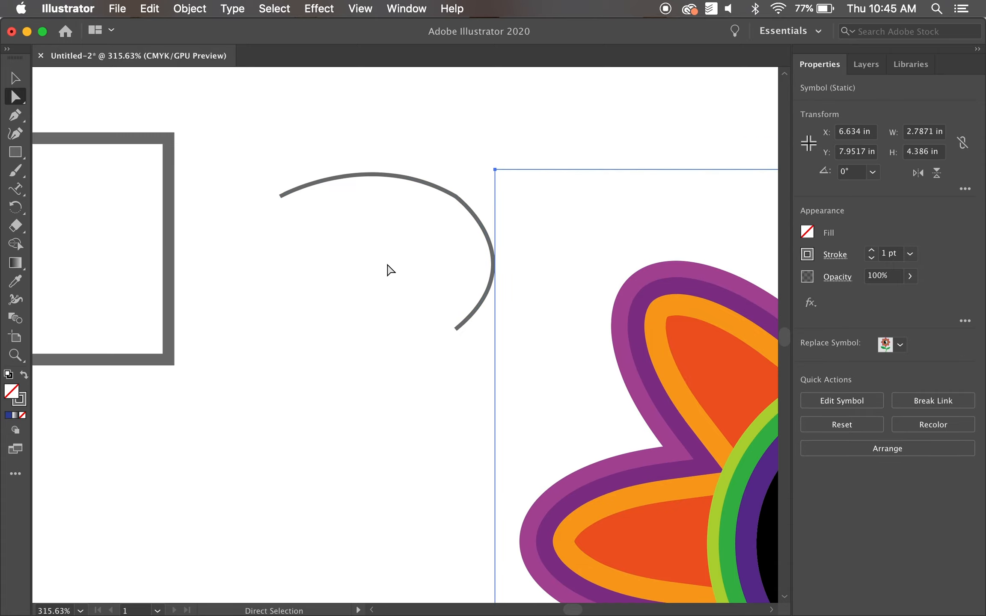
scroll(387, 269, left, 10)
scroll(387, 269, up, 4)
click(359, 227)
click(361, 220)
scroll(398, 263, left, 8)
scroll(398, 263, up, 2)
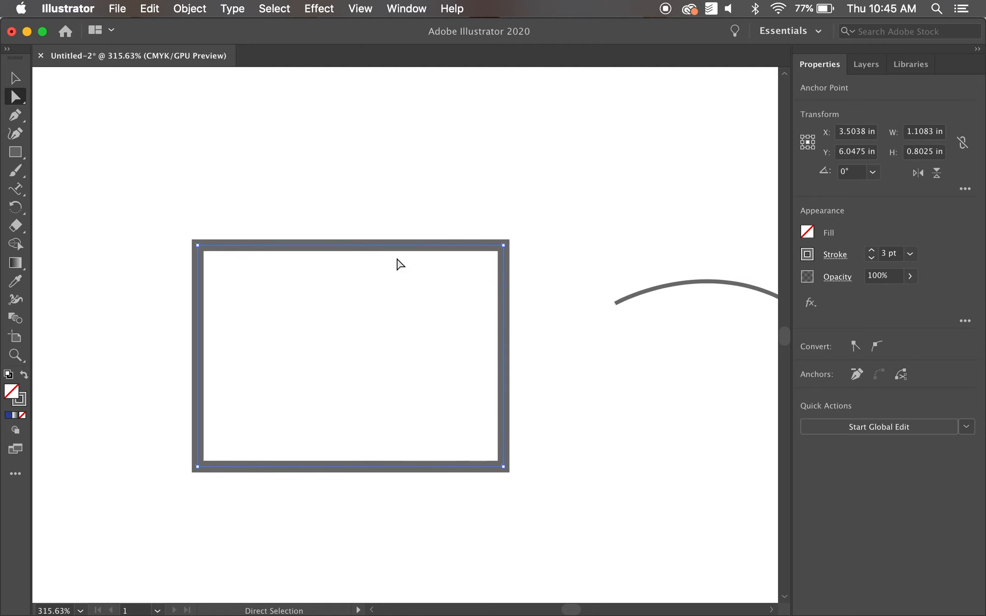
scroll(398, 263, left, 4)
scroll(398, 262, down, 1)
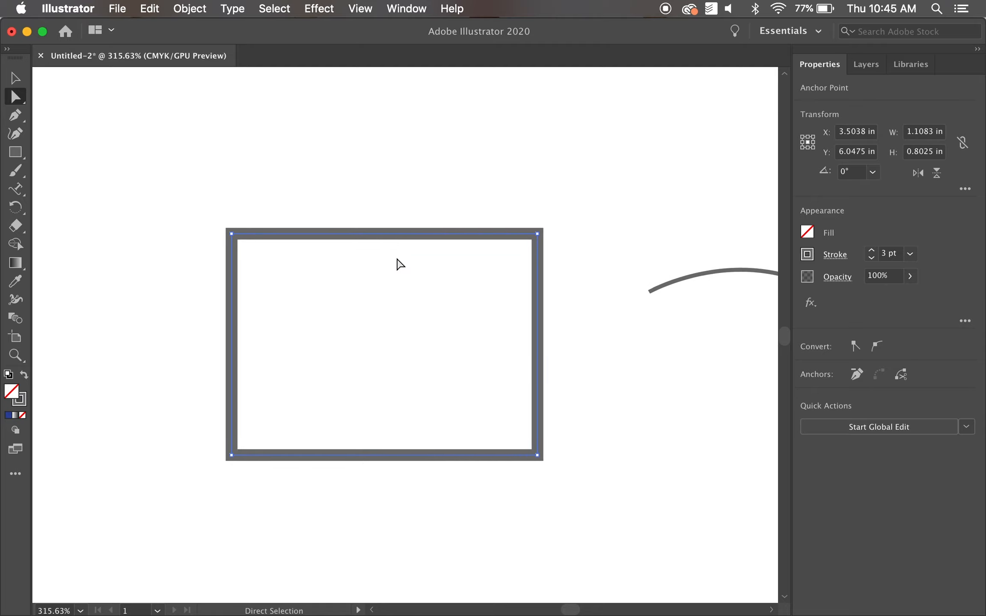
click(540, 235)
drag(539, 235, 596, 180)
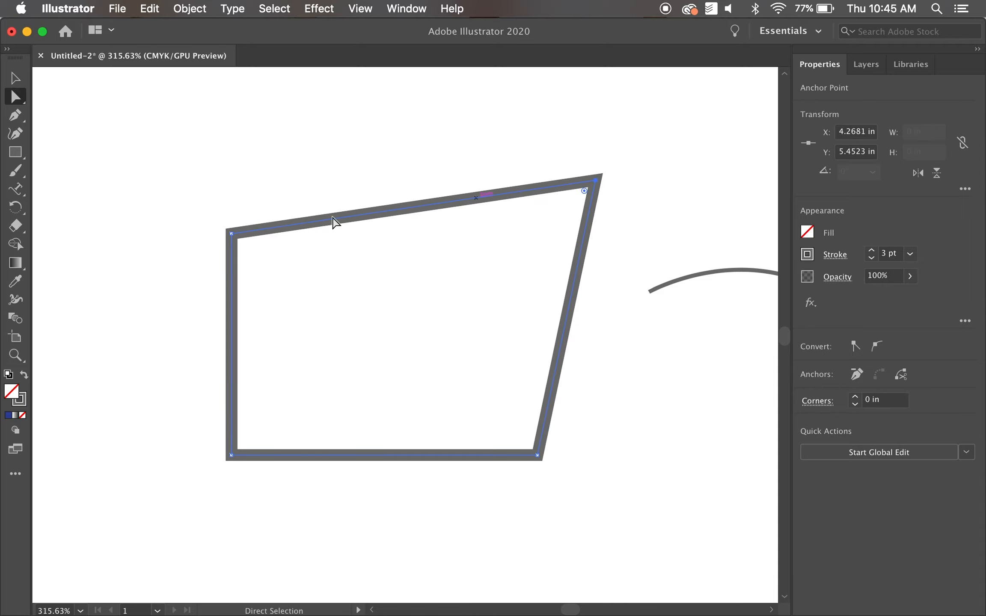
Step: Round the displaced corner broadly, and move the path's lower-right and upper-left anchor points inward
drag(585, 192, 480, 324)
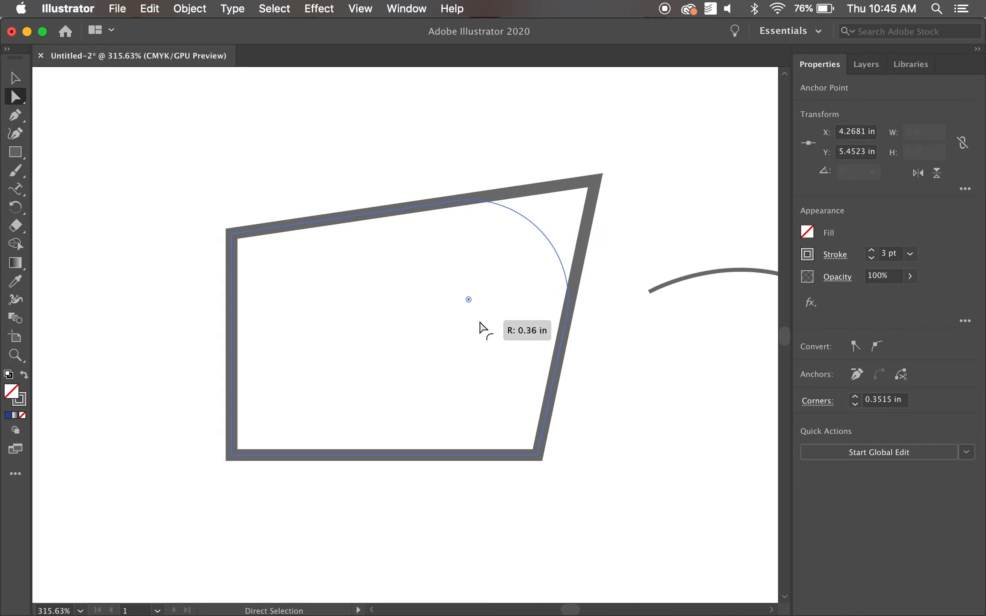
click(626, 359)
drag(528, 456, 437, 457)
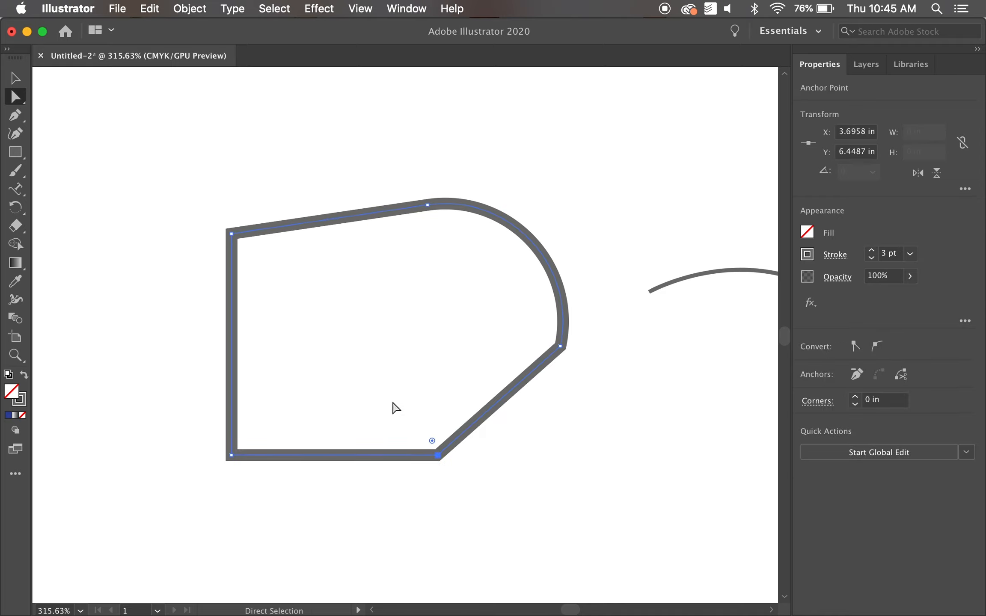
drag(232, 235, 428, 357)
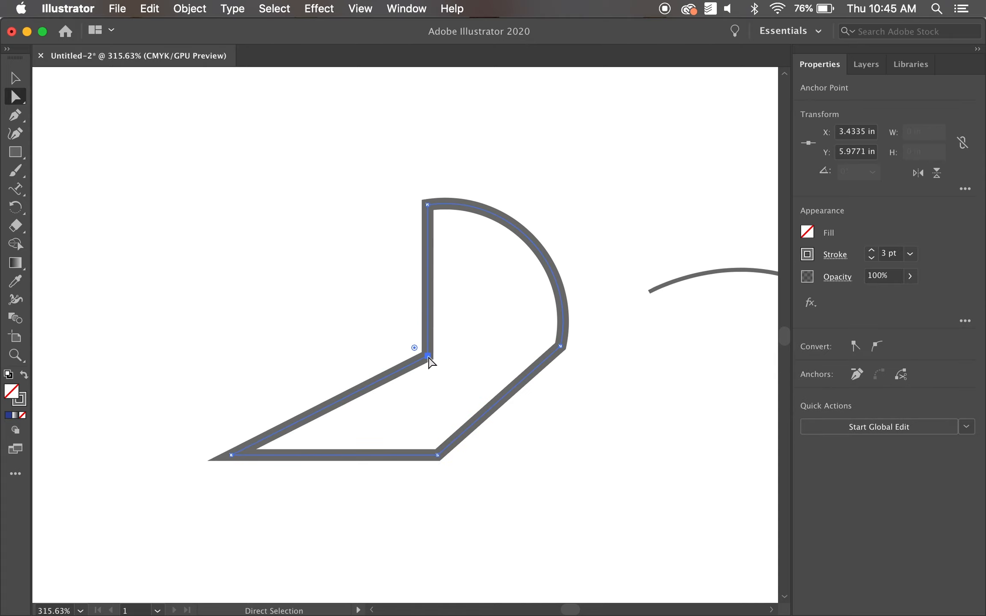
click(647, 417)
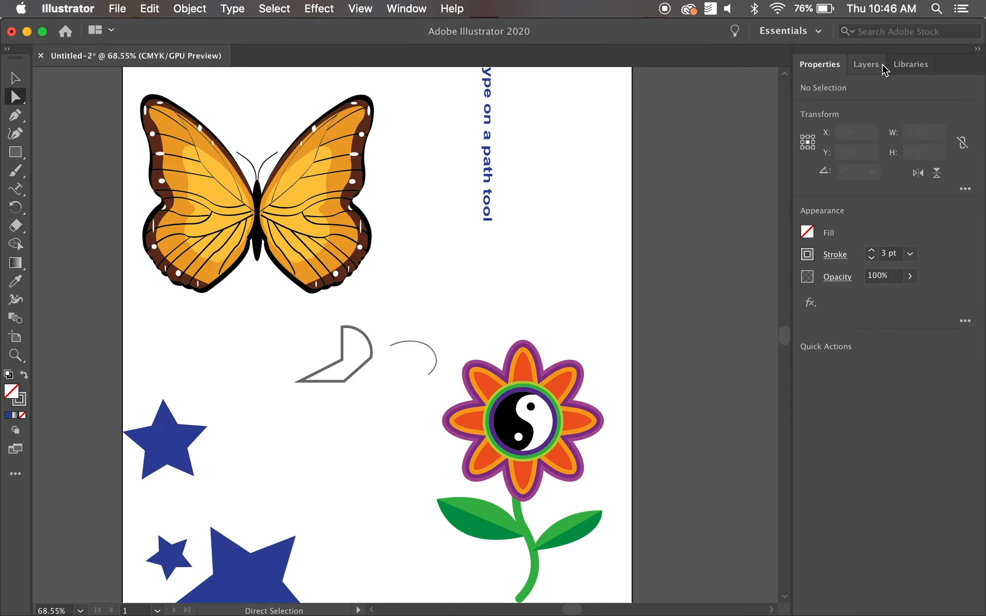
click(885, 68)
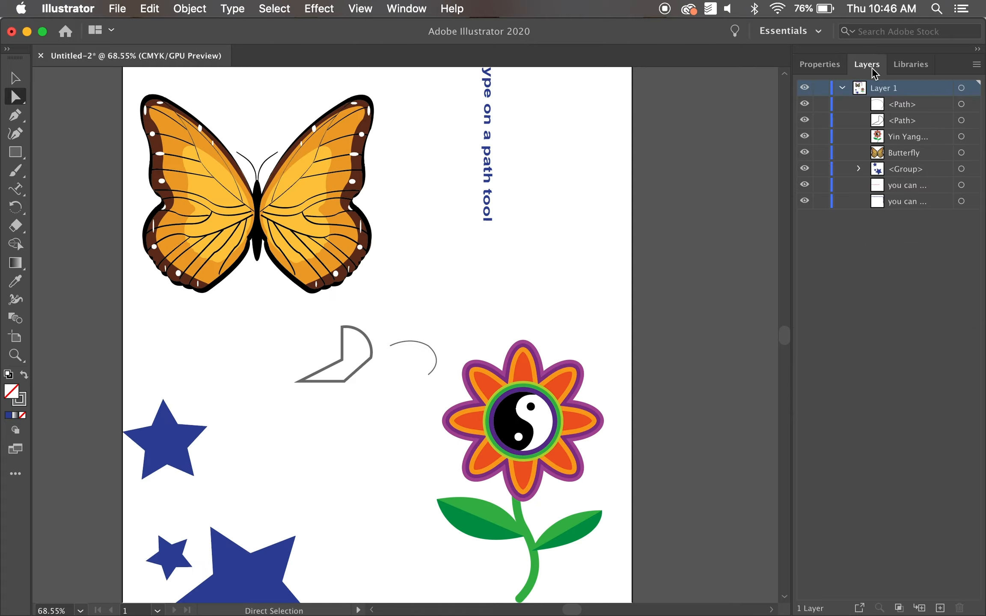
click(913, 70)
click(829, 68)
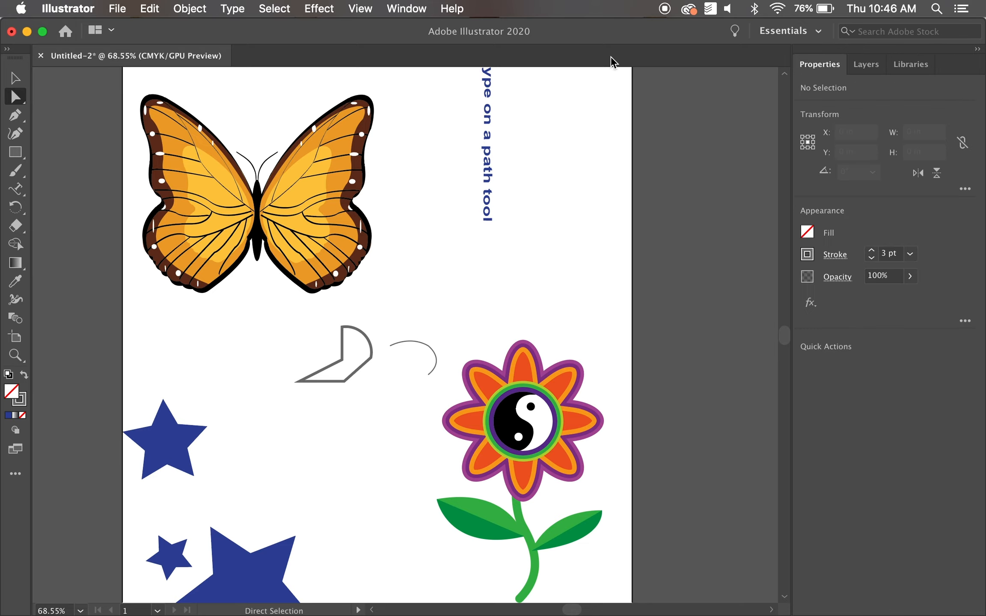
Step: Add a second letter-size portrait artboard beside the first and leave artboard editing
click(22, 336)
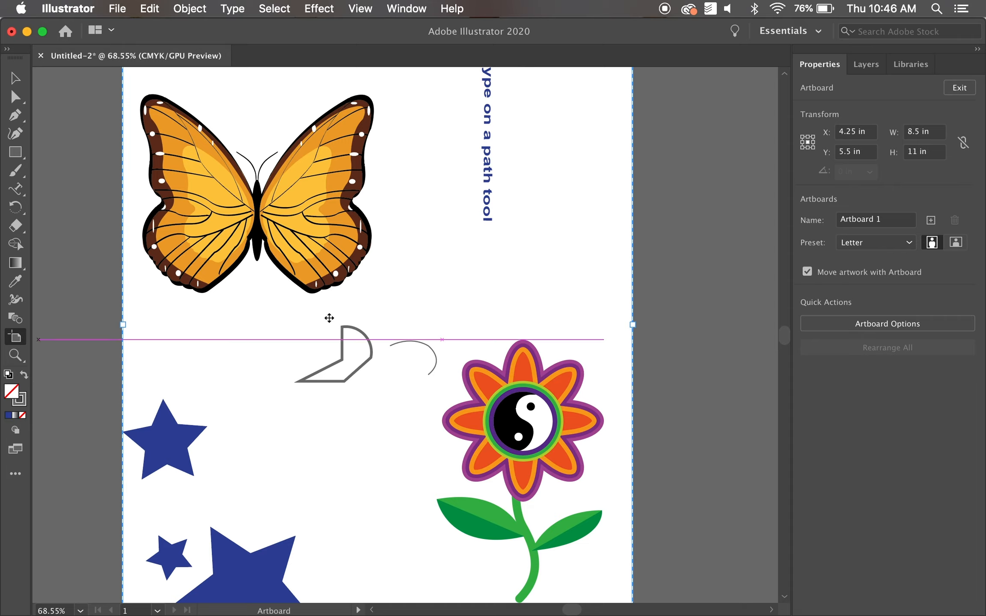
click(931, 220)
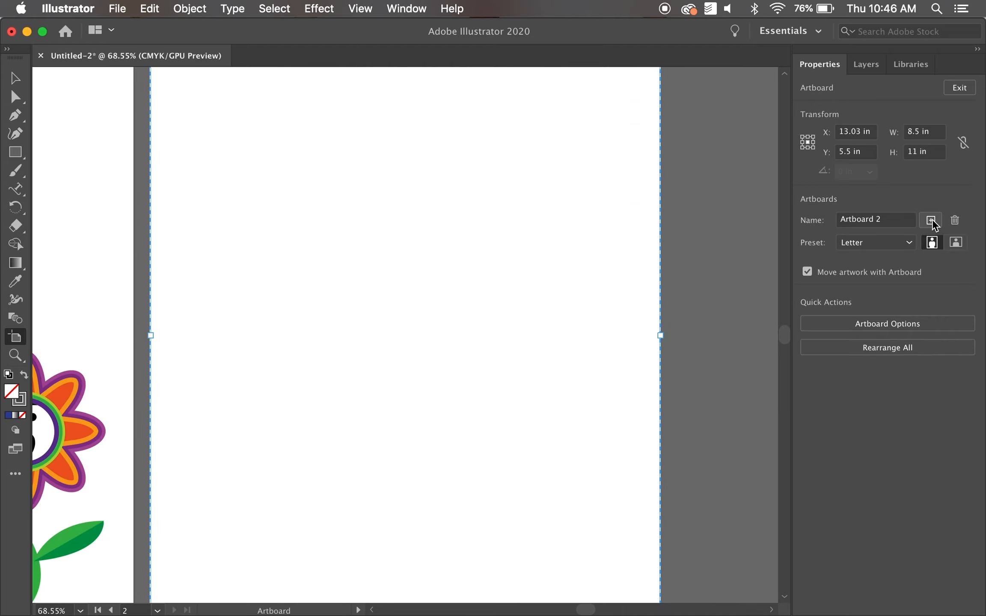
click(15, 78)
scroll(281, 132, up, 3)
scroll(281, 133, down, 3)
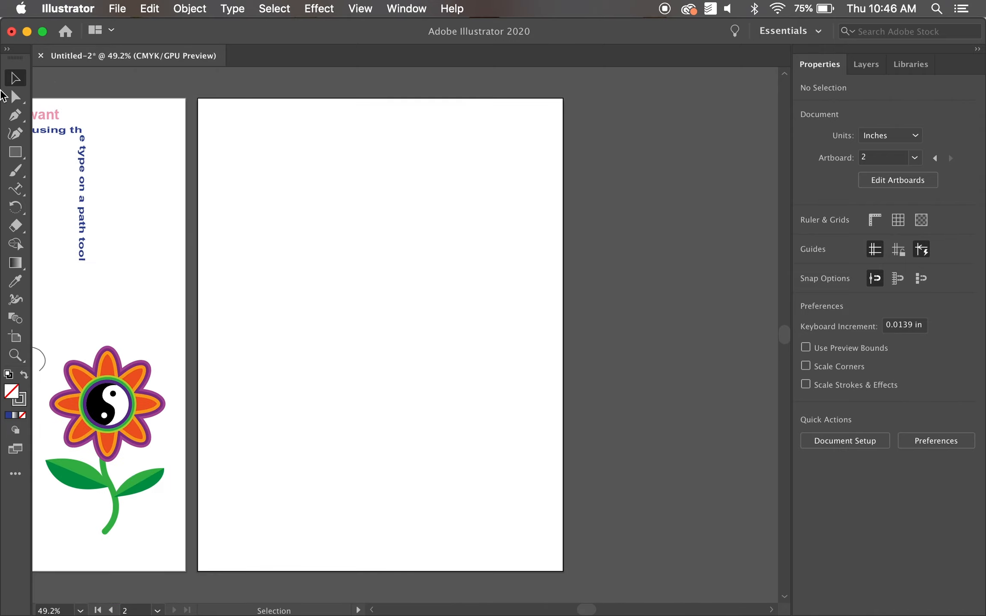
Step: Place the Blade-Stock-Art-Bowling JPG from the Desktop as a linked image, about 8.24 by 5.77 inches, on the second artboard
click(119, 9)
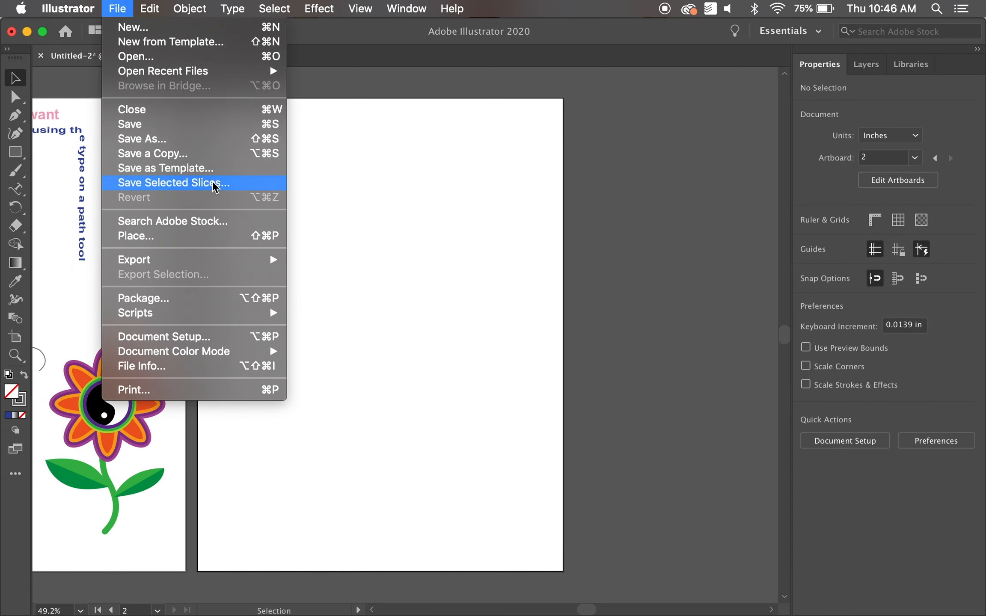
click(227, 237)
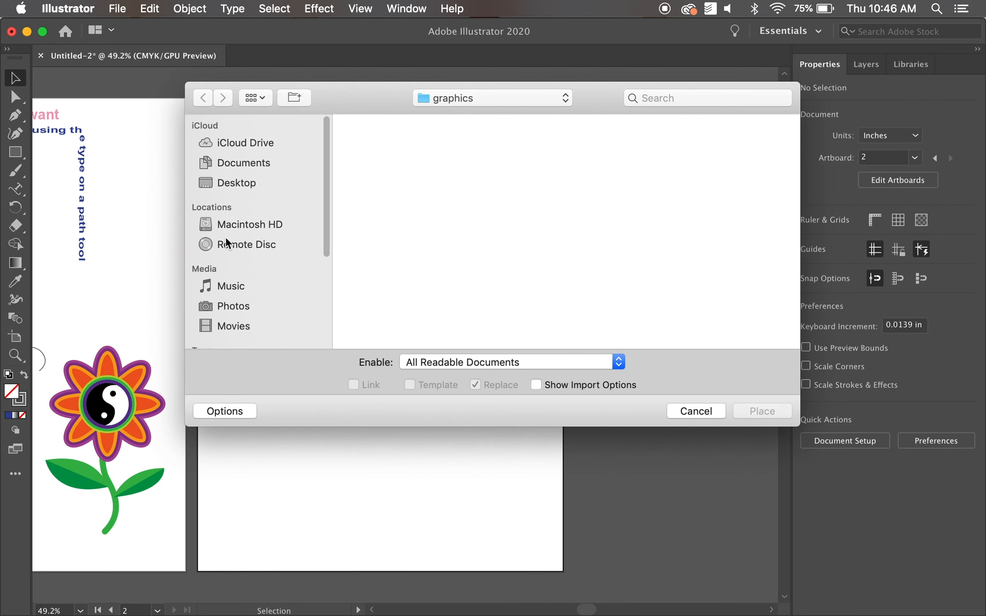
click(476, 233)
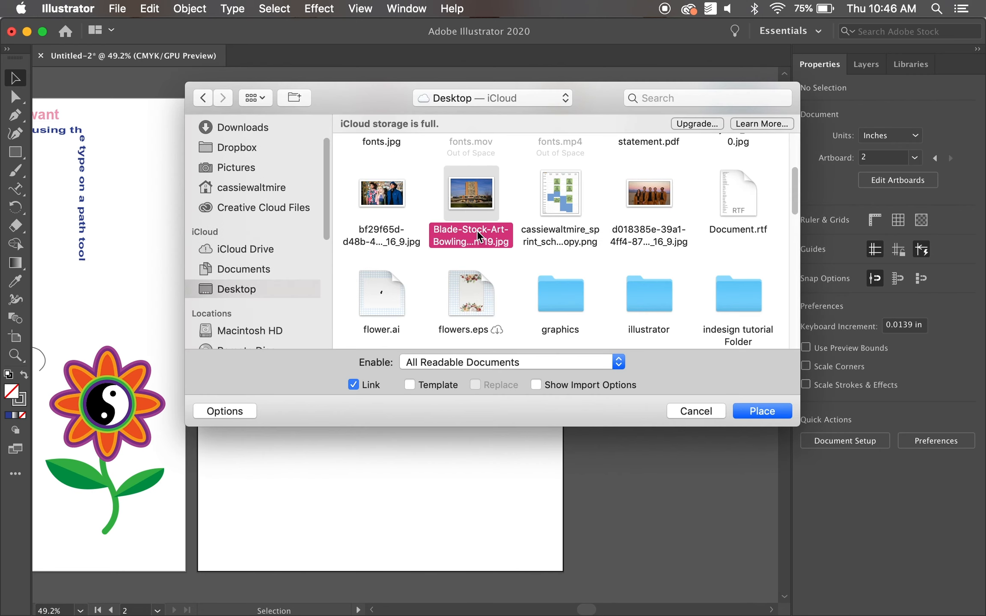
click(769, 412)
drag(206, 108, 568, 577)
scroll(476, 385, up, 5)
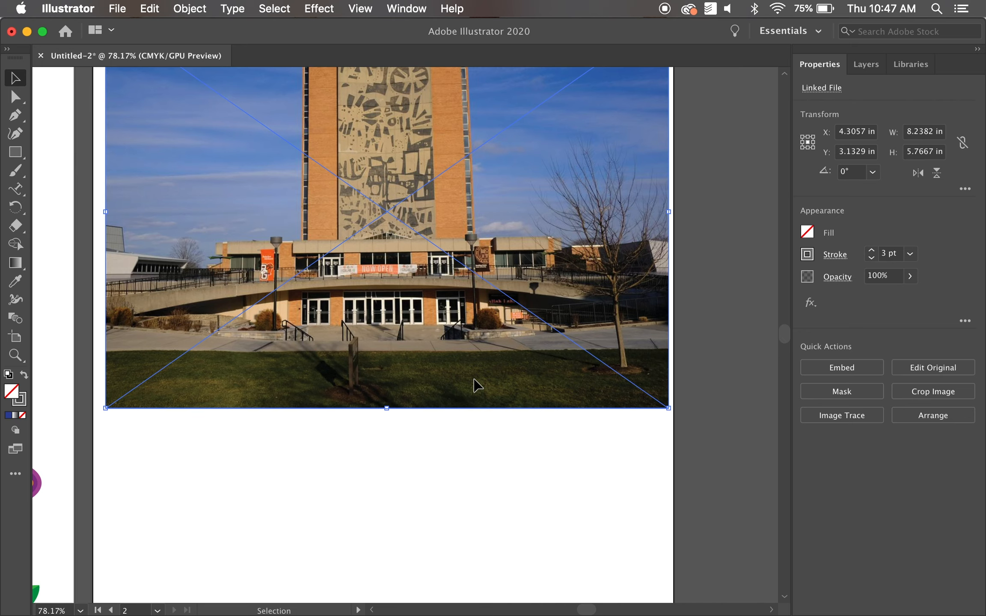
click(482, 454)
scroll(483, 454, up, 3)
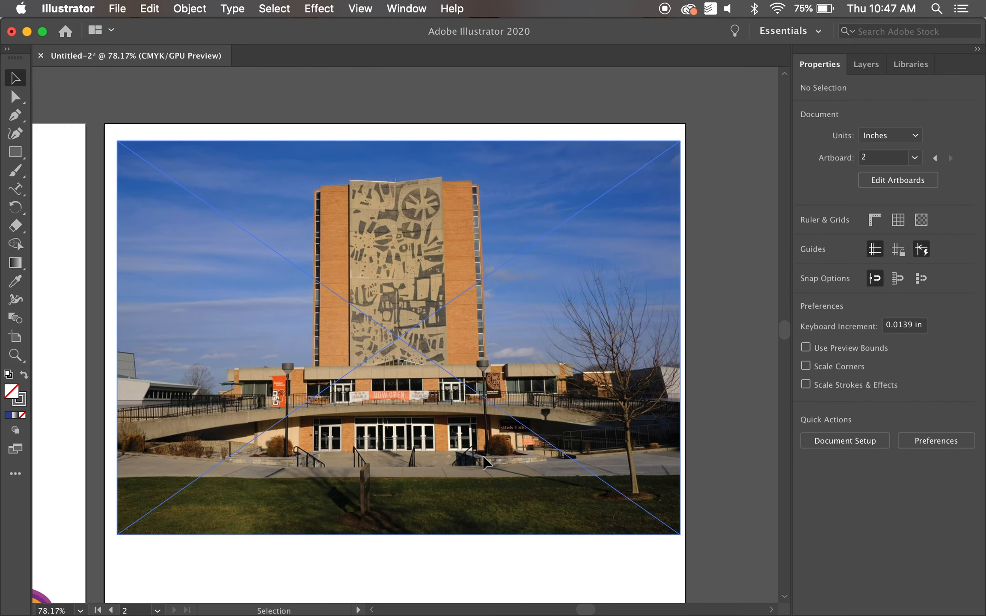
Step: Scale the placed photo proportionally down and back up, leaving it about 8.06 by 5.86 inches in the artboard's upper part
click(483, 460)
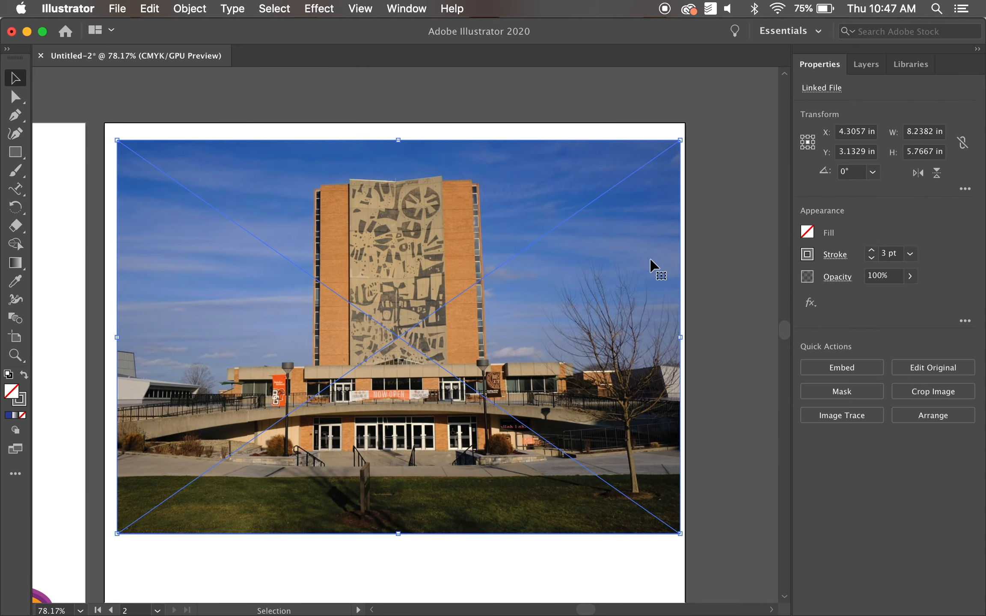
drag(681, 338, 458, 345)
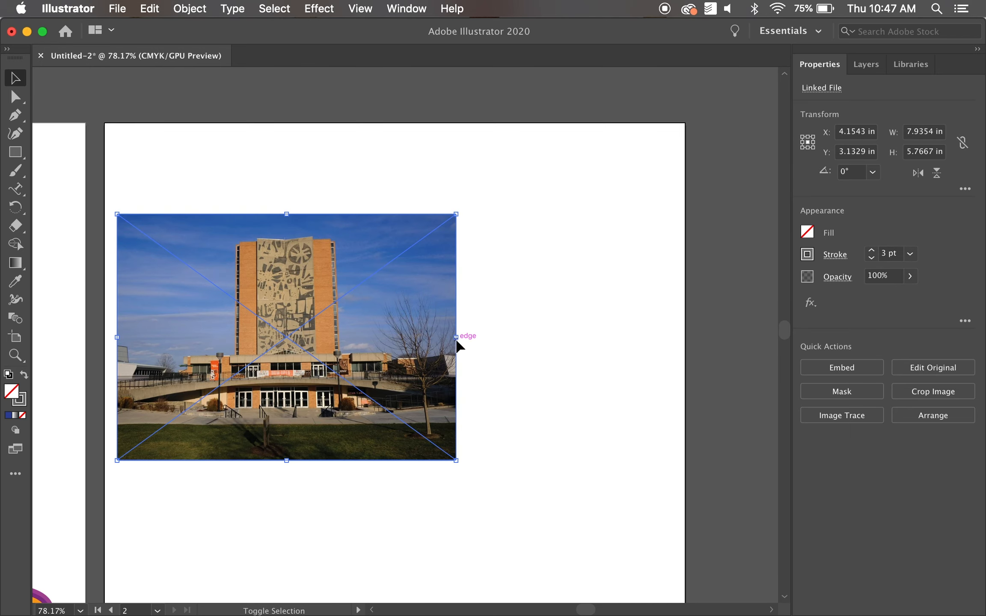
drag(356, 337, 451, 337)
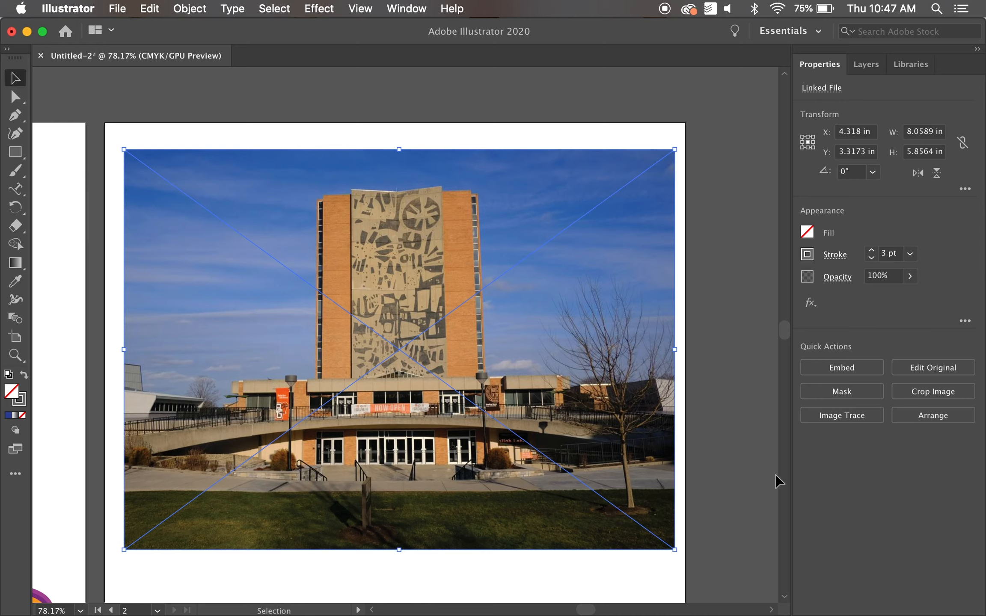
Step: Crop the placed photo to about 5.83 by 5.84 inches, accepting that a copy of the linked file gets embedded
click(927, 397)
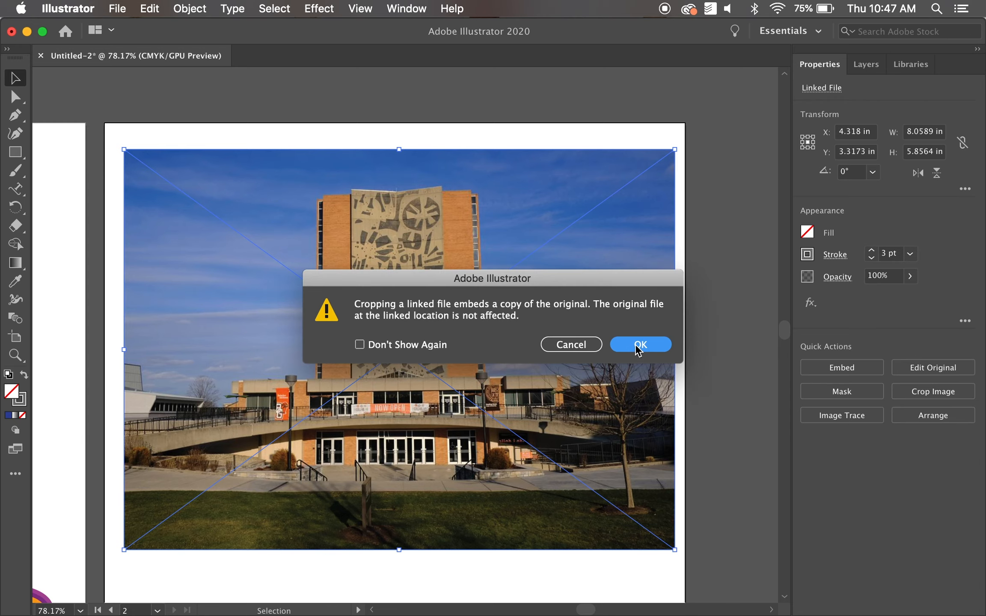
click(638, 348)
drag(469, 345, 539, 346)
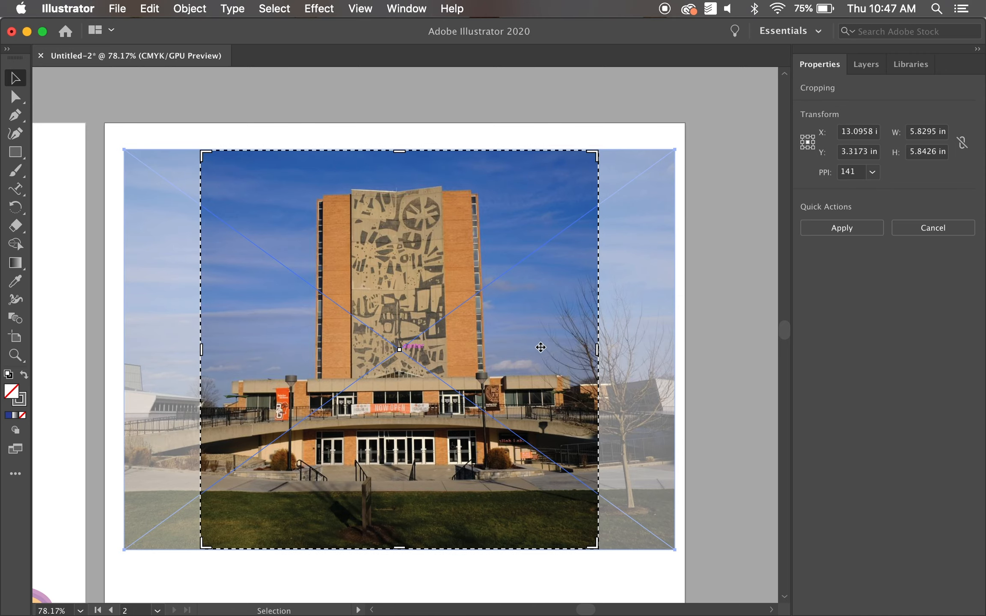
click(845, 228)
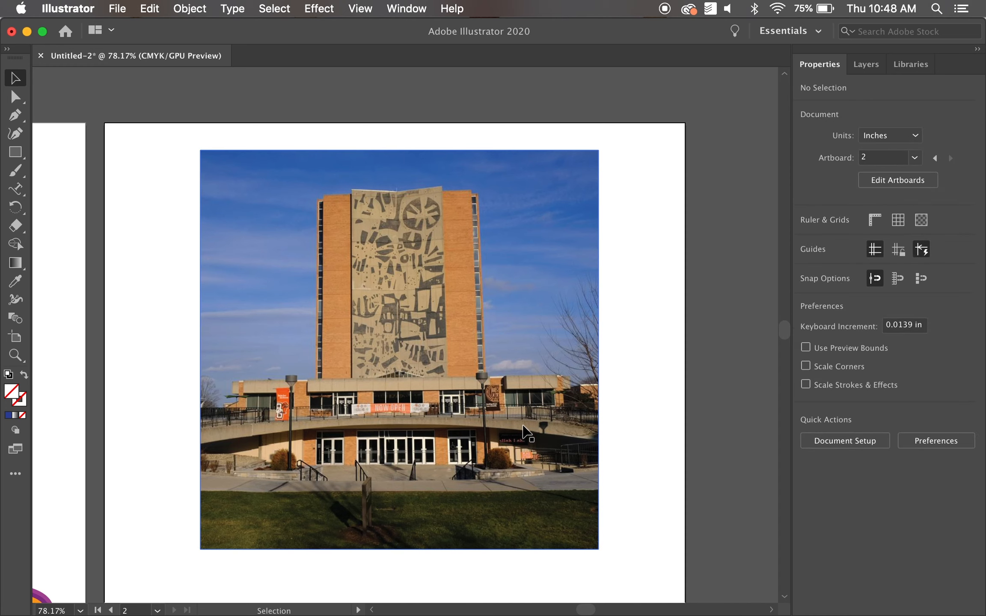
Step: Trace the cropped photo with the High Fidelity Photo preset
click(526, 432)
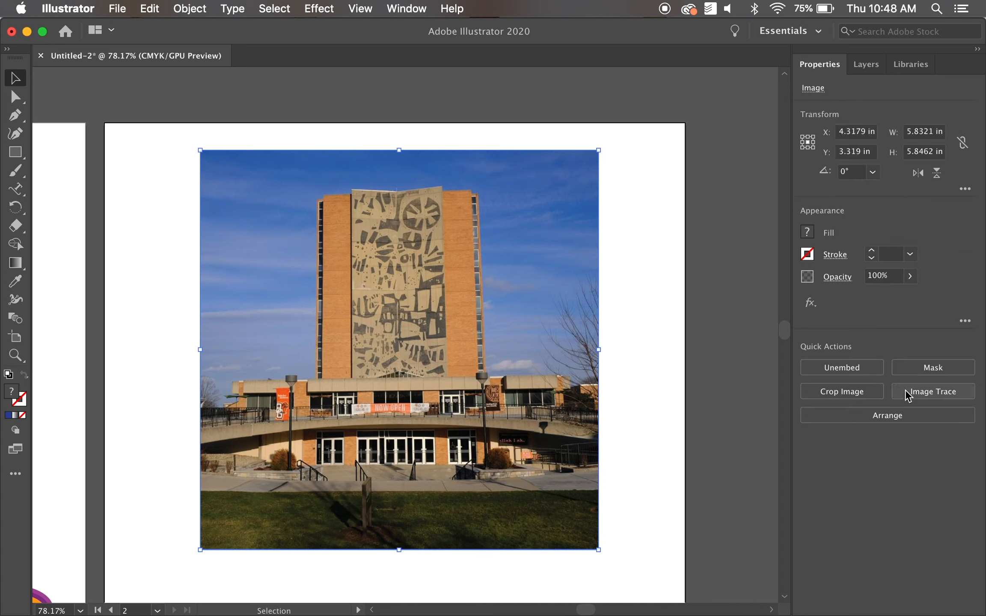
click(907, 396)
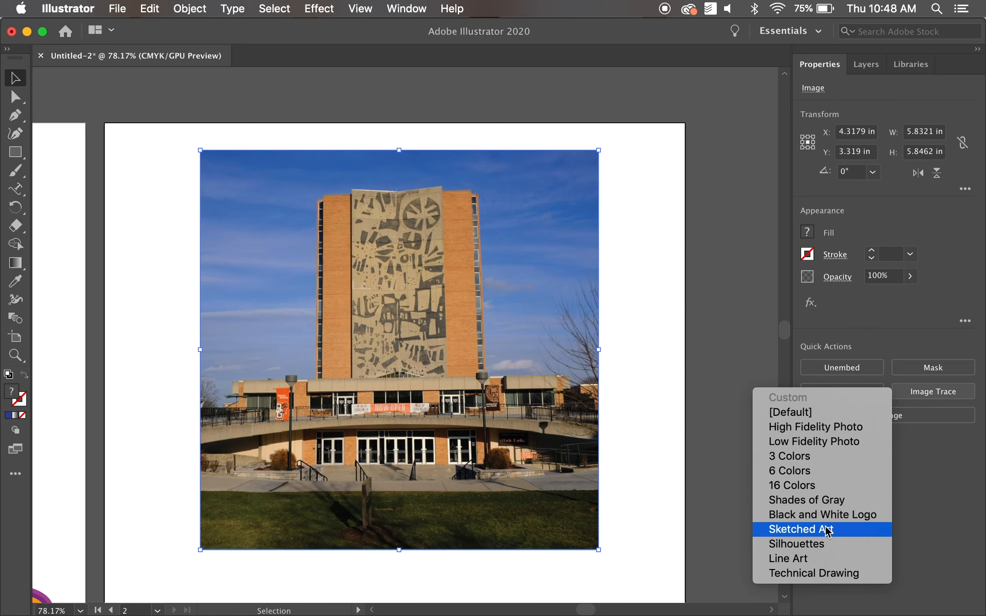
click(805, 428)
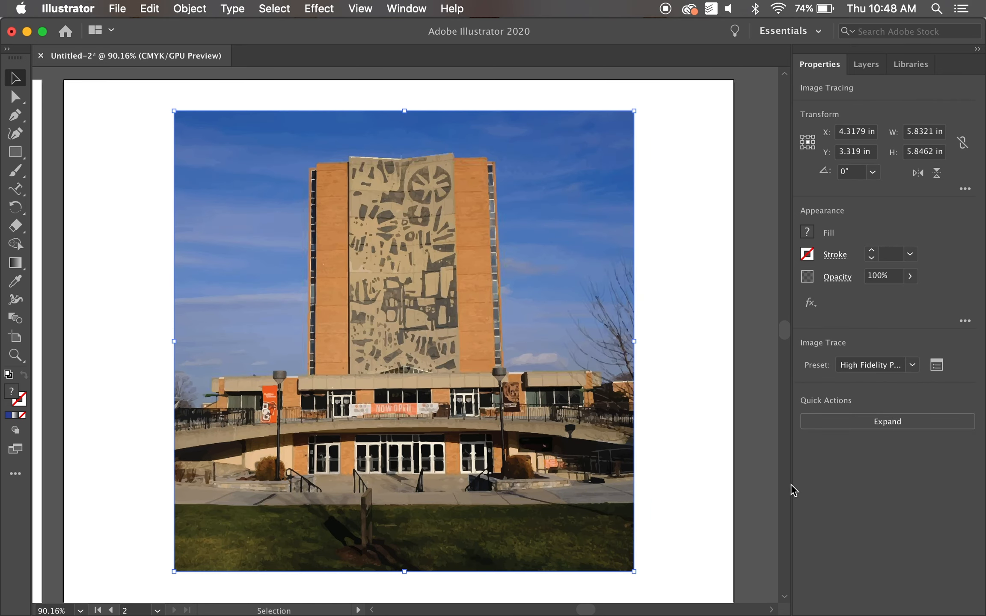
Step: Refine the photo's Image Trace settings to Paths 9%, Noise 1 px and Corners 85%
click(936, 367)
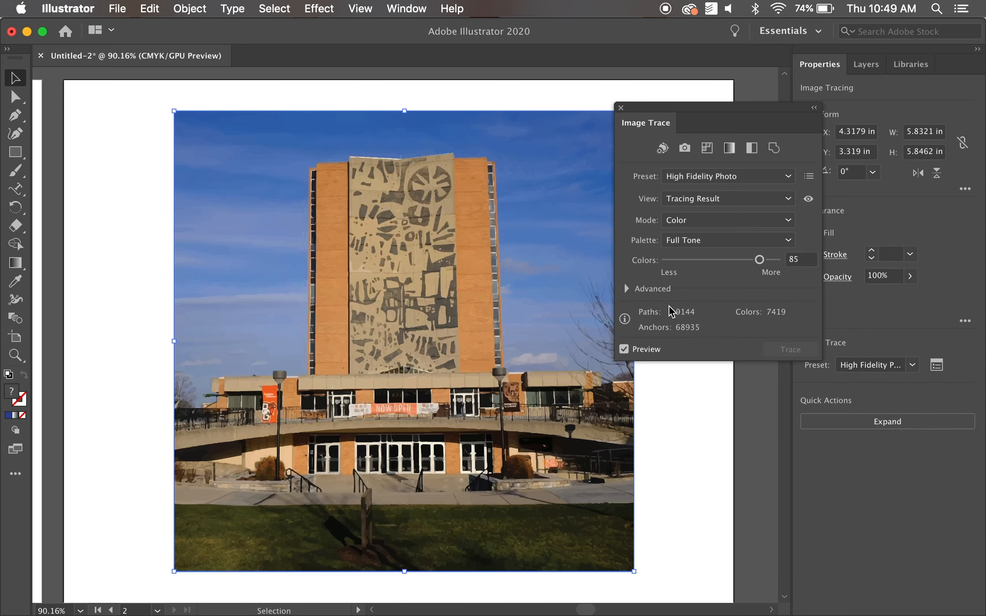
click(627, 289)
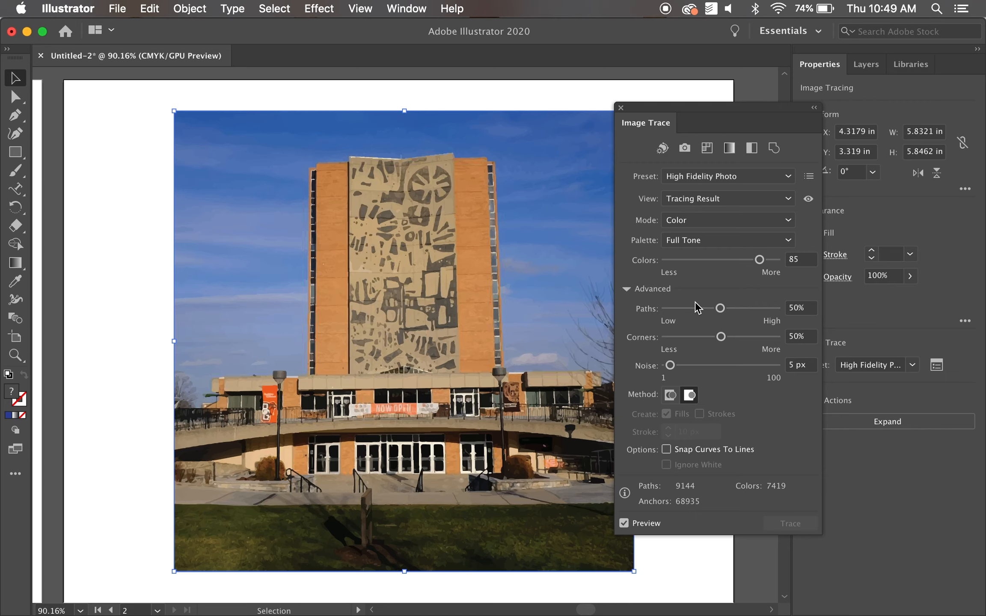
drag(721, 310, 676, 311)
drag(670, 366, 665, 367)
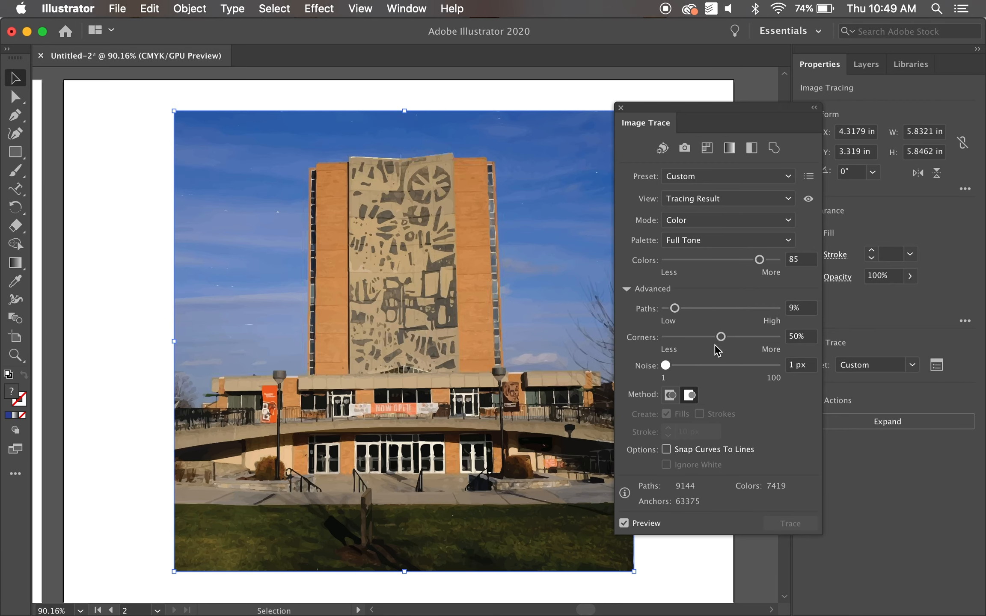
click(759, 336)
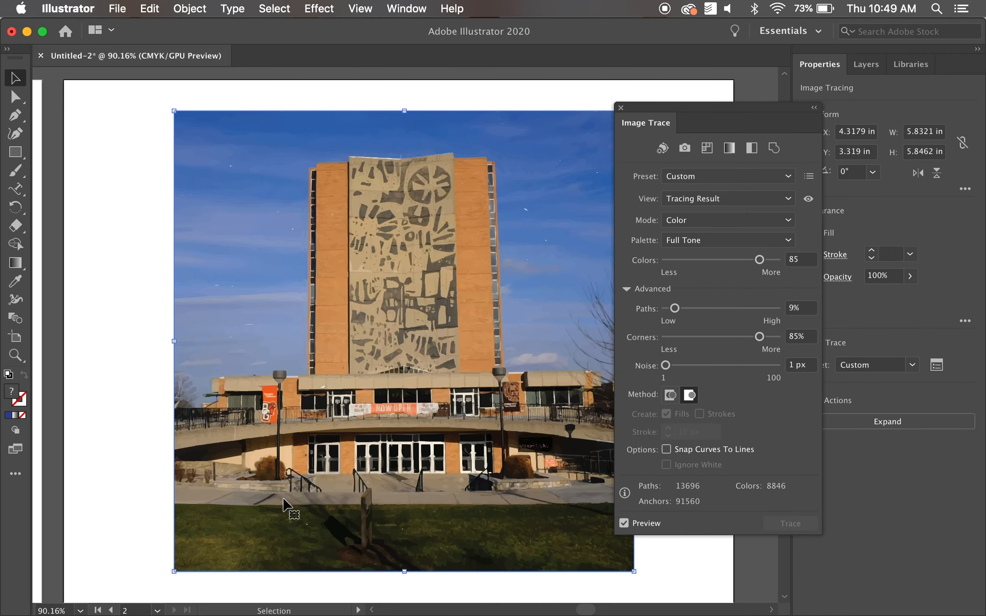
Step: Move the traced photo horizontally to the left, to about X 3.75 inches, and look over the trace presets
drag(426, 305, 381, 305)
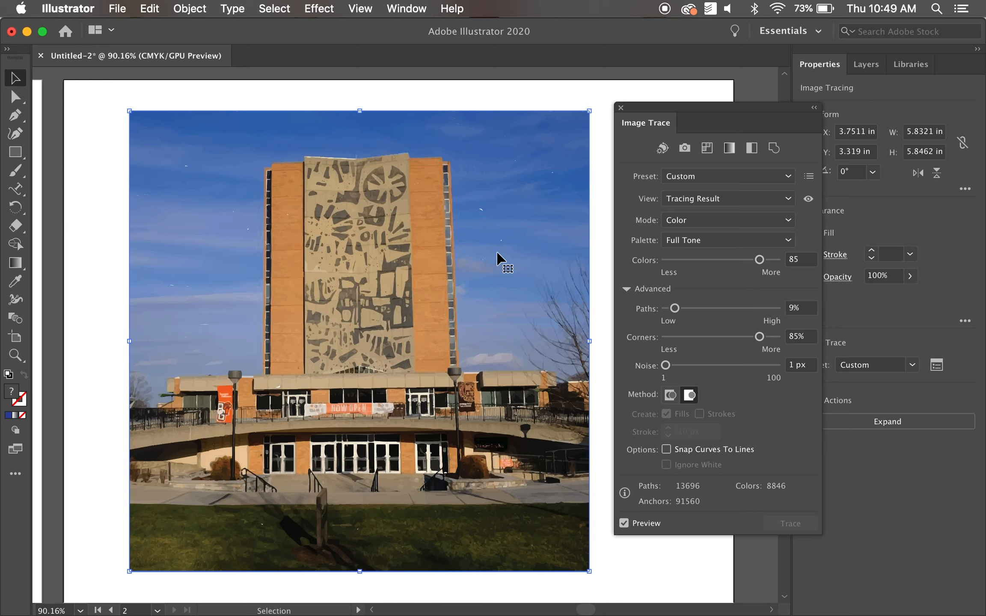
click(698, 181)
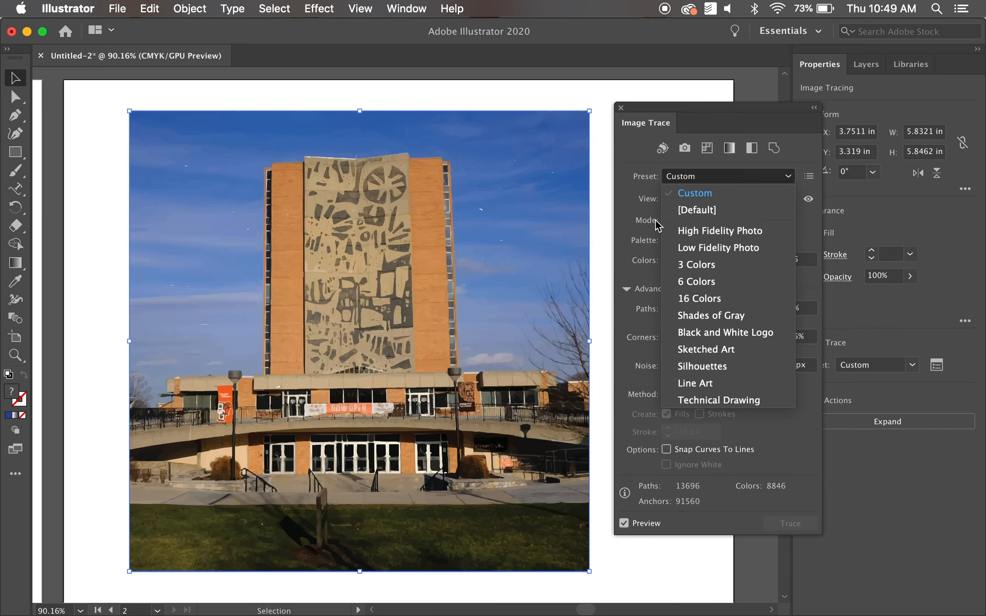
click(681, 182)
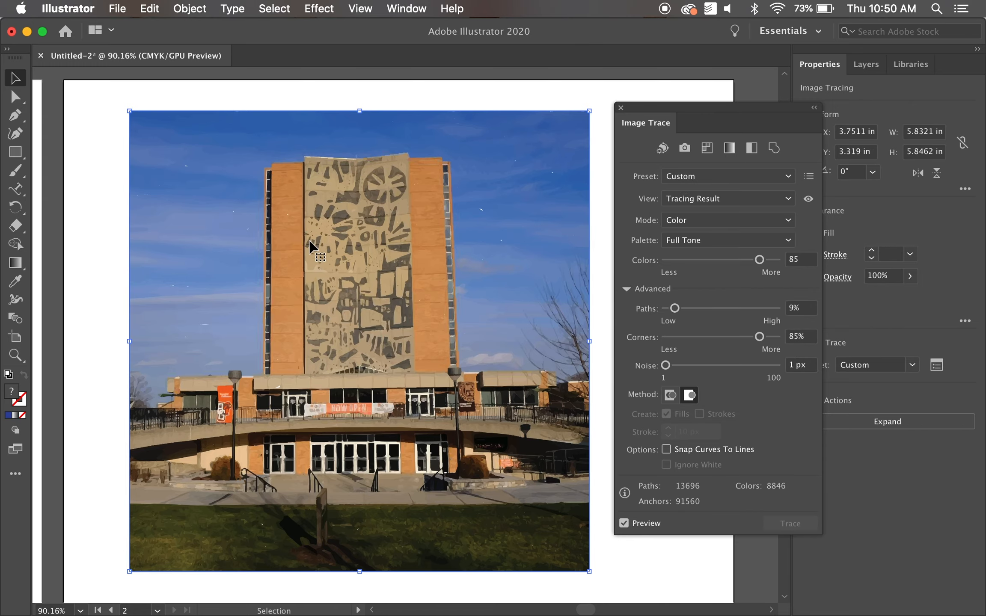
Step: Deselect the traced photo and close the Image Trace settings
scroll(402, 240, down, 3)
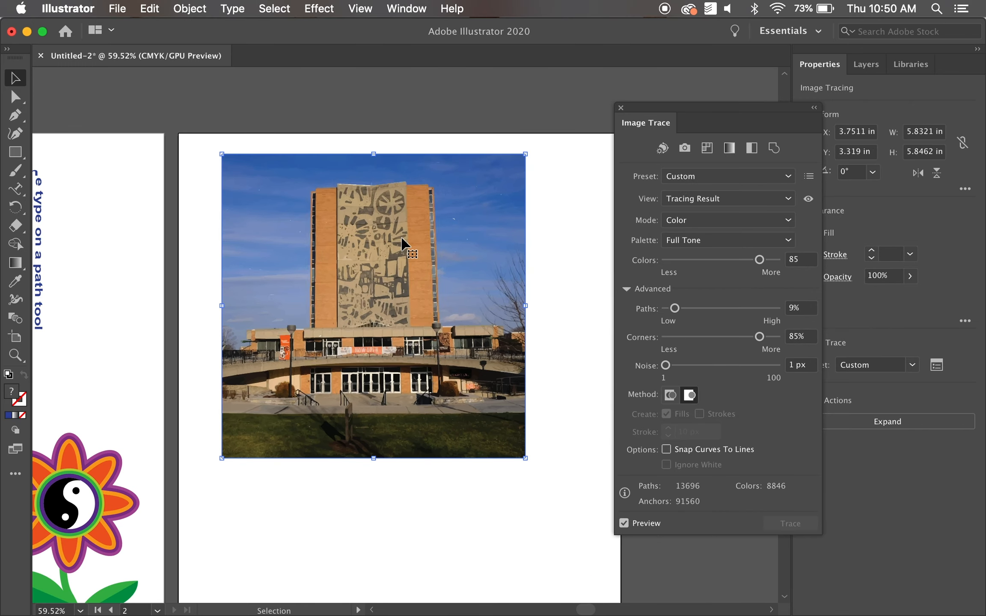
click(357, 534)
scroll(356, 535, left, 5)
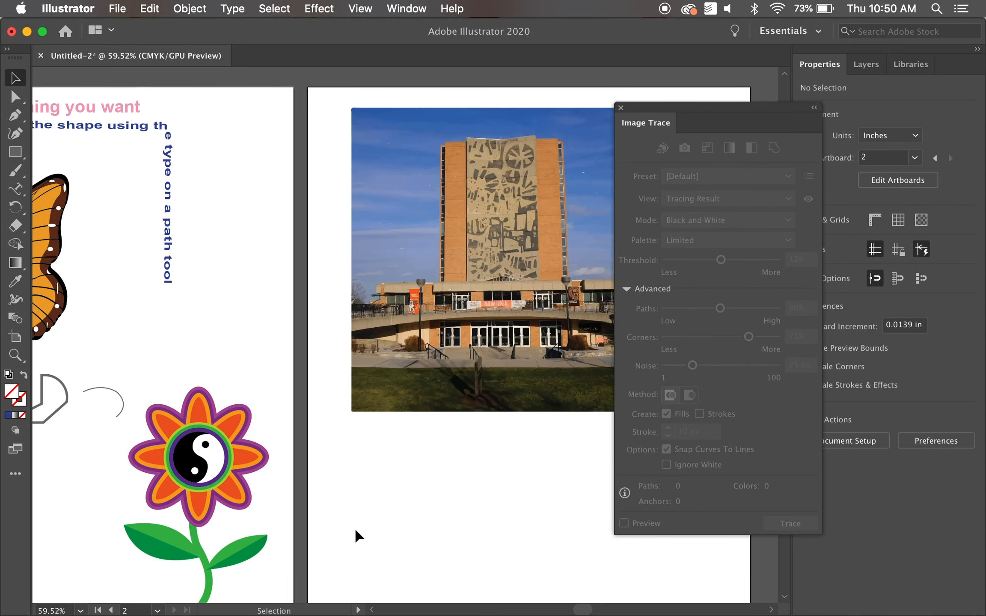
scroll(356, 535, left, 5)
scroll(356, 535, down, 4)
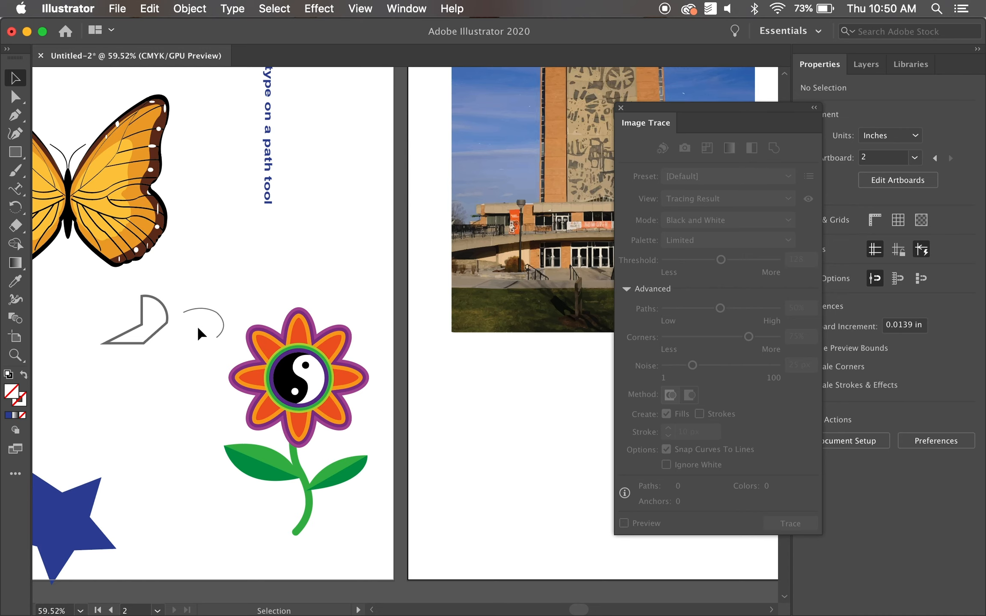
scroll(198, 325, down, 3)
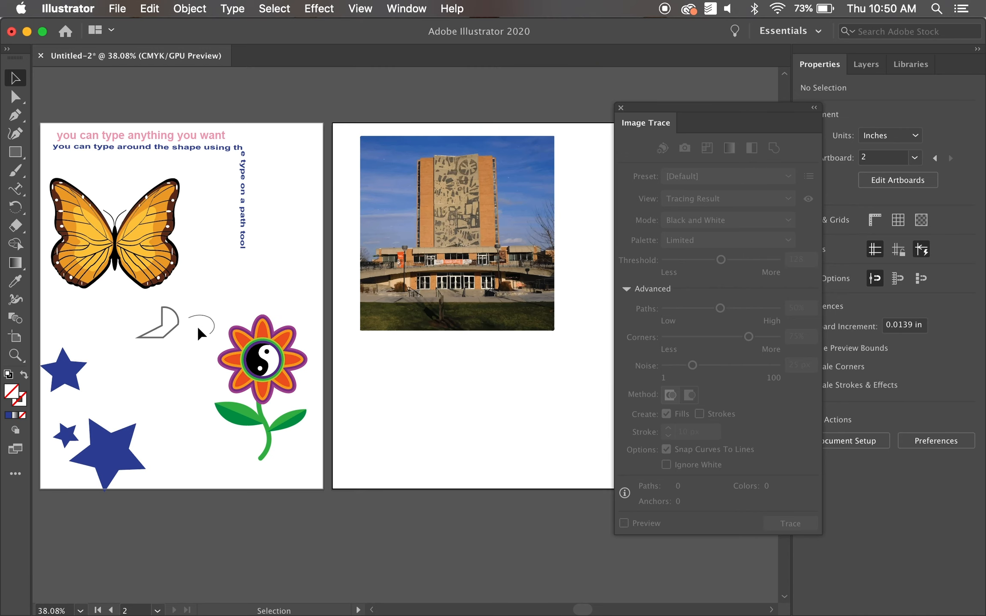
click(621, 107)
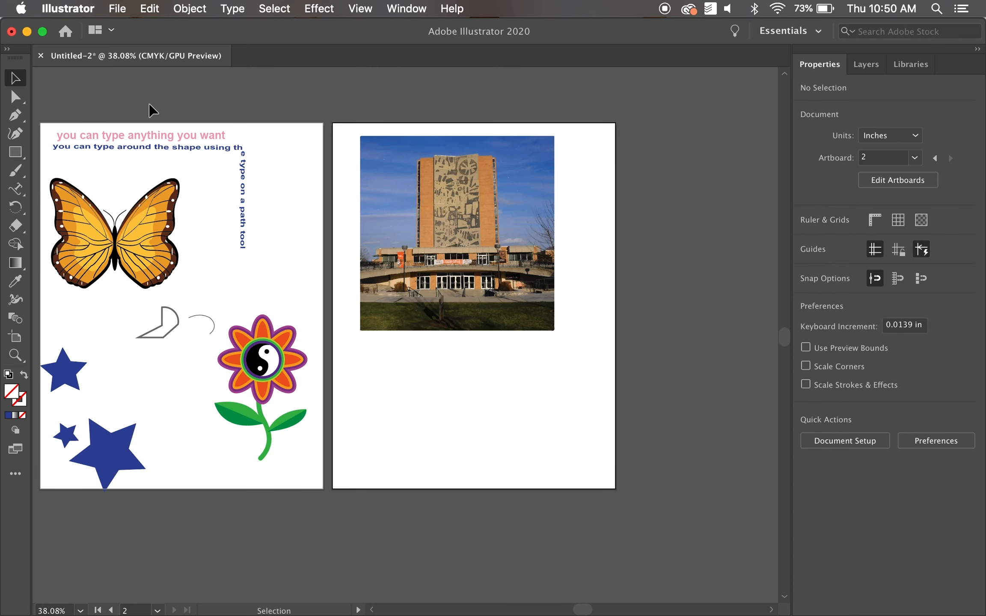
Step: Examine the file formats offered for saving the document, and leave without saving
click(126, 7)
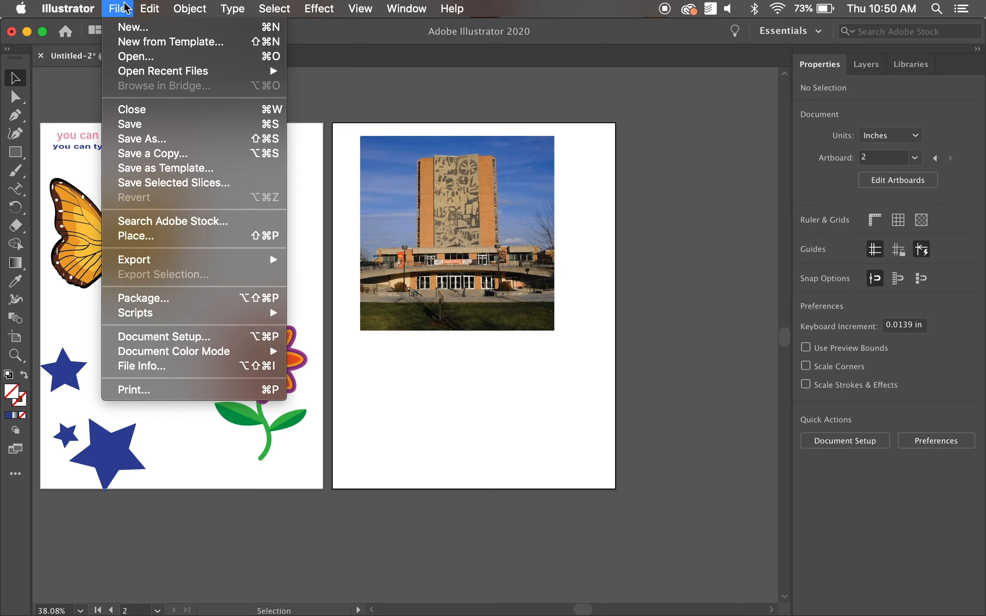
click(162, 129)
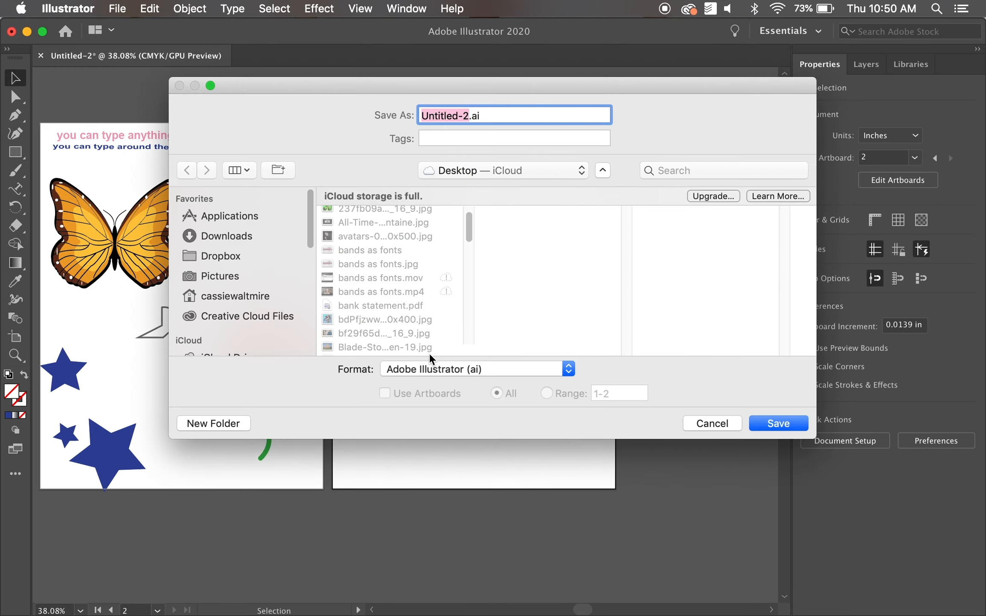
click(427, 367)
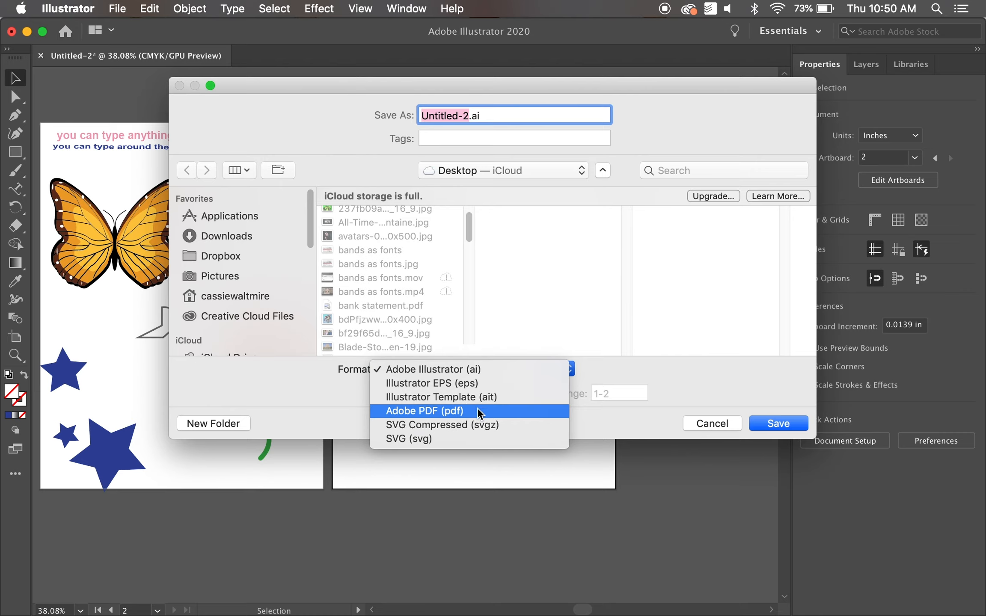
click(727, 434)
click(727, 429)
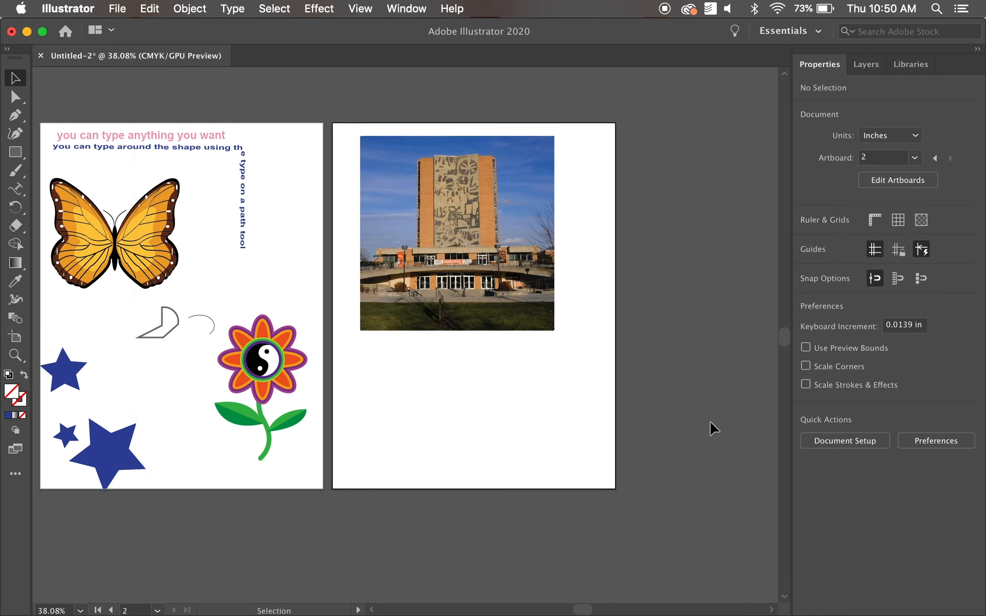
Step: Examine the file formats offered by Export As, and leave without exporting
click(123, 6)
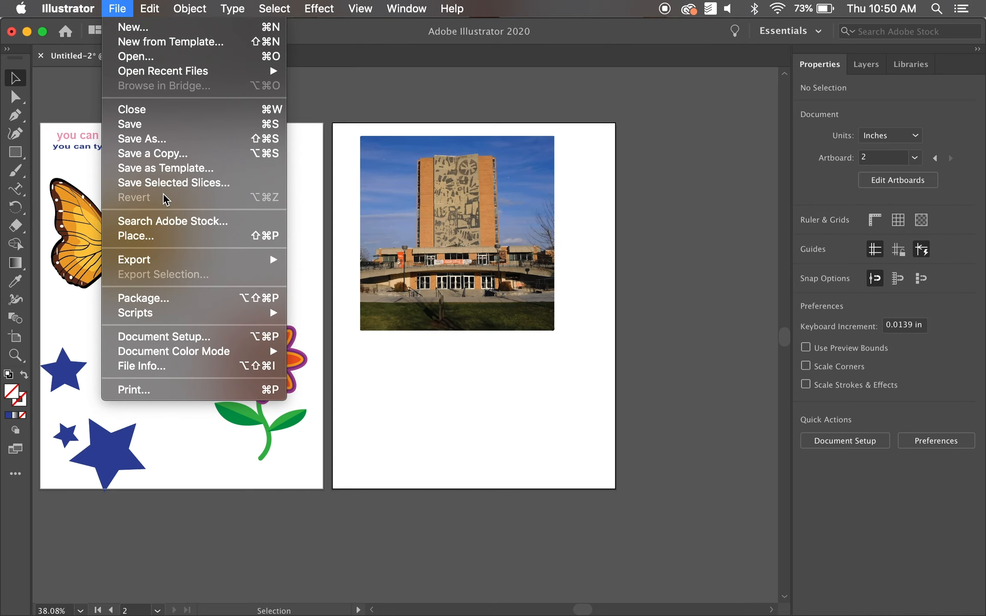
mouse_move(171, 259)
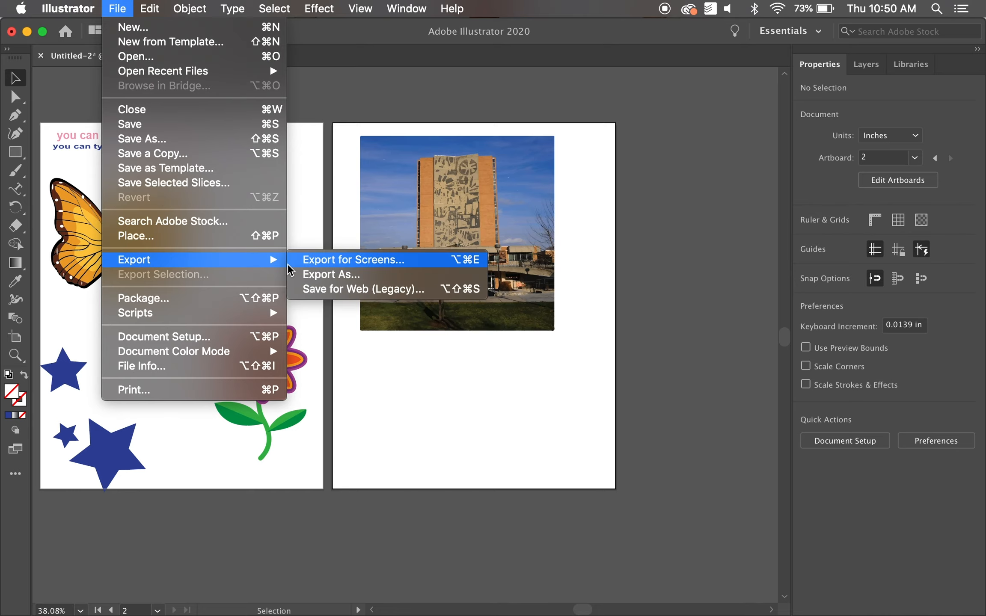
click(304, 276)
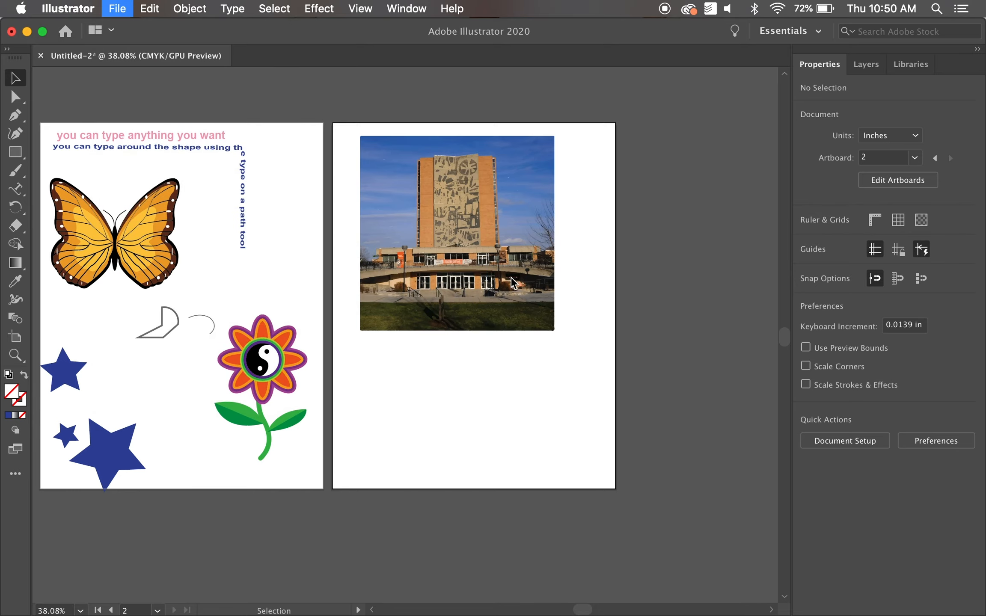
click(446, 371)
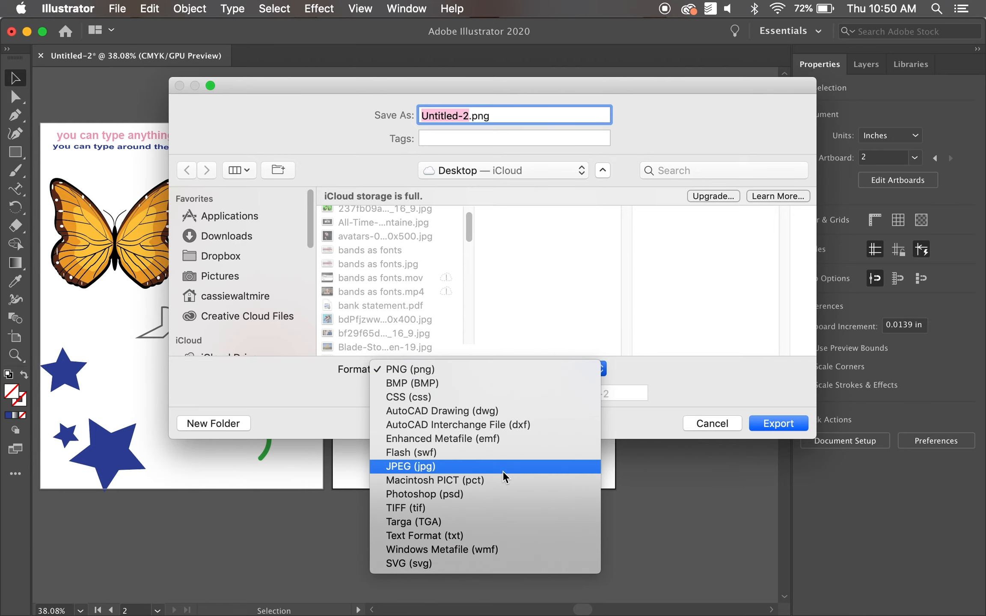
click(719, 426)
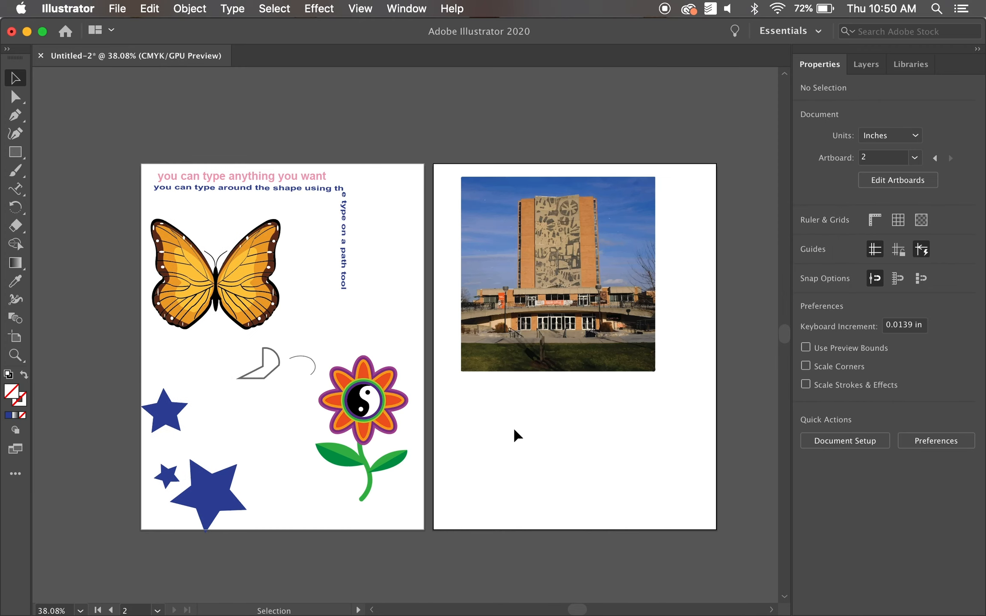